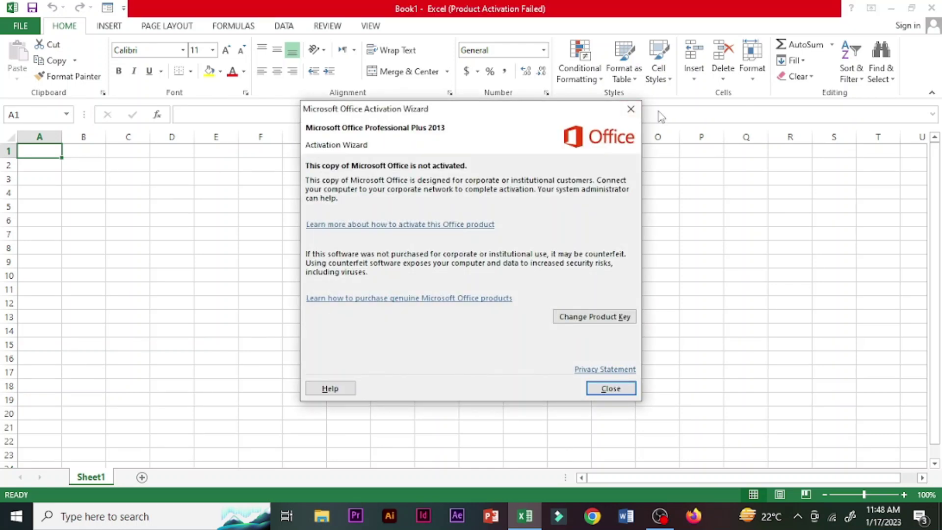
Dismiss the activation notice, then narrow column B into a thin strip filled dark navy.
click(631, 108)
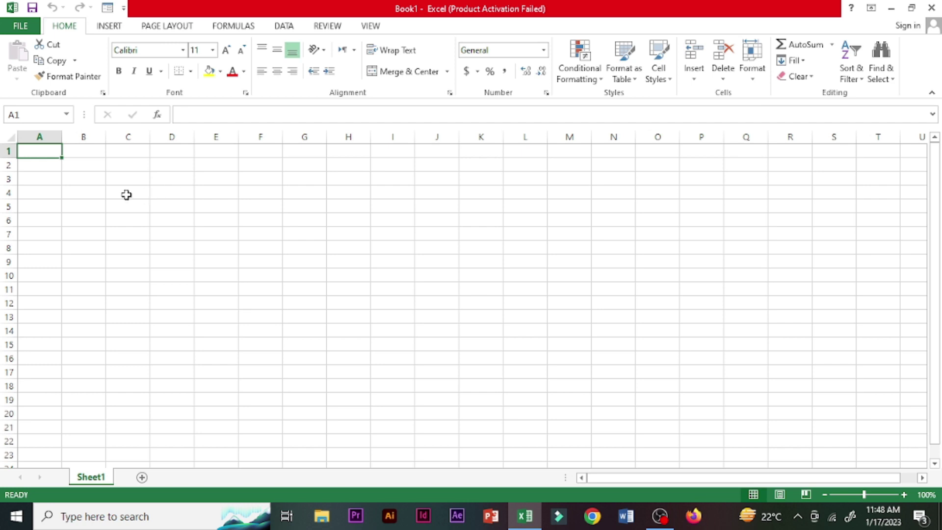
drag(105, 137, 37, 146)
click(50, 133)
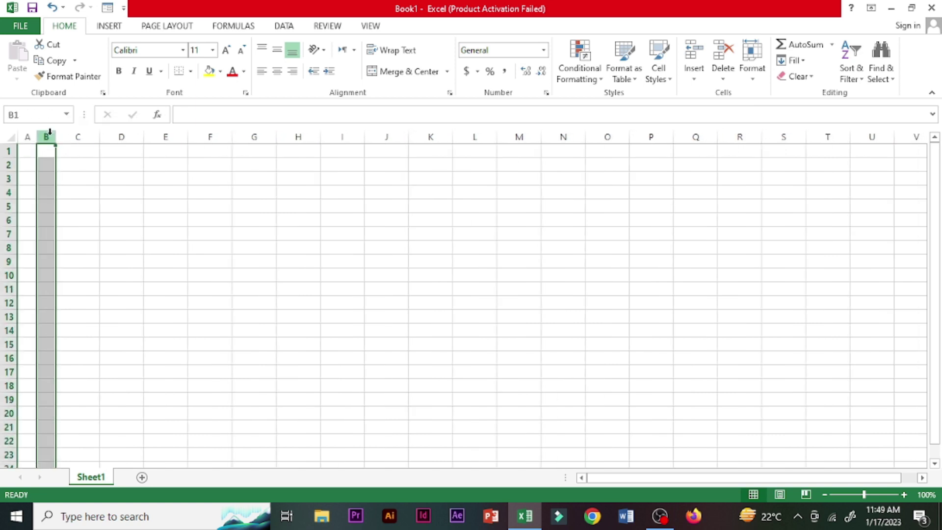
click(221, 71)
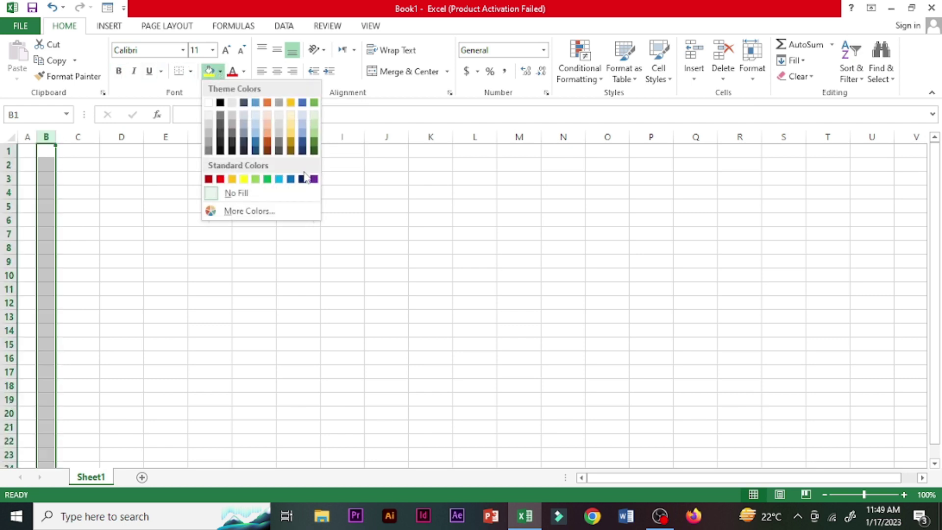
click(302, 179)
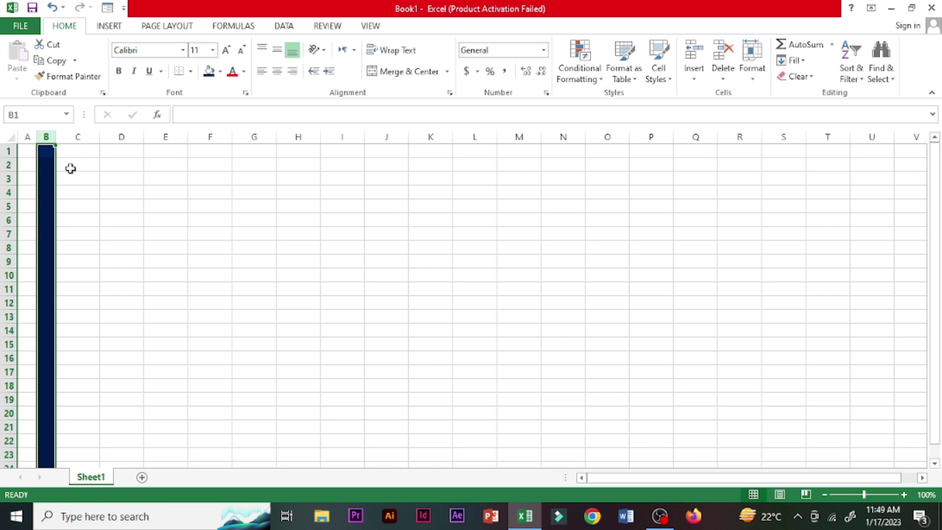
click(71, 168)
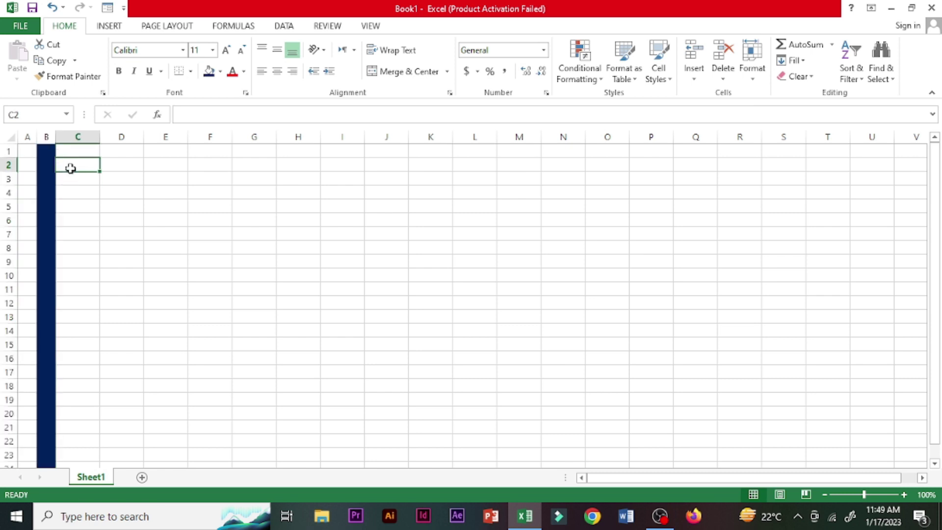
Make row 2 taller.
drag(50, 165, 72, 164)
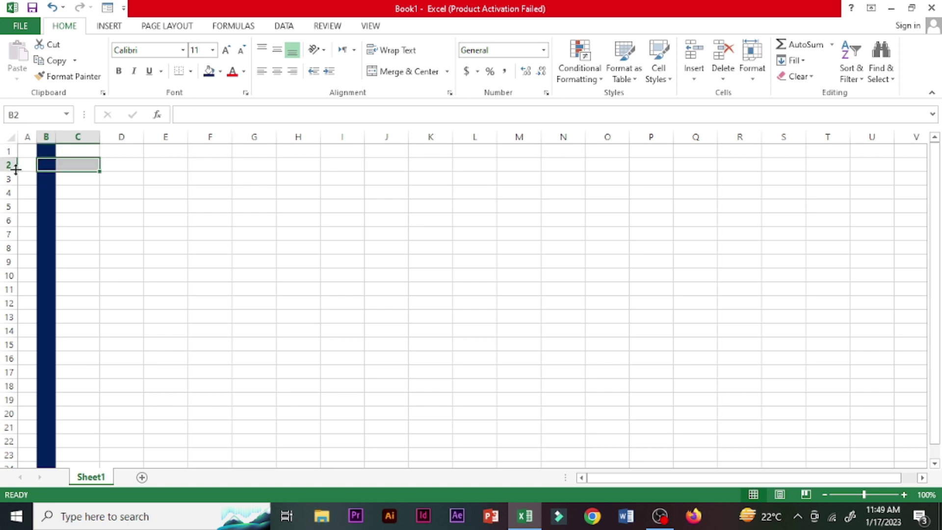
drag(11, 171, 12, 187)
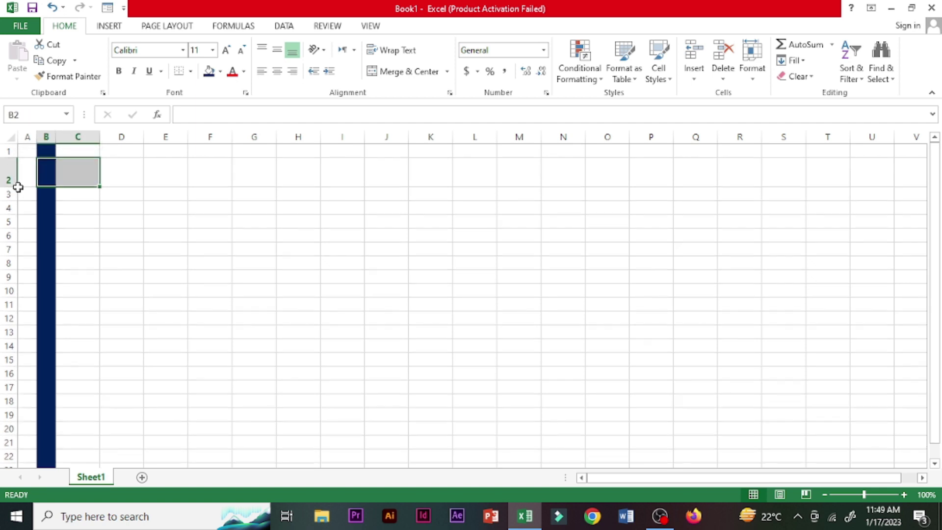
click(71, 196)
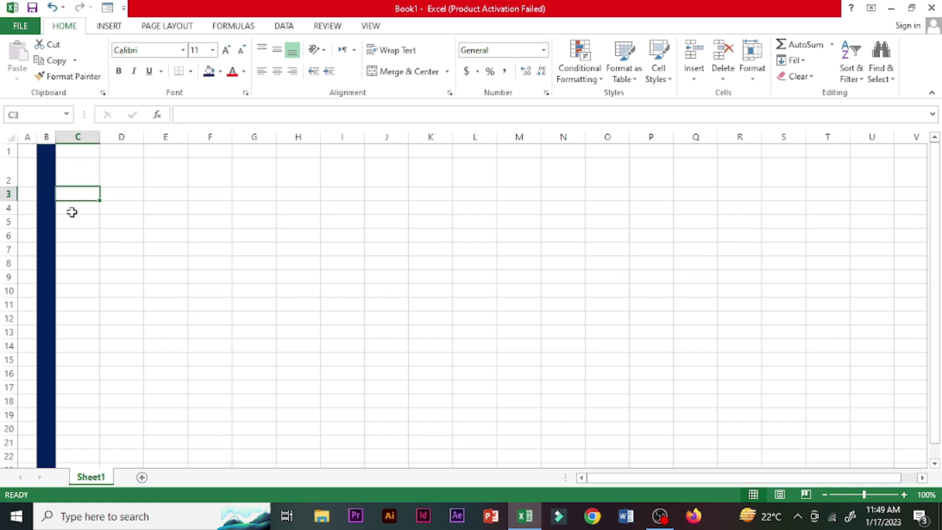
Enter the header 'Emp ID' in C4, dismissing the firewall notification.
click(72, 212)
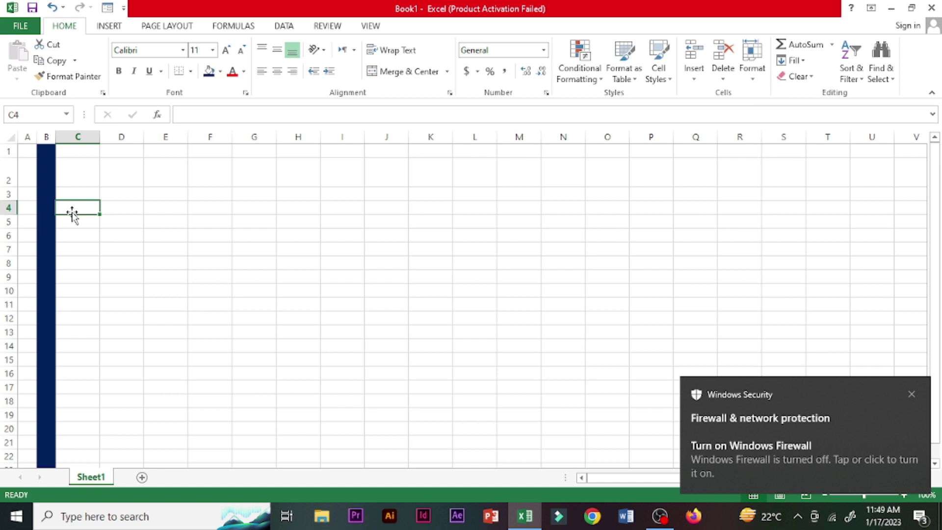
text(E)
click(911, 394)
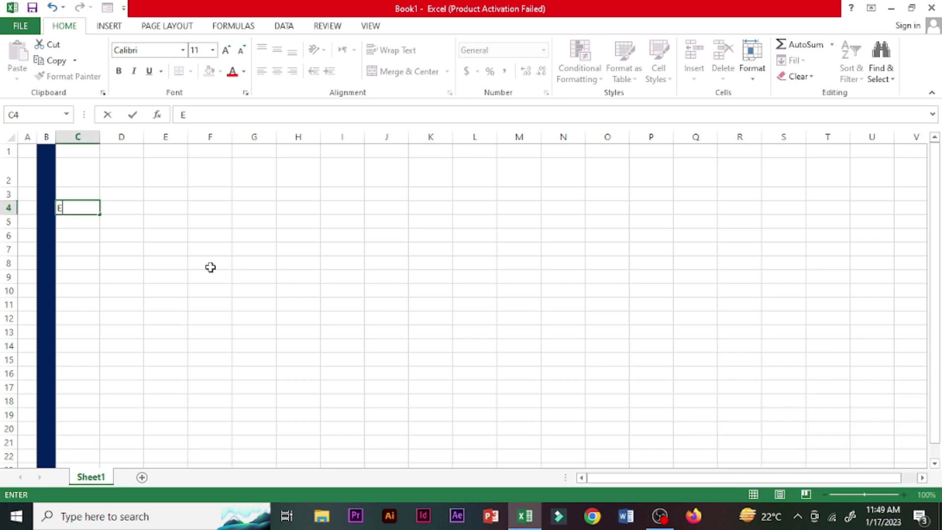
text(mp)
text( ID)
click(126, 210)
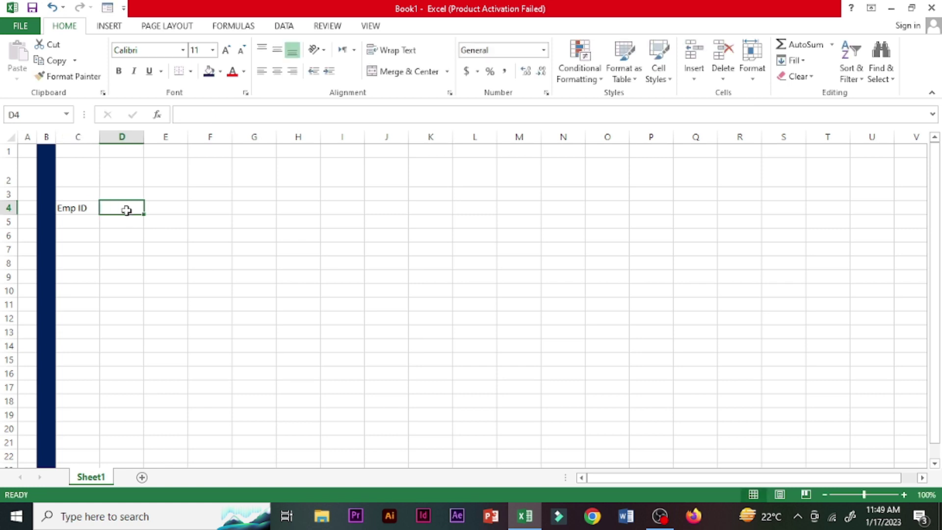
Enter 'Emp Name' in D4, widen column D to fit, and type 'Daily Target' in E4.
text(EM)
key(BackSpace)
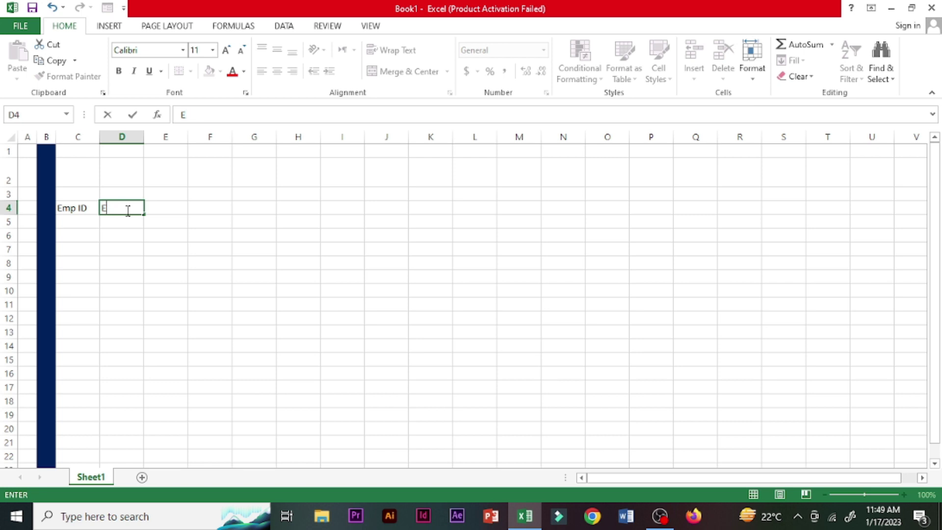
text(mp )
text(Name)
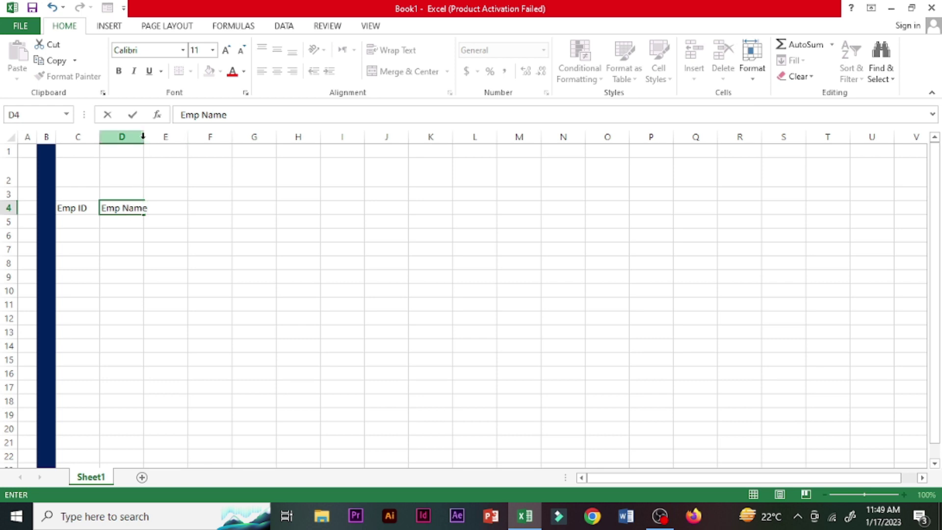
click(139, 137)
drag(142, 138, 161, 138)
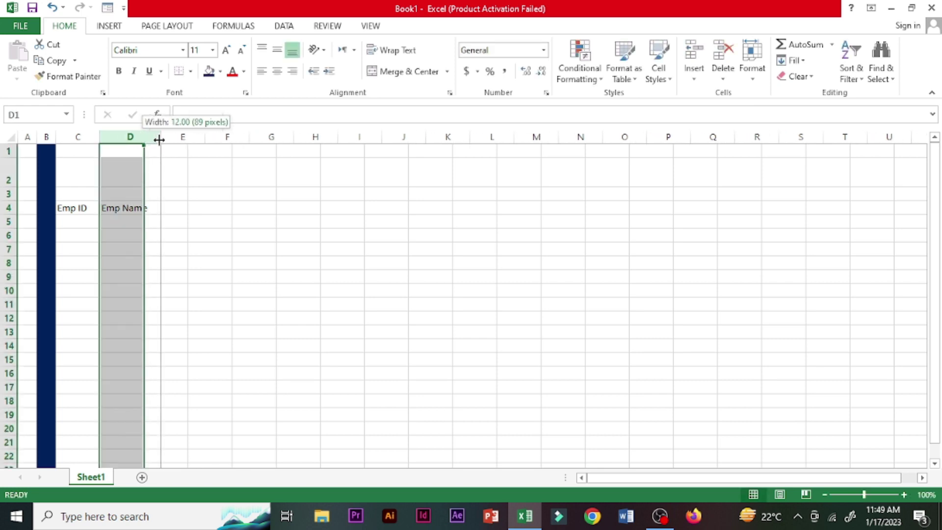
click(189, 208)
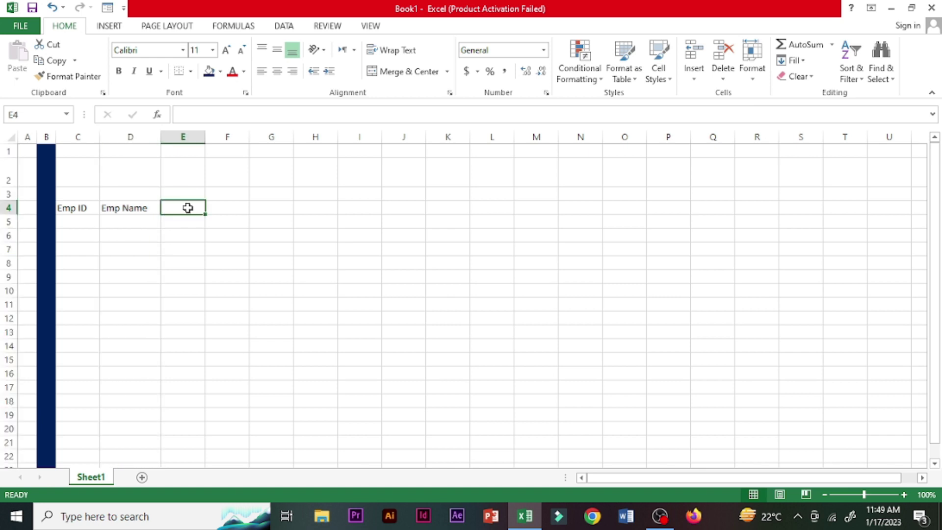
text(Dail)
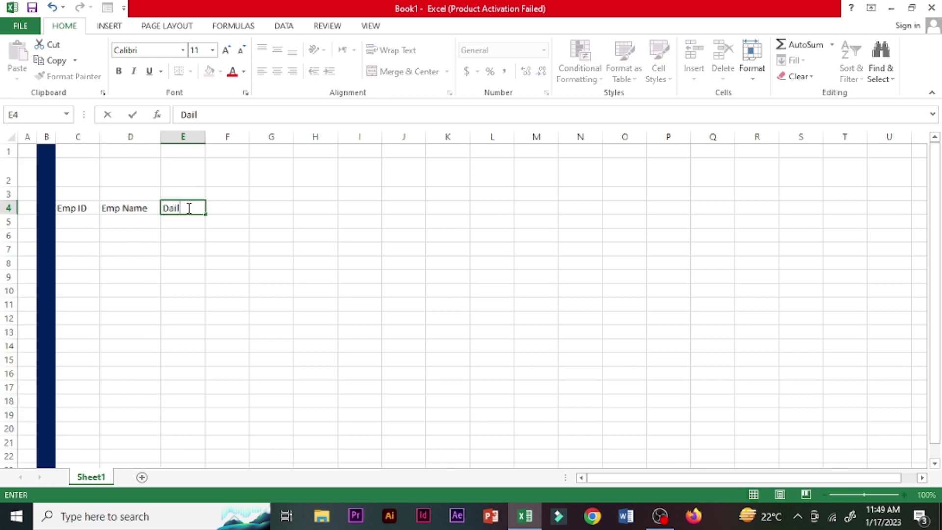
text(y Targ)
text(et)
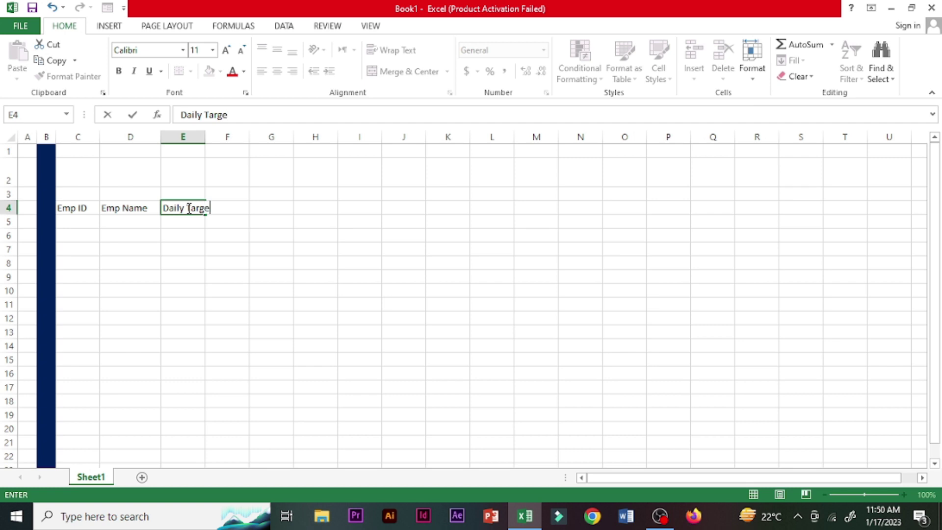
Widen column E to fit 'Daily Target', start 'Actual' in F4, and widen column F.
click(207, 138)
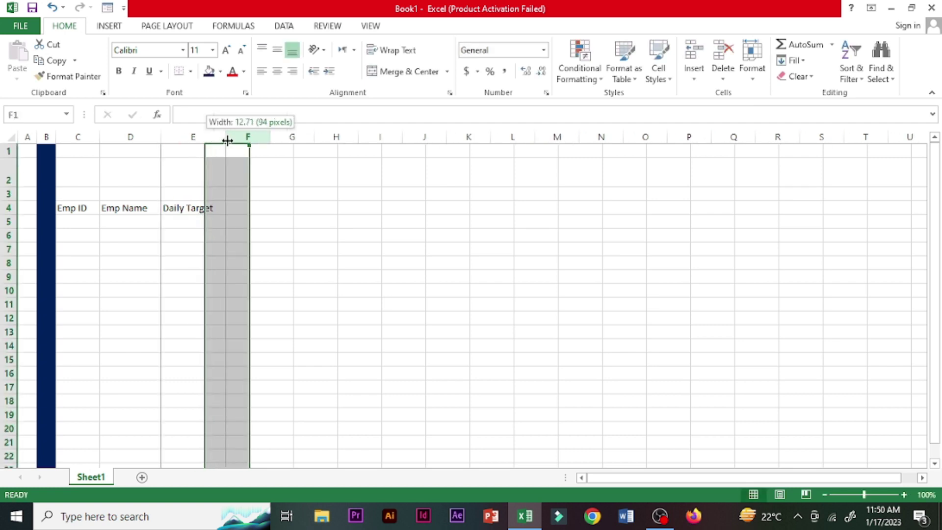
drag(206, 139, 228, 138)
click(240, 208)
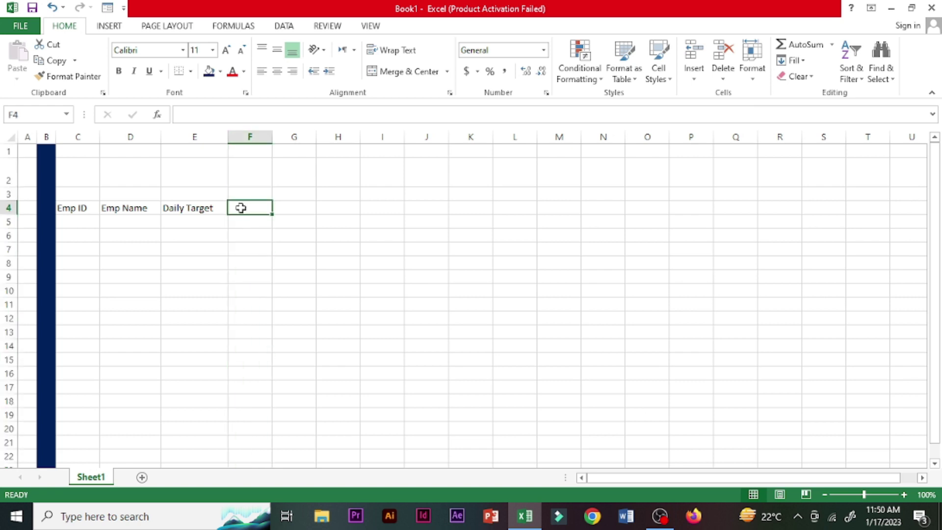
text(Ac)
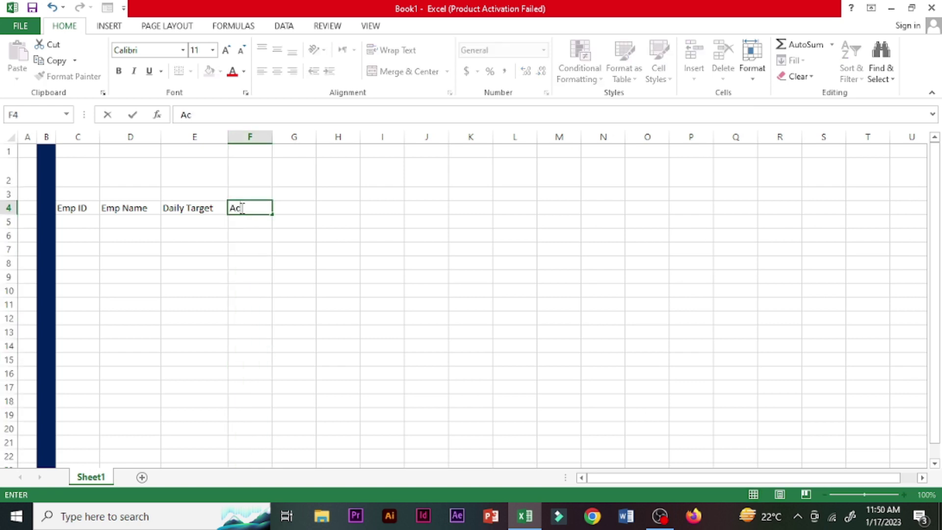
text(tual)
click(272, 137)
drag(271, 137, 295, 140)
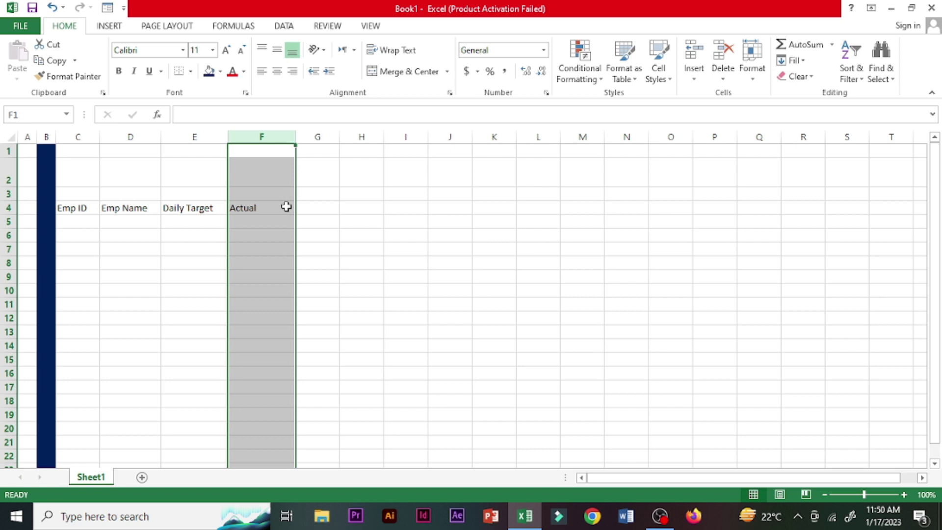
Narrow column F slightly and complete the F4 header as 'Actual Production Done'.
click(281, 212)
drag(296, 142, 286, 140)
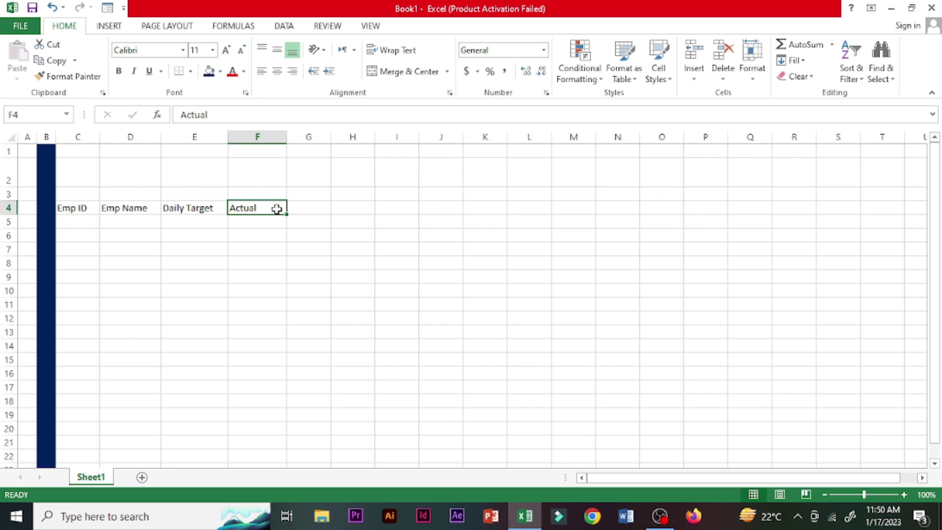
text(P)
key(BackSpace)
text(Actual )
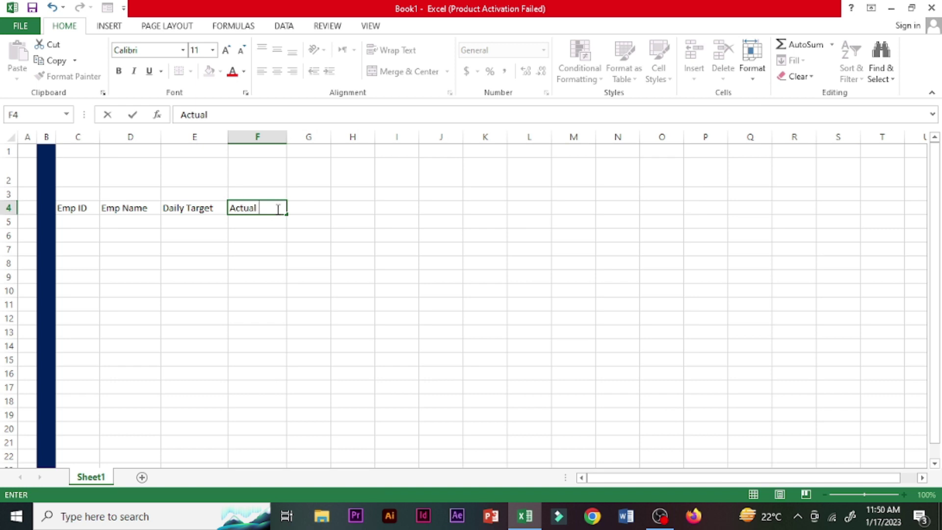
text(Produc)
text(tion)
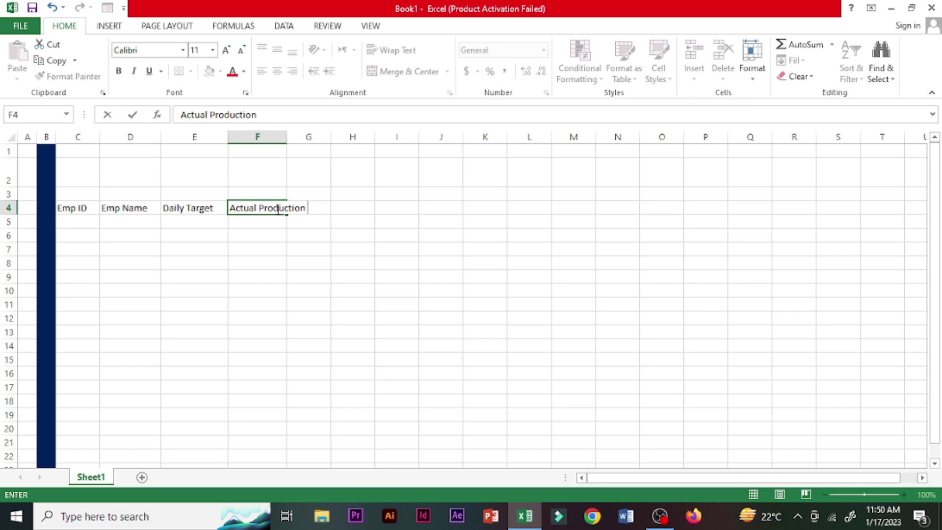
text( Done)
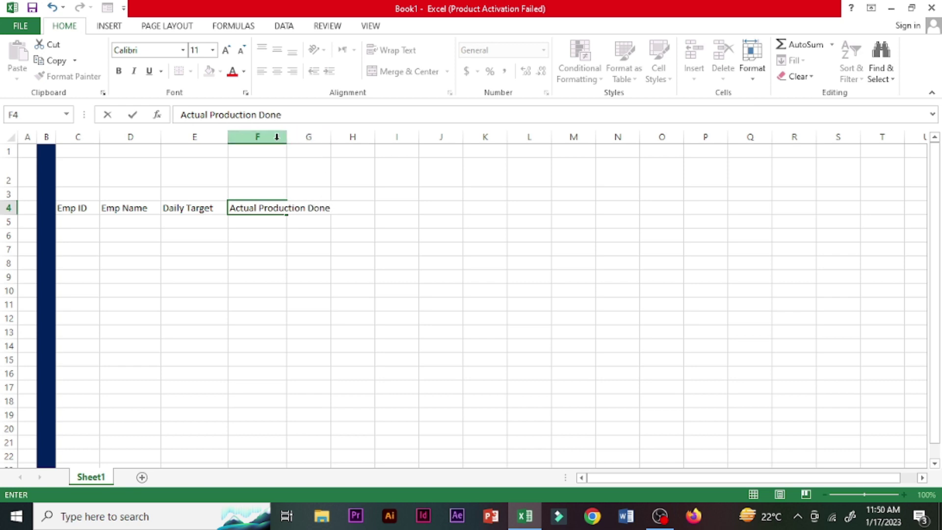
click(291, 246)
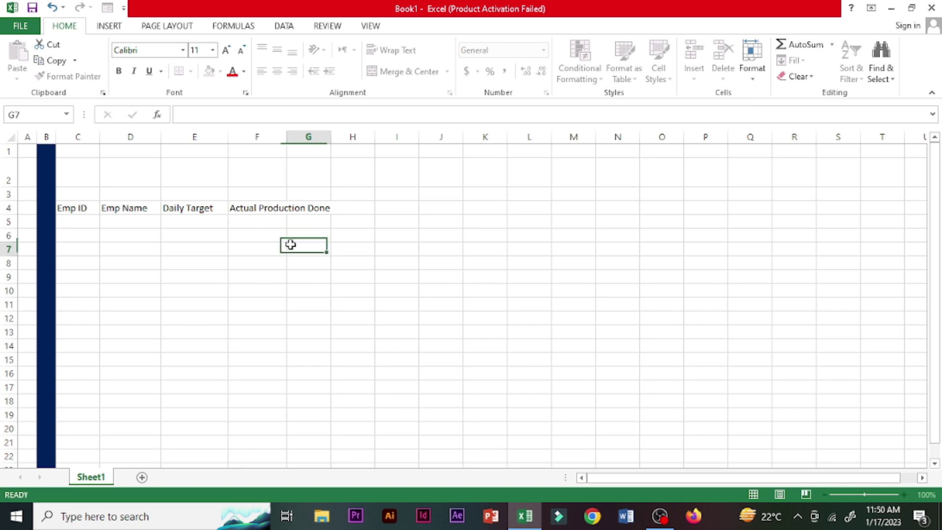
click(311, 206)
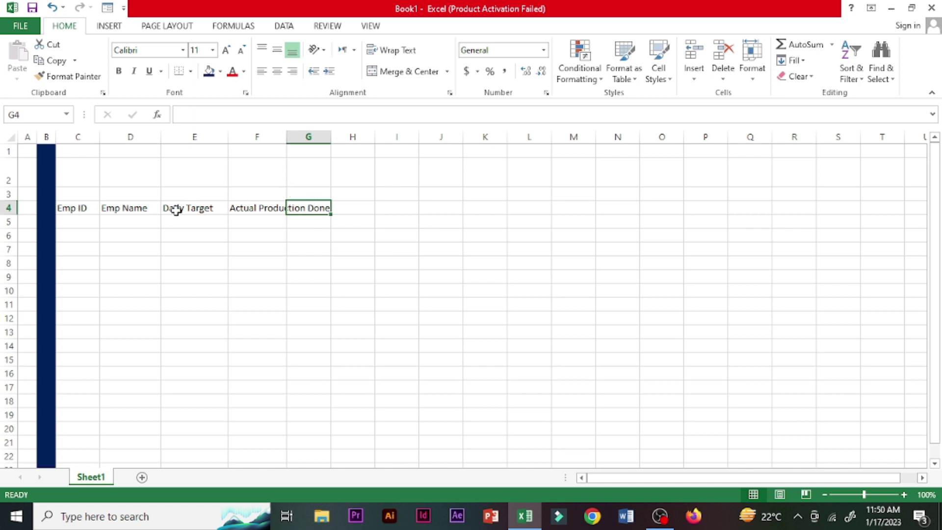
Wrap text in headers C4:F4 and widen column F so its header fits on two lines.
drag(69, 208, 279, 208)
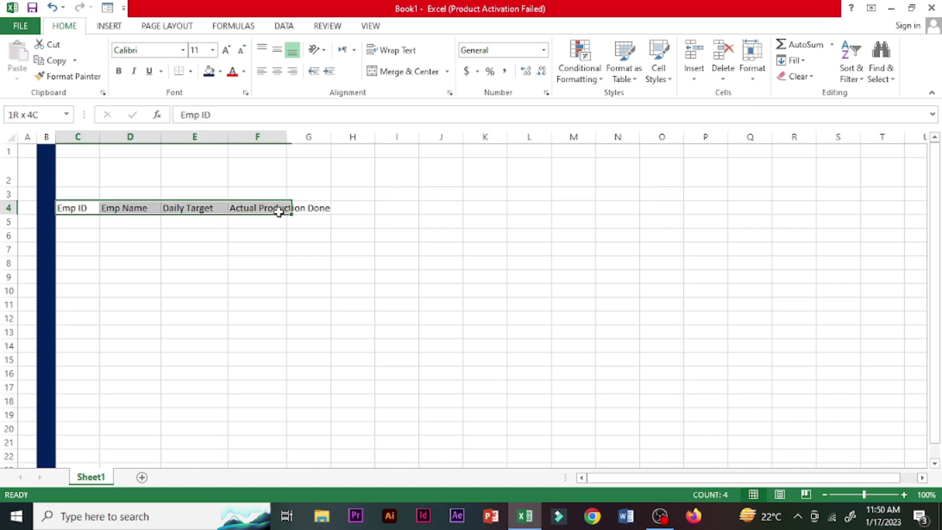
click(391, 53)
click(304, 223)
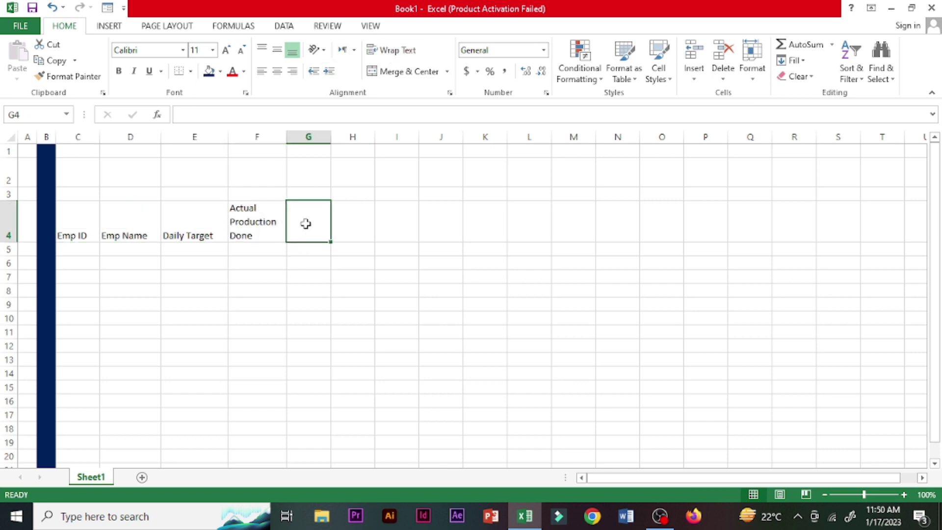
drag(288, 139, 314, 140)
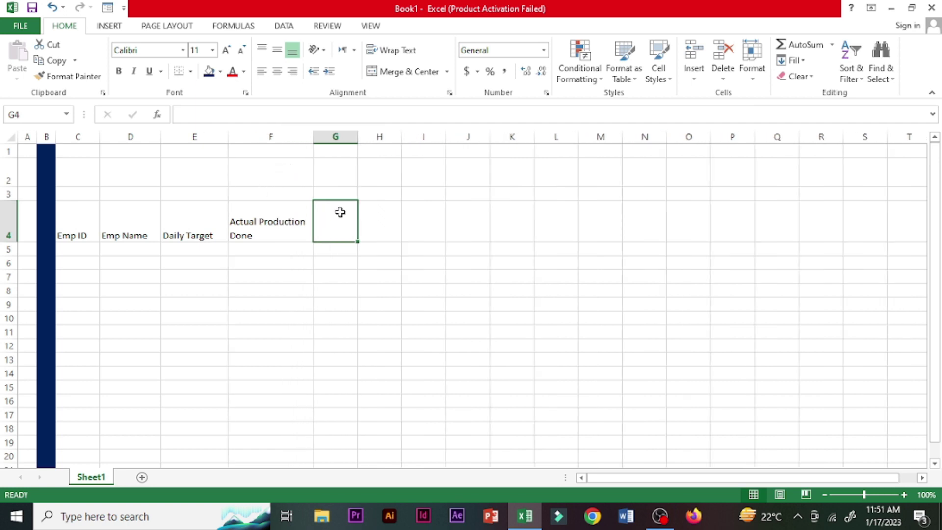
Enter 'Production in Percentage' in G4 and widen column G to fit.
text(Pr)
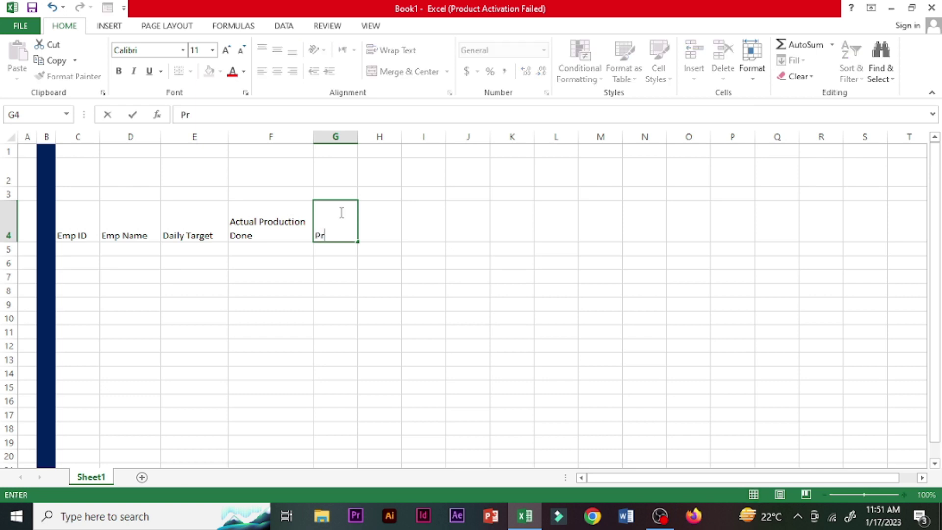
text(oduc)
text(tion )
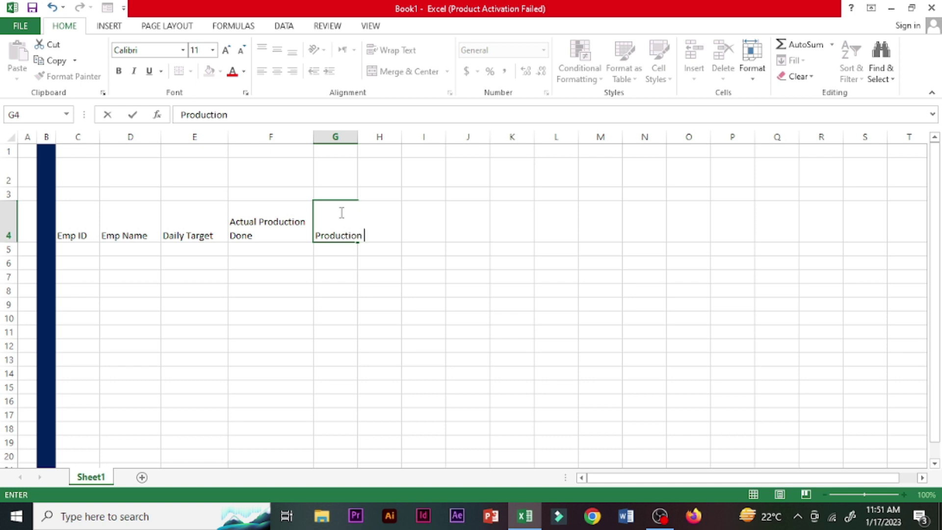
text(in )
text(Per)
text(cen)
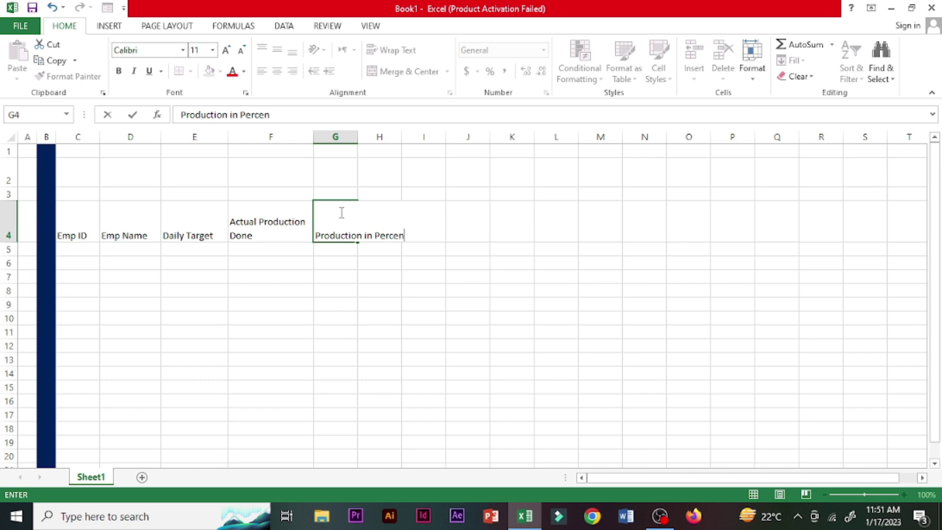
text(r)
text(tage)
click(363, 287)
drag(357, 136, 397, 139)
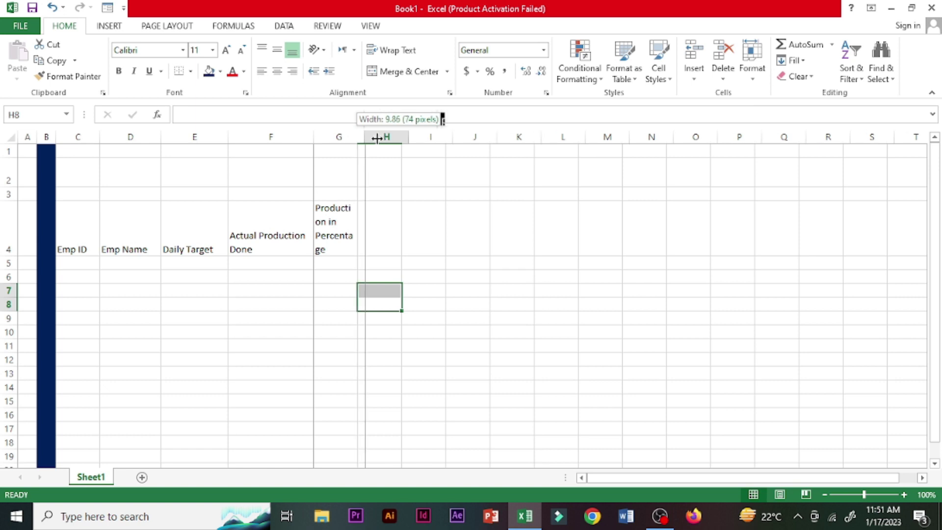
Enter 'Uncompleted Production' in H4 and widen column H so it wraps onto two lines.
click(423, 226)
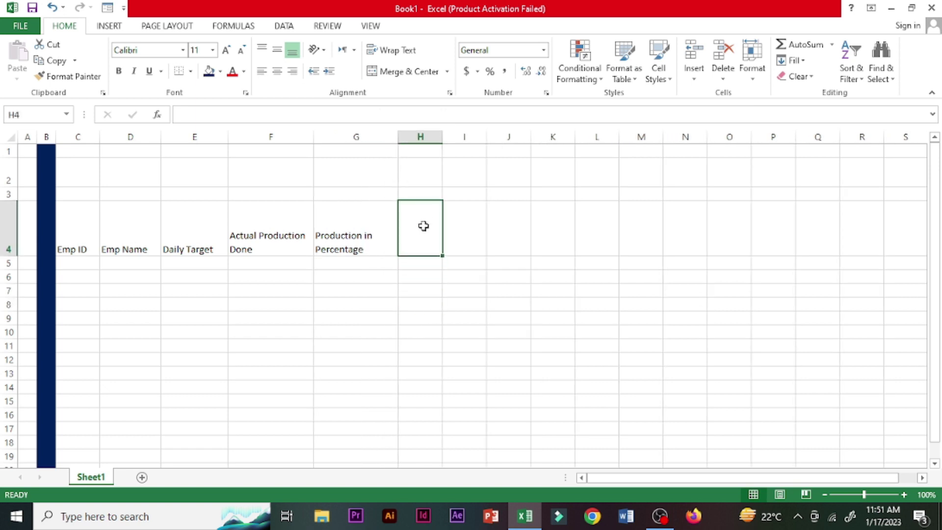
text(Un)
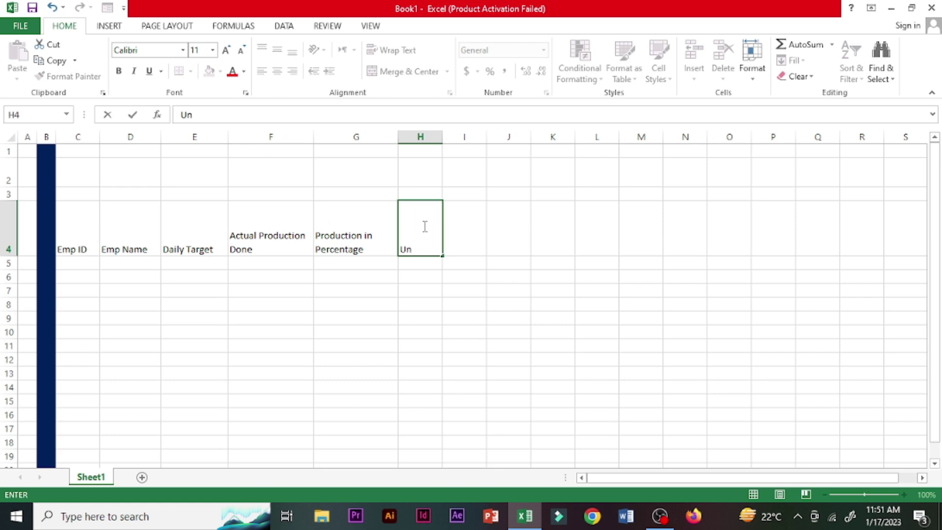
text(com)
text(ple)
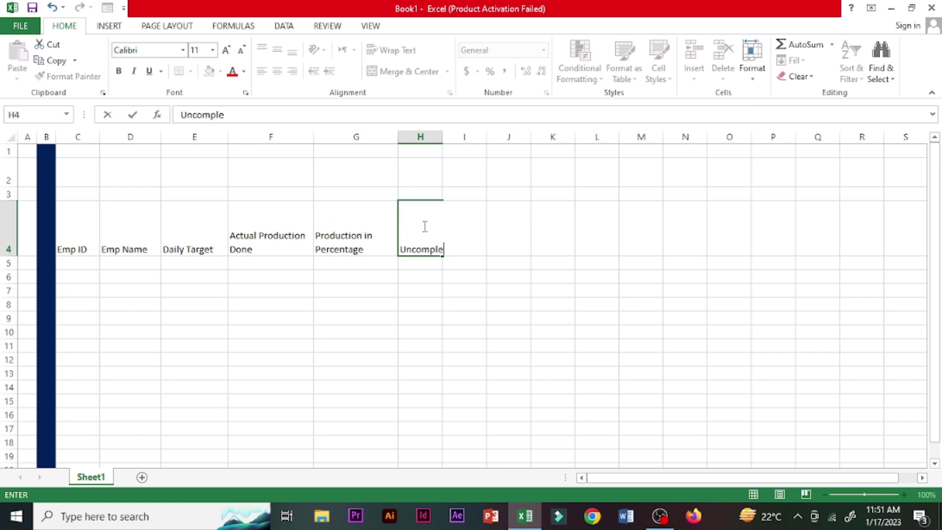
text(ted)
text( Pro)
text(duction)
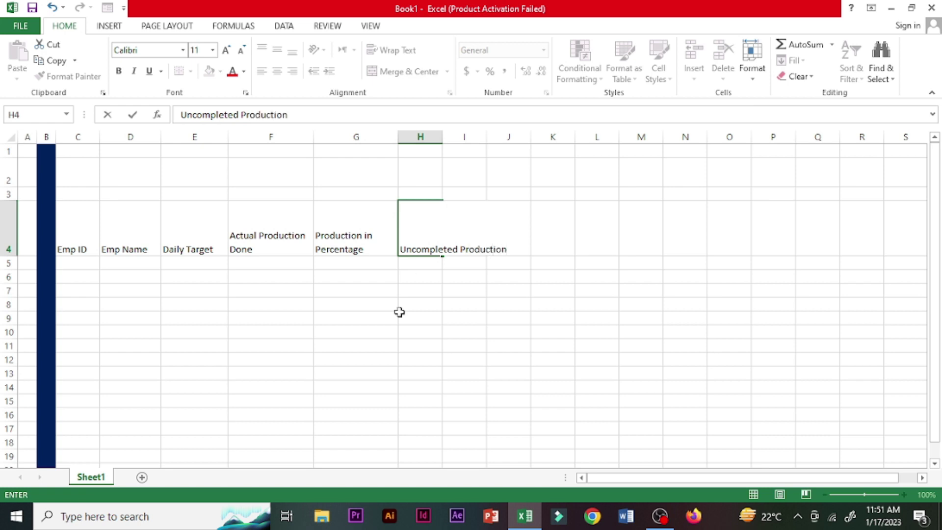
click(382, 353)
drag(441, 136, 477, 135)
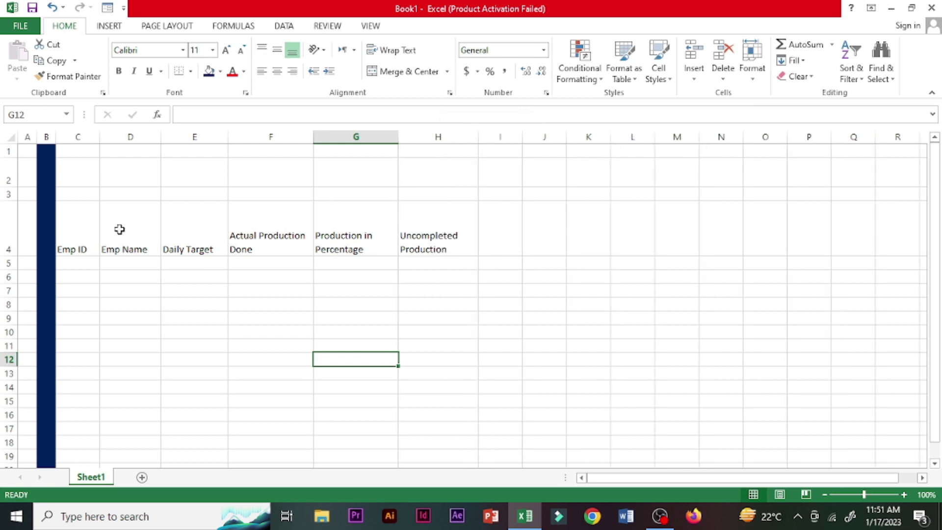
click(72, 223)
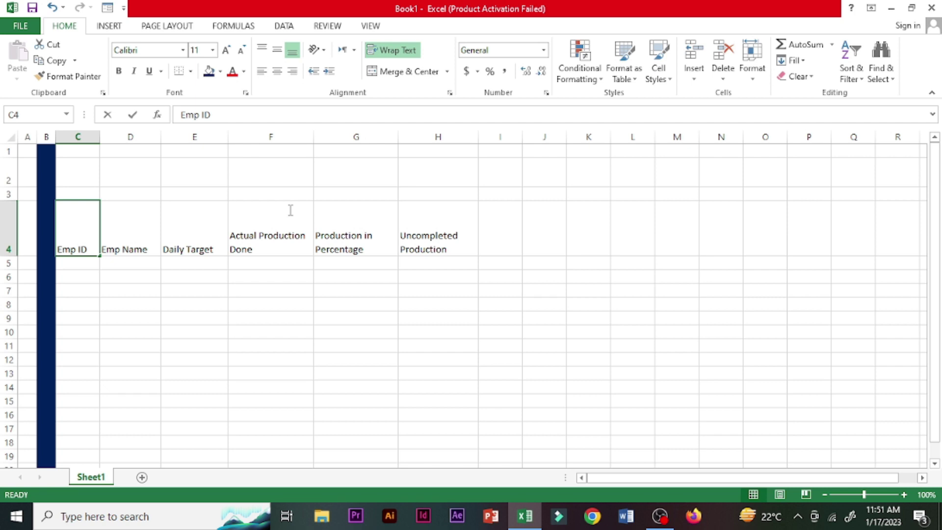
Center-align the headers in C4:H4 and narrow column I into a thin gap.
drag(245, 337, 159, 301)
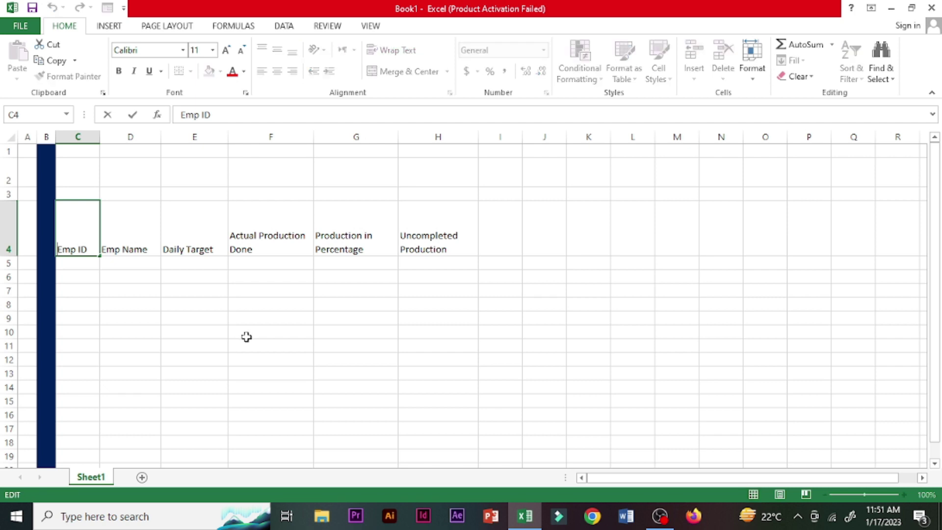
click(78, 215)
drag(77, 214, 436, 214)
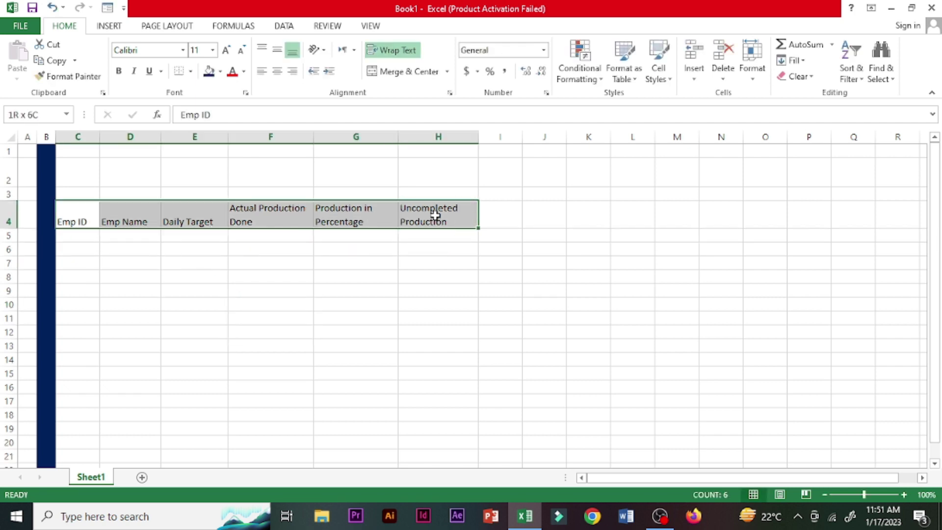
click(277, 72)
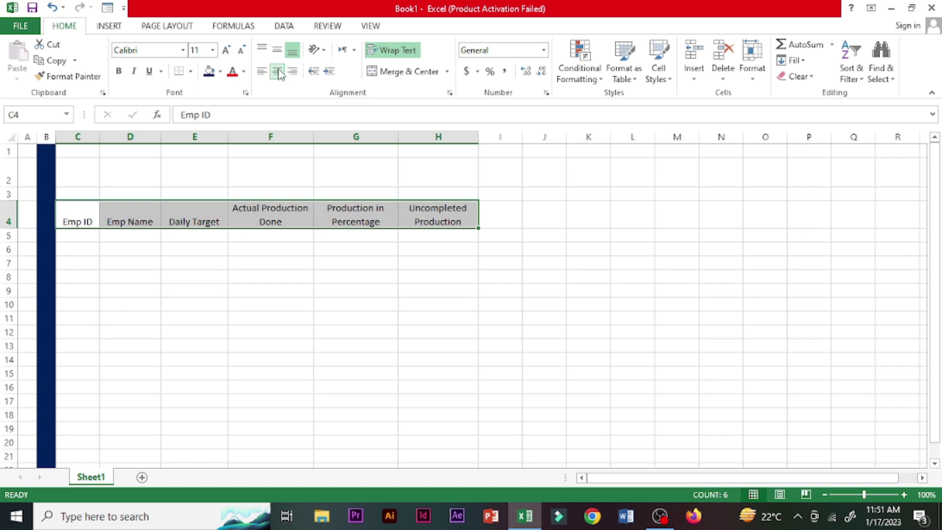
click(405, 265)
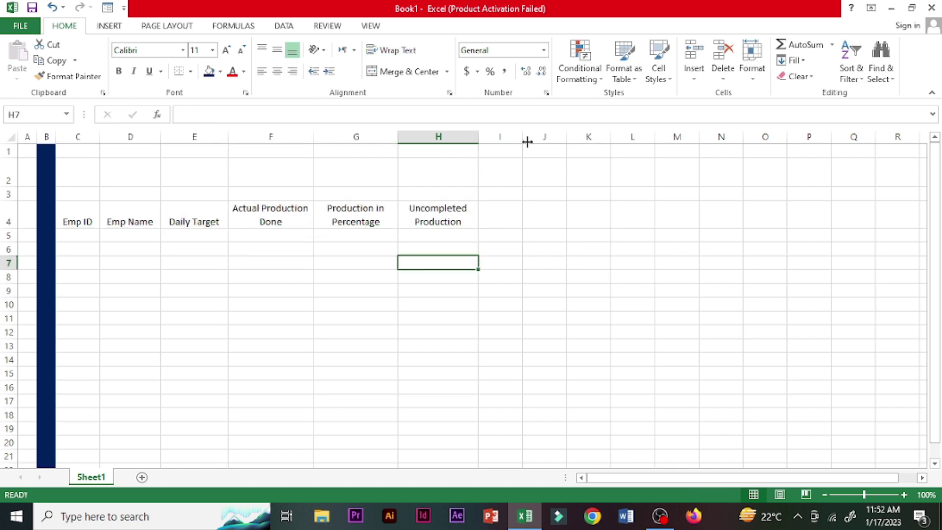
drag(522, 138, 500, 135)
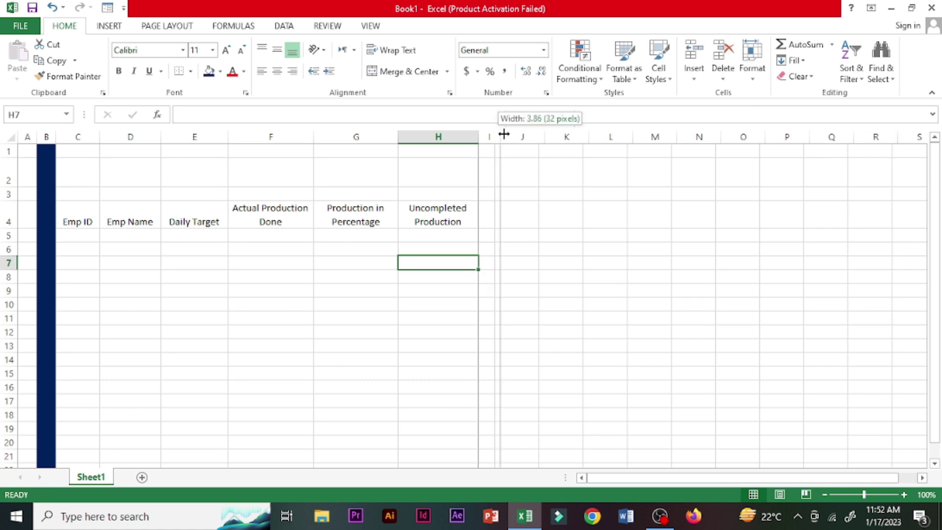
Insert a new column C before Emp ID and set it to No Fill.
click(68, 133)
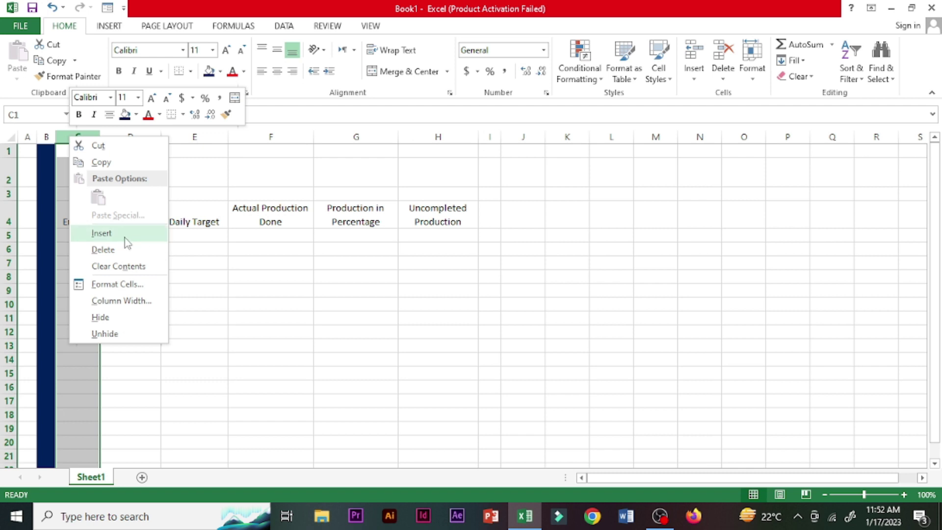
click(114, 240)
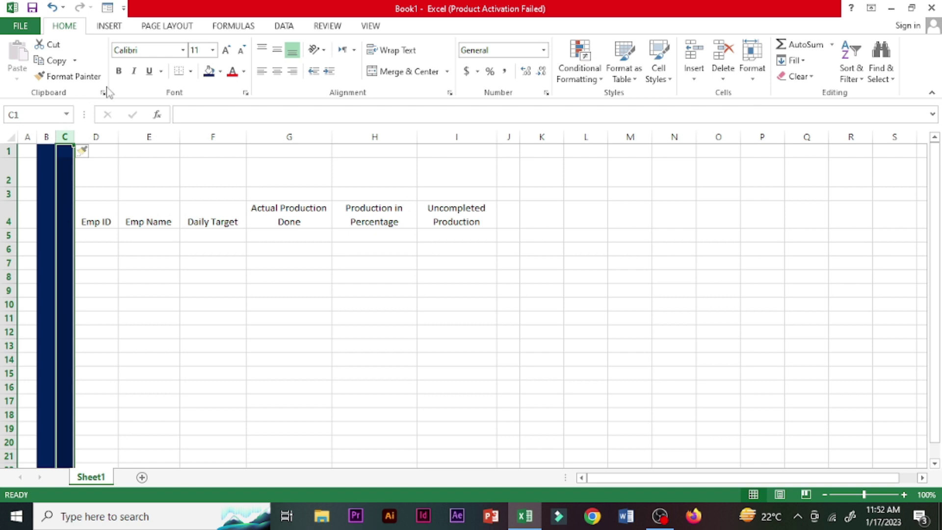
click(220, 72)
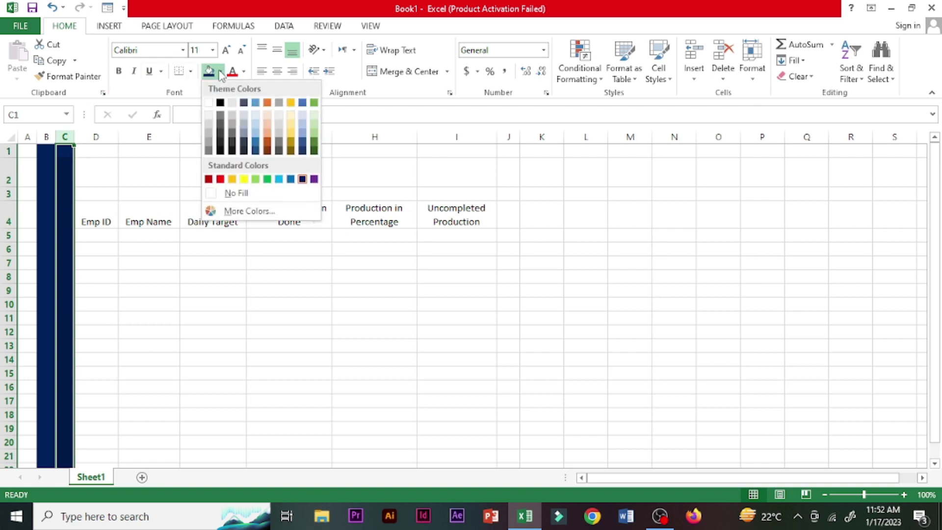
click(209, 102)
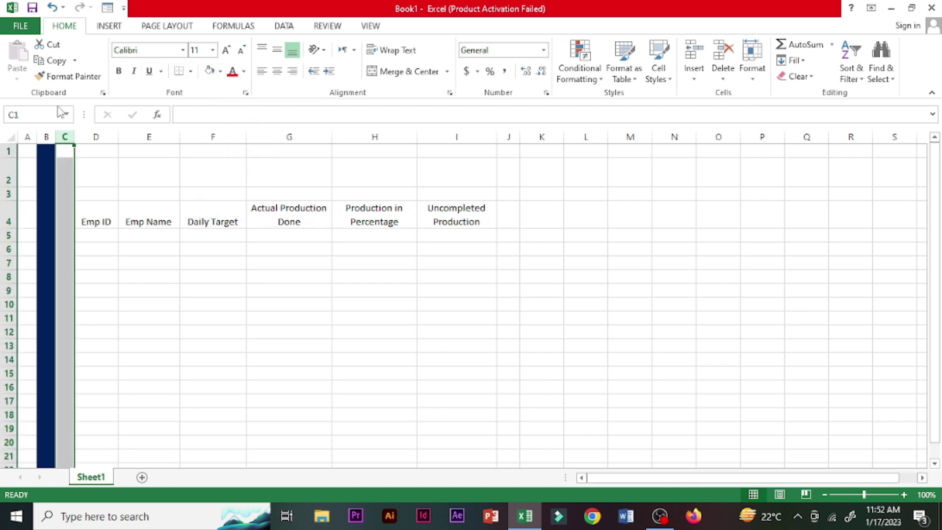
click(29, 136)
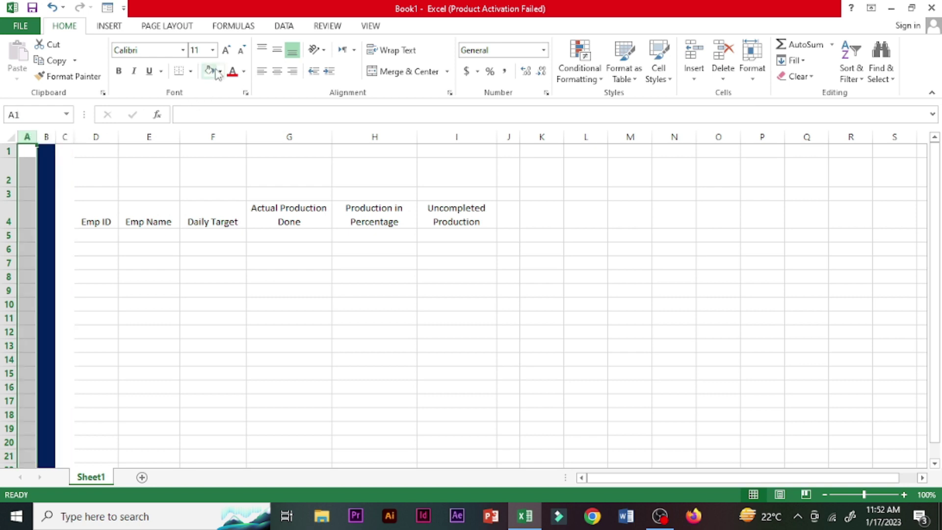
Apply All Borders to the table range D4:I21 and zoom the sheet to 130%.
click(90, 211)
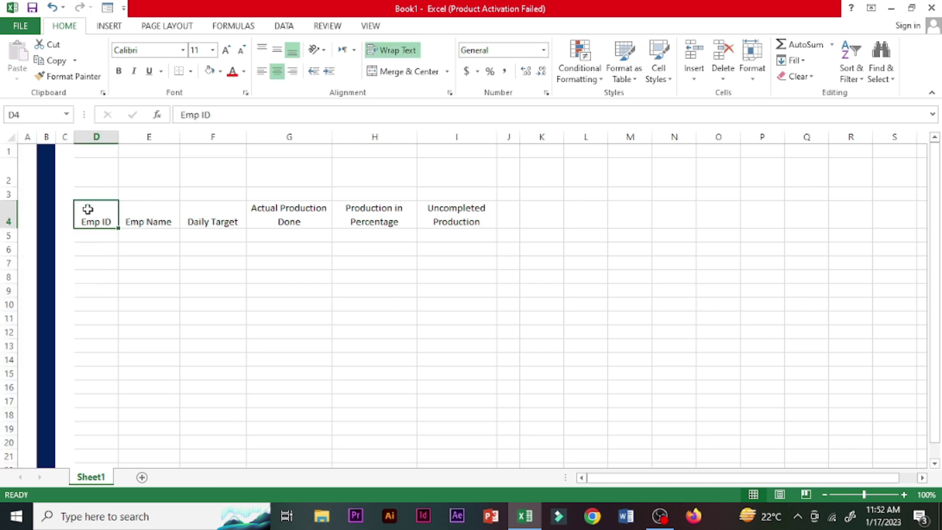
drag(88, 209, 463, 225)
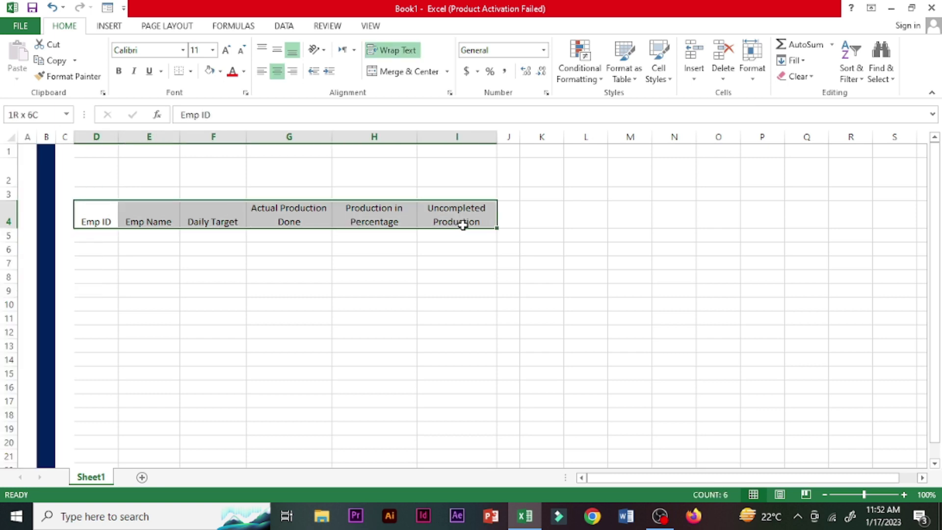
click(473, 346)
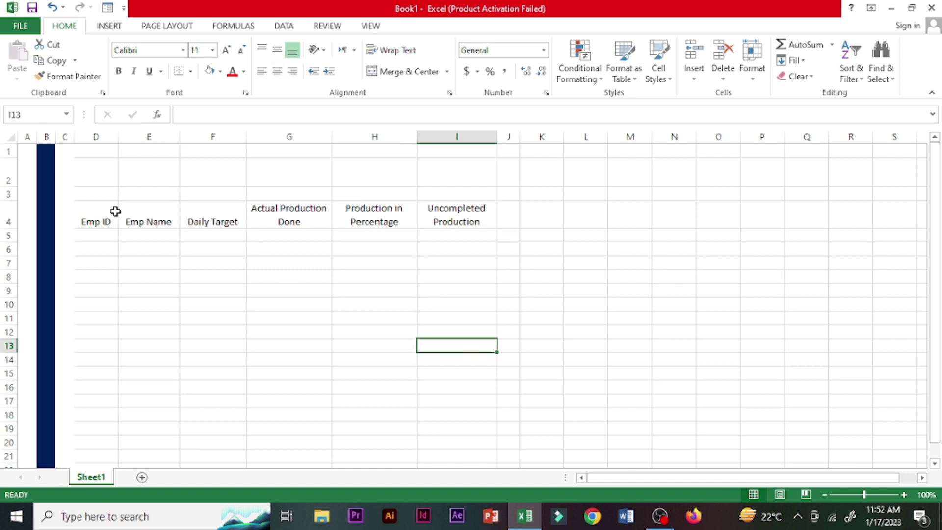
click(92, 213)
mouse_move(93, 213)
mouse_down()
mouse_move(462, 390)
mouse_move(462, 454)
mouse_up()
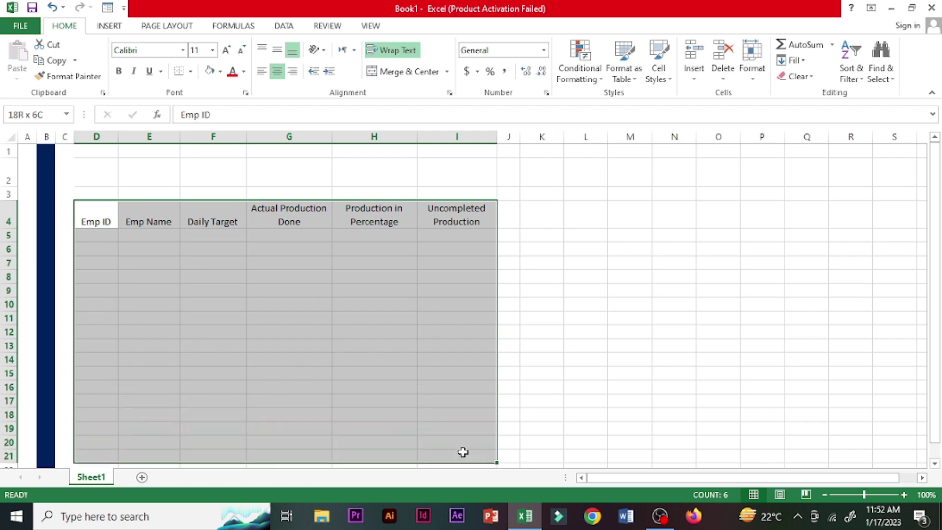
click(191, 72)
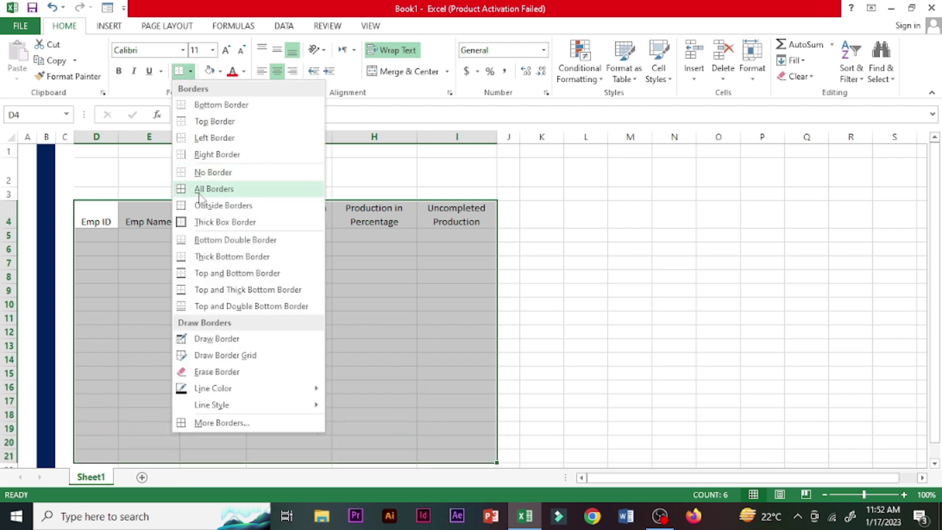
click(199, 191)
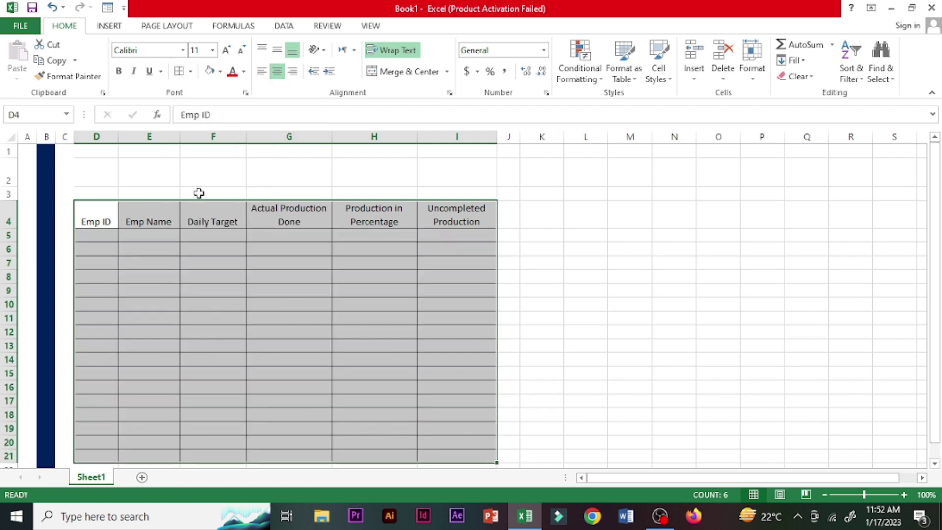
click(903, 495)
click(903, 495)
click(903, 494)
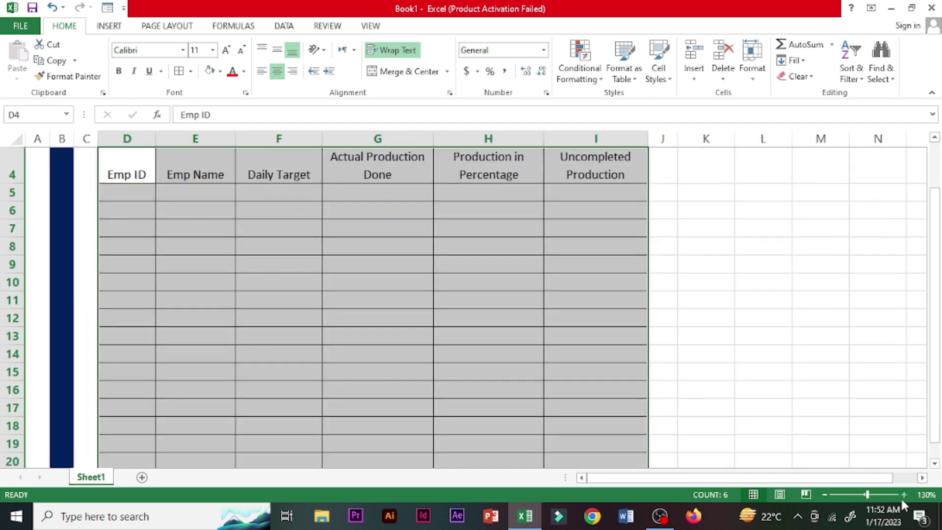
Zoom to 140% and narrow columns J, K (4.57) and L (2.43) into thin spacers.
drag(937, 424, 937, 380)
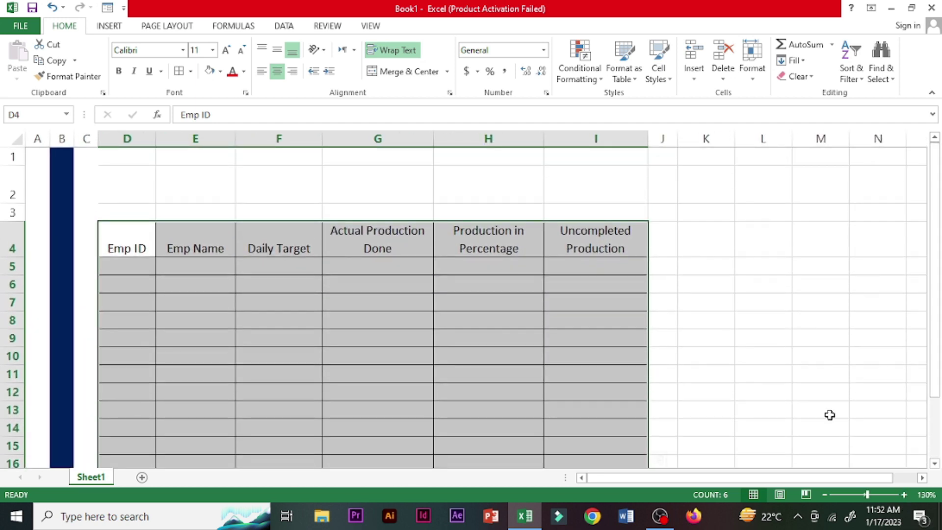
click(903, 494)
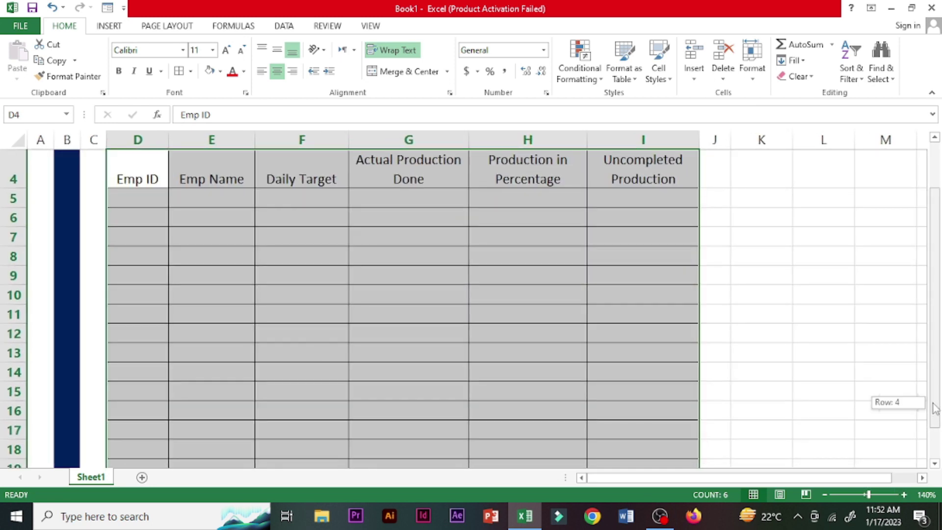
drag(935, 411, 934, 393)
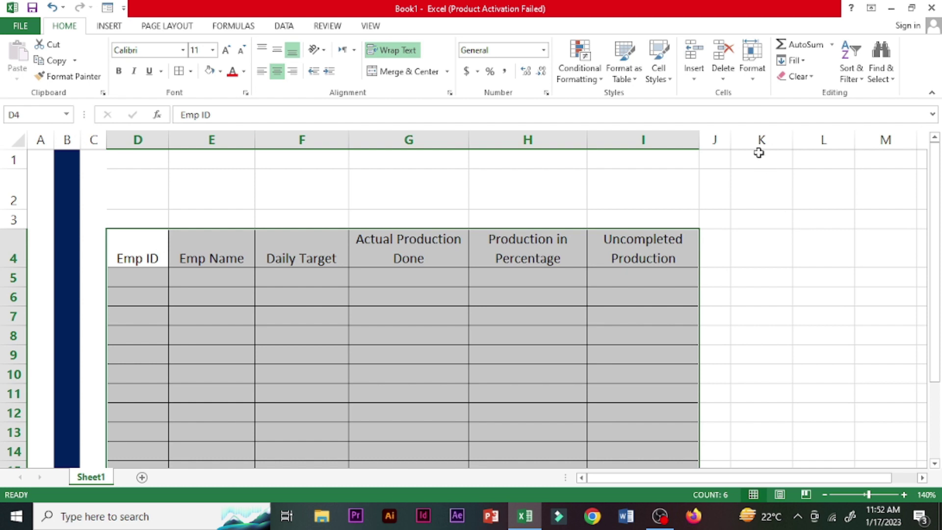
drag(730, 141, 725, 142)
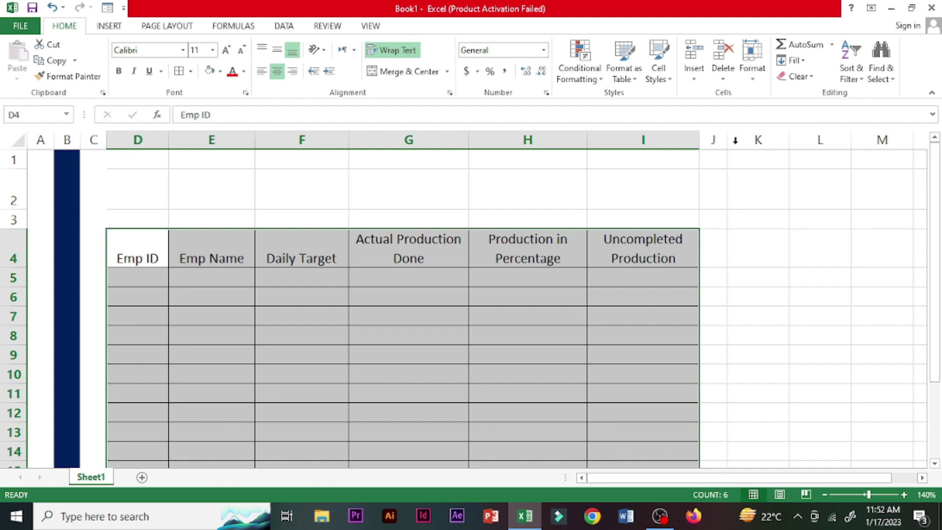
drag(788, 140, 755, 139)
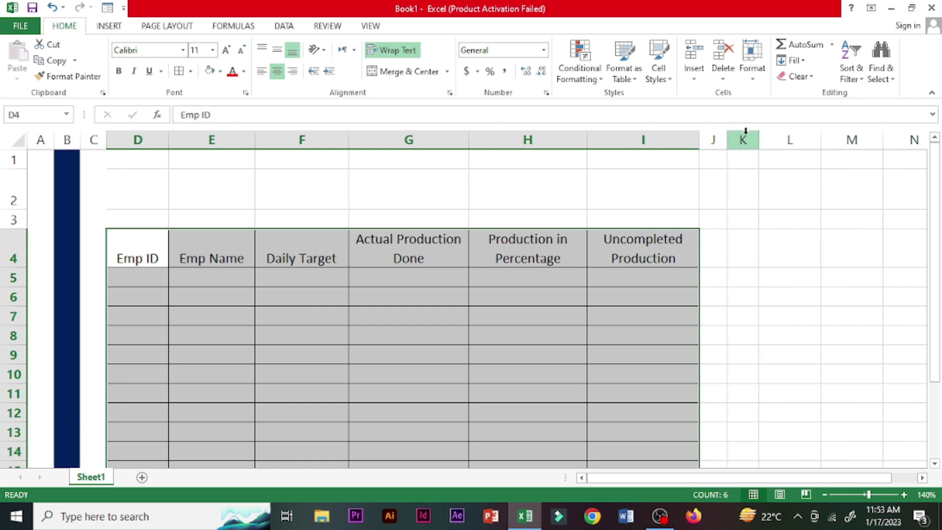
drag(820, 140, 787, 140)
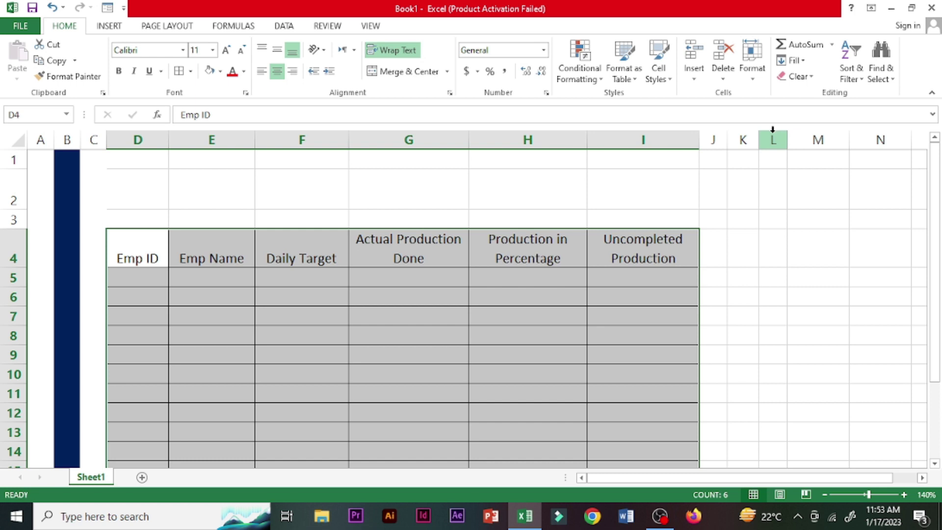
click(772, 131)
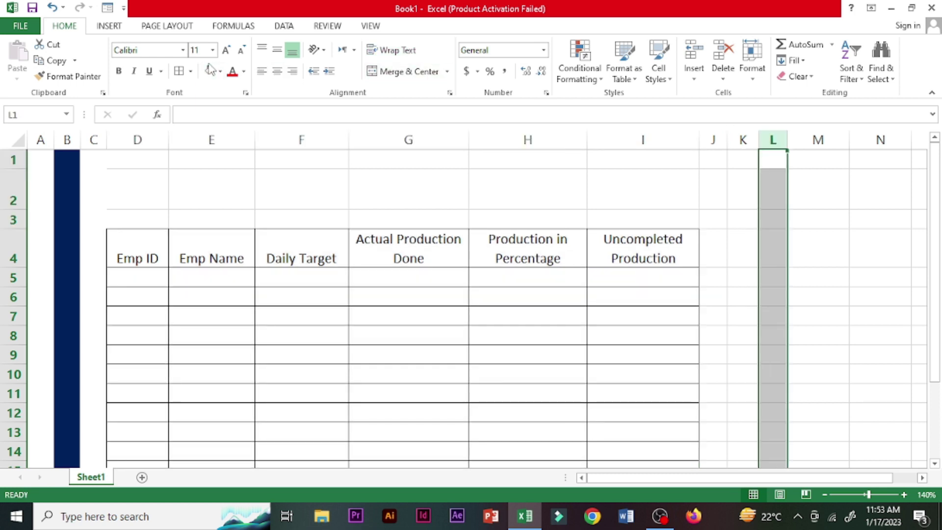
Fill column K dark navy to match column B, then select D2:I2 for the title.
click(715, 140)
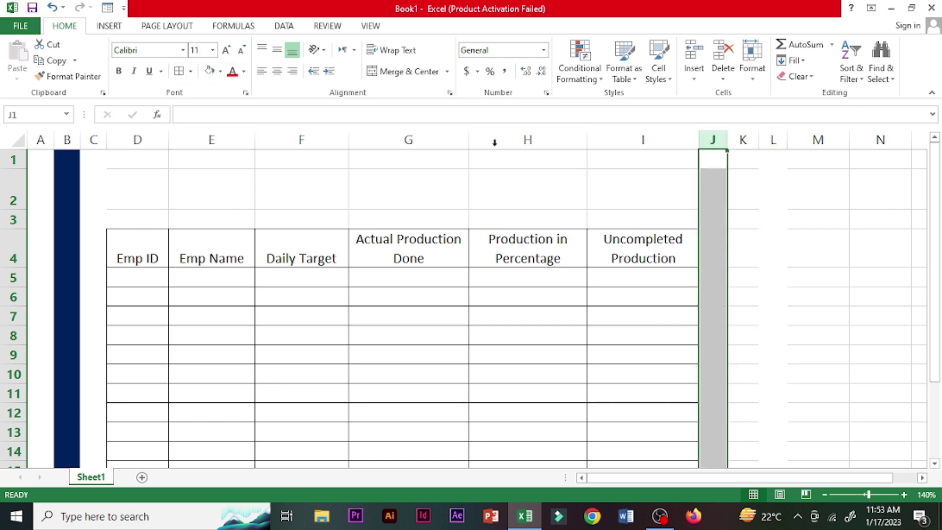
click(743, 140)
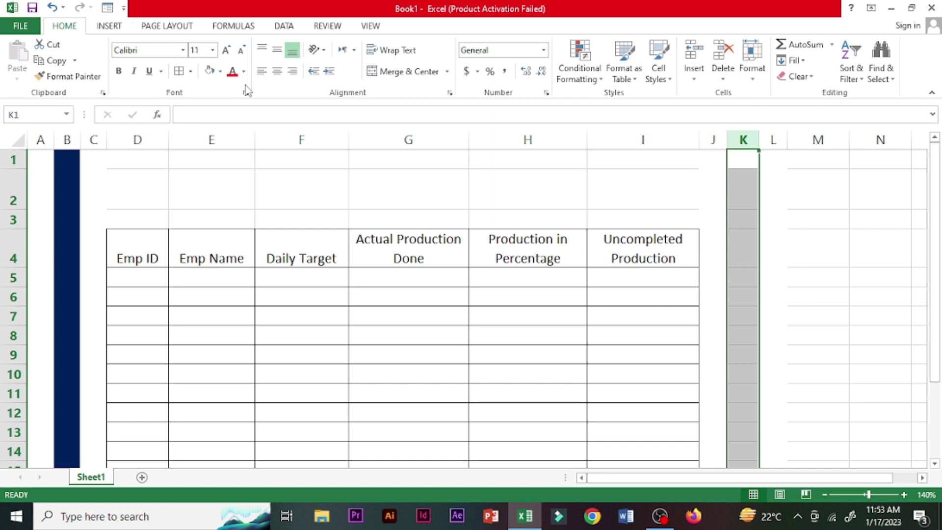
click(220, 72)
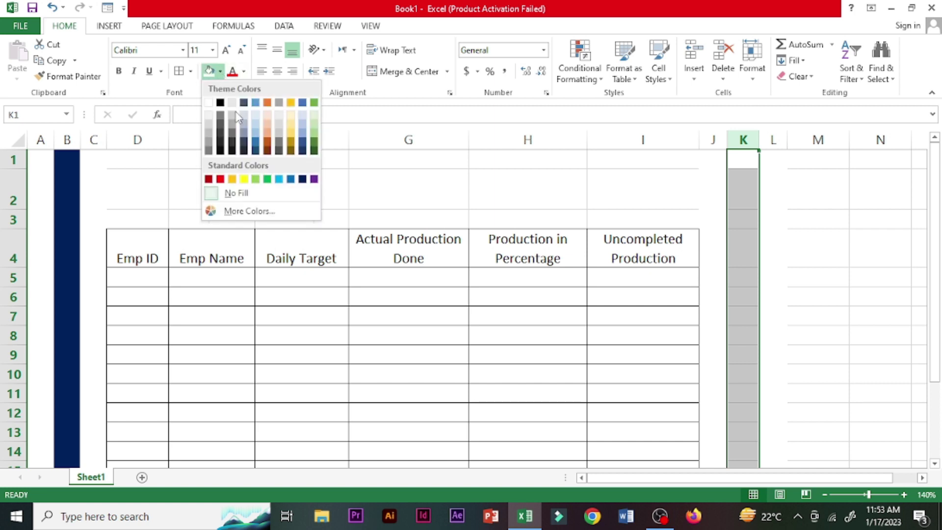
click(302, 178)
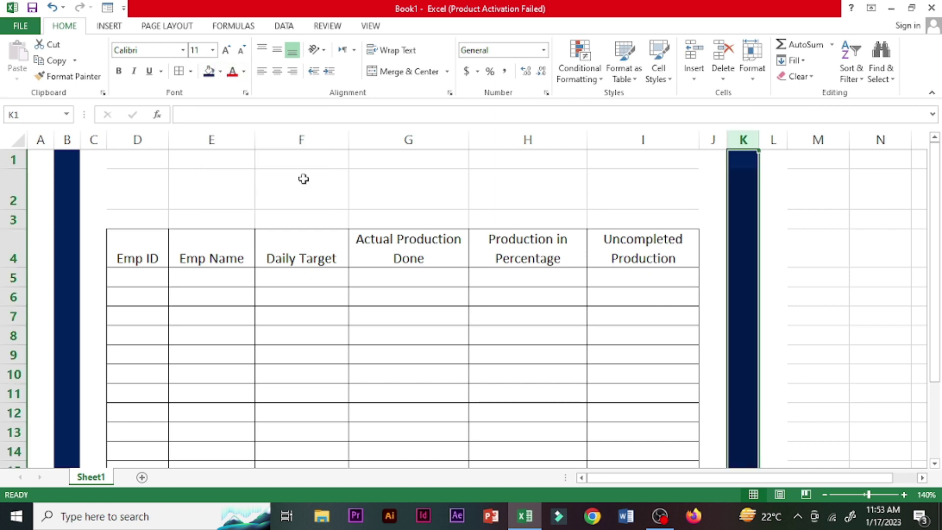
click(127, 184)
drag(128, 184, 645, 178)
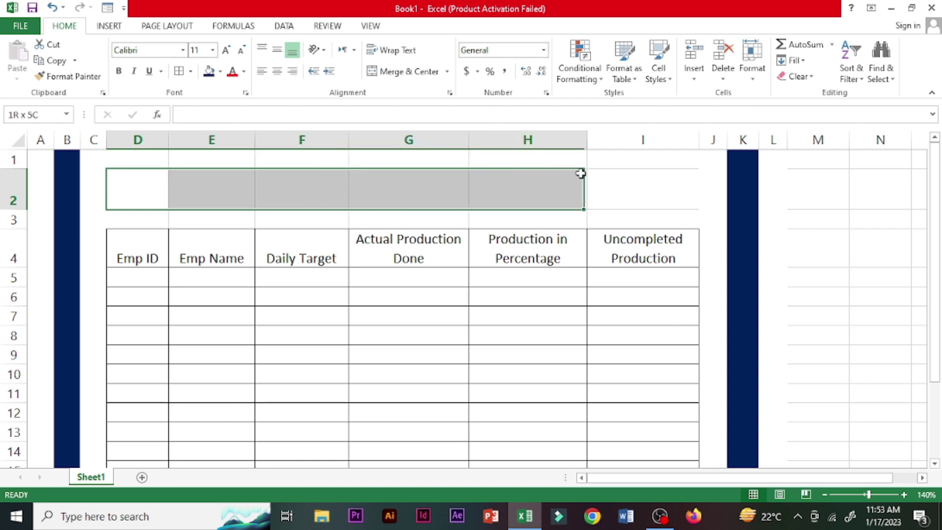
Merge D2:I2, give it a thick box border, and enter 'Daily Production Report in Percentage'.
click(390, 71)
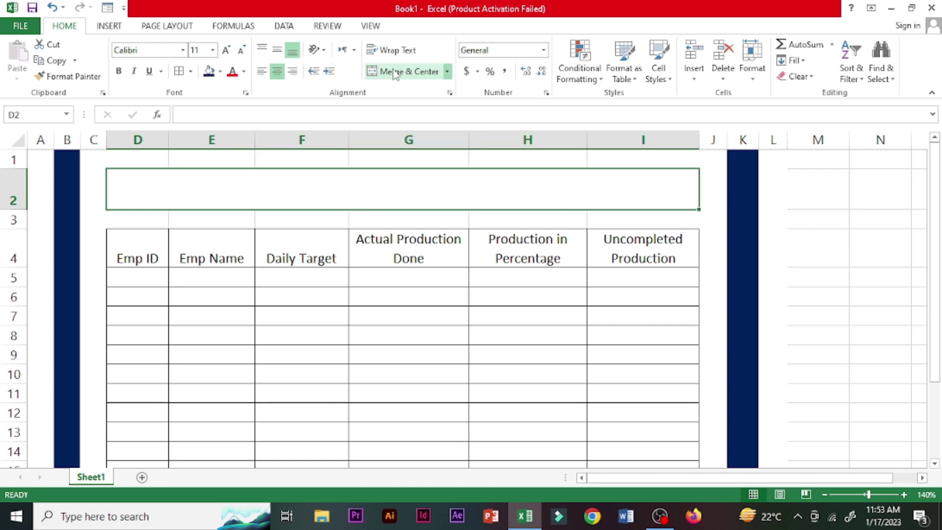
click(191, 72)
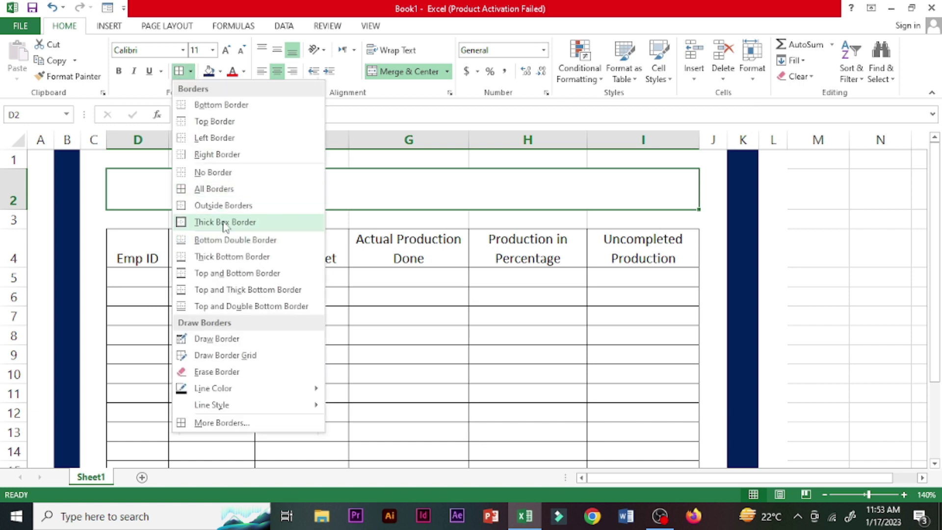
click(224, 223)
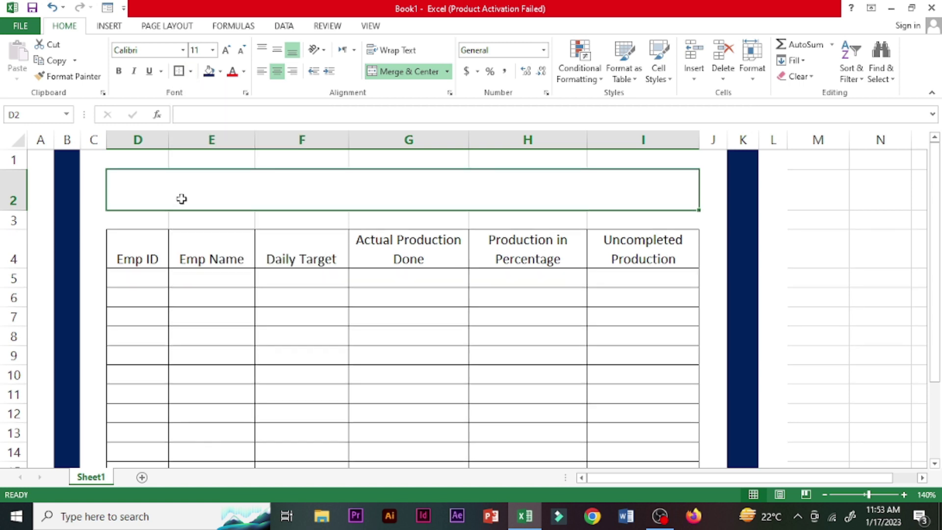
text(Da)
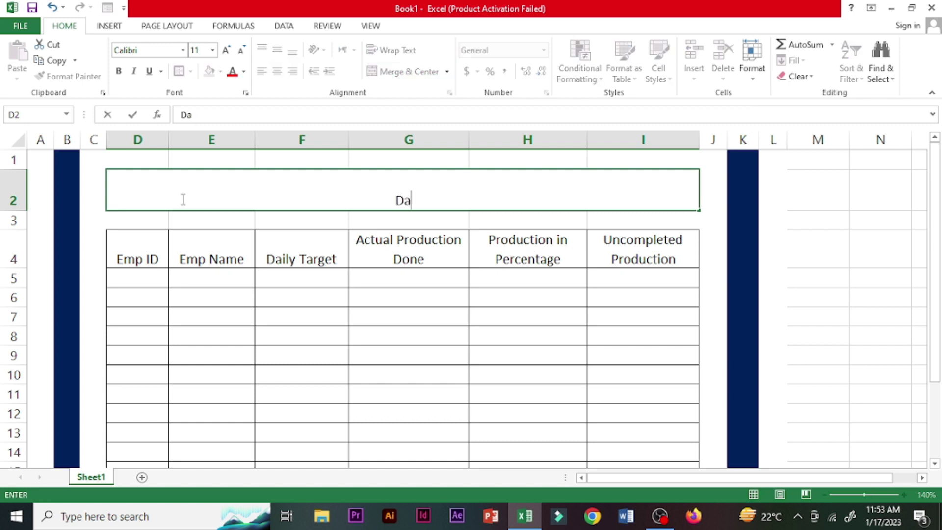
text(ily Pro)
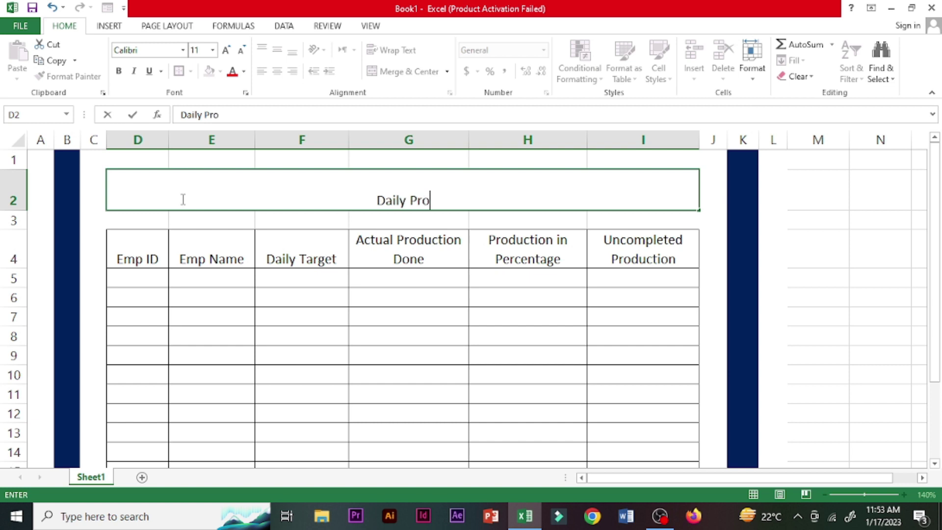
text(duction)
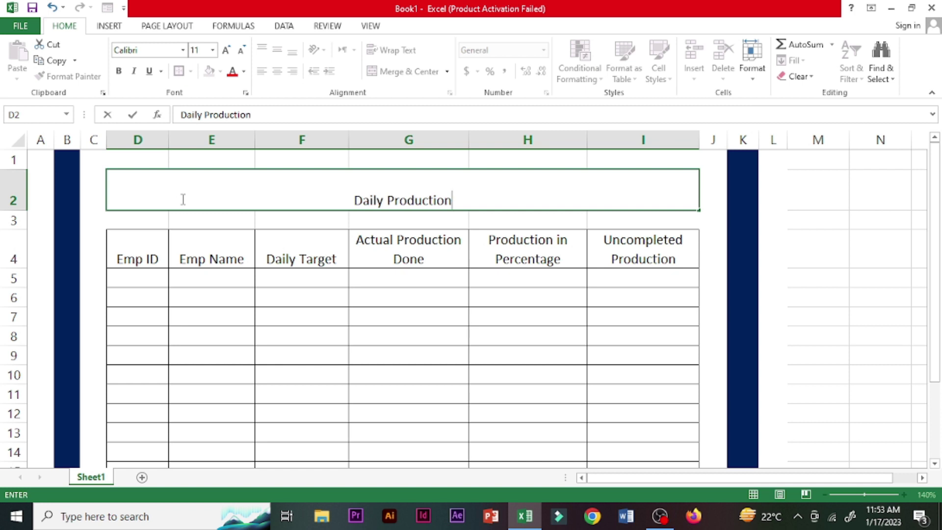
text( Re)
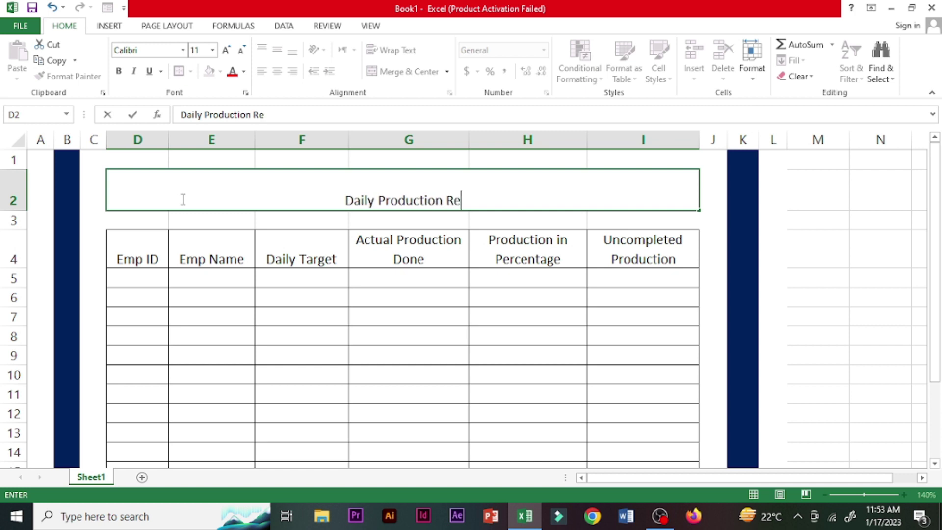
text(port)
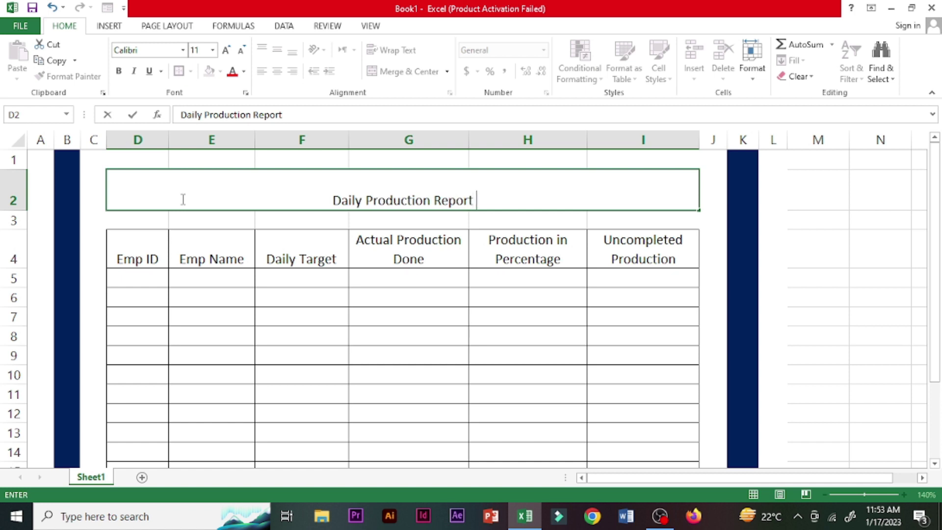
text( in)
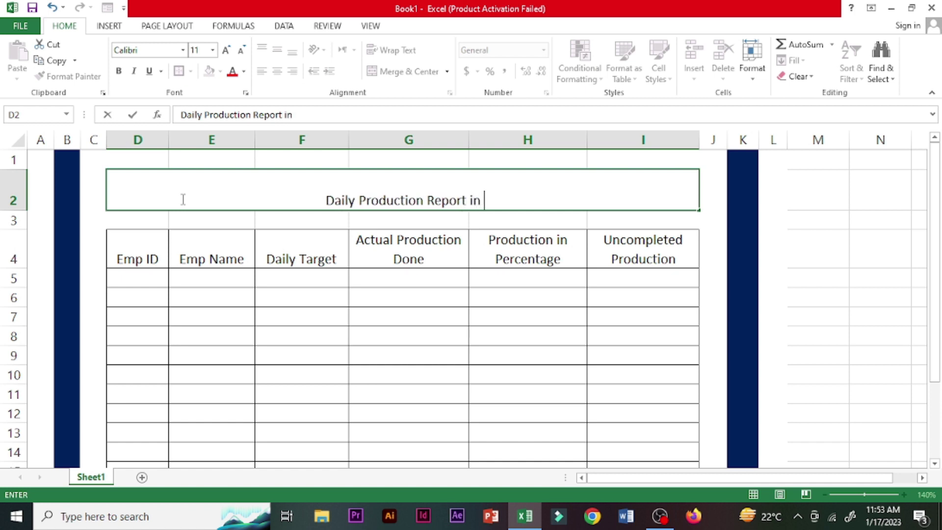
text( Percentage)
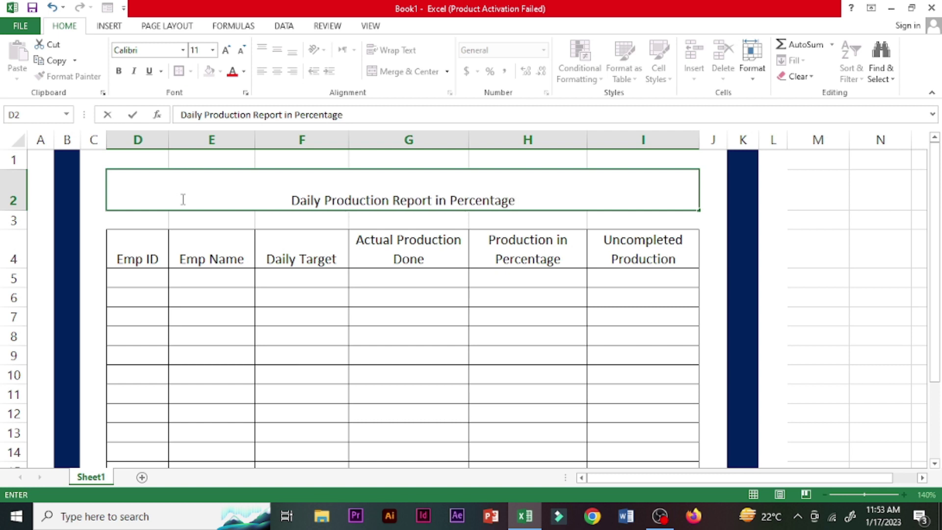
click(170, 330)
Merge D3:I3 and enter the subtitle 'Actual Production Done/ Target Value'.
click(146, 223)
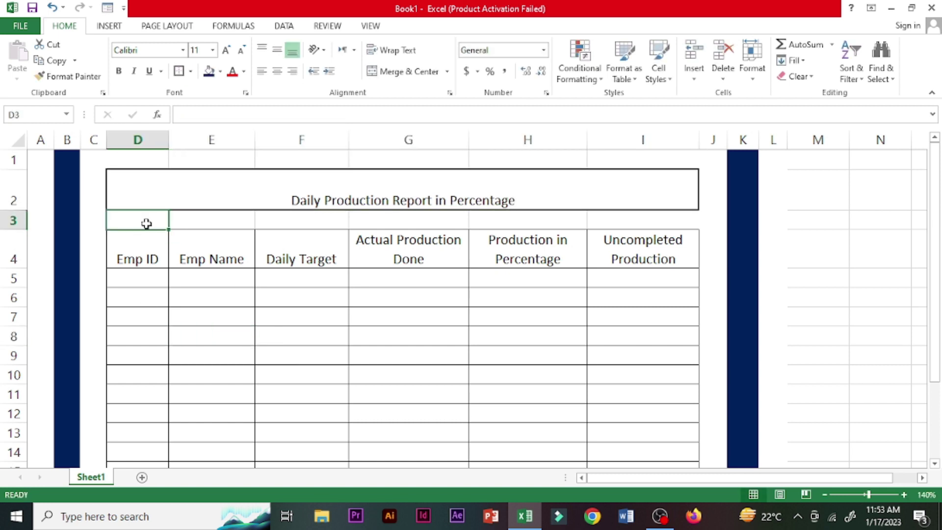
drag(146, 223, 641, 225)
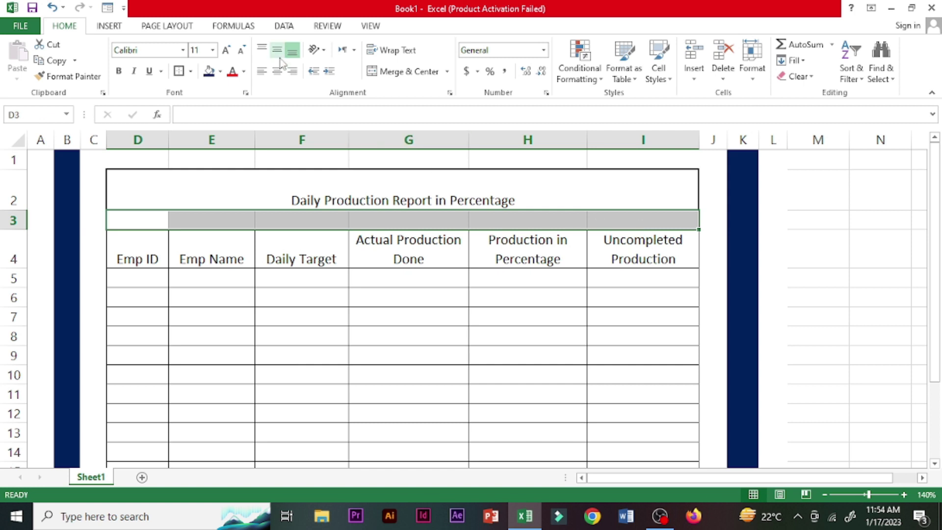
click(411, 78)
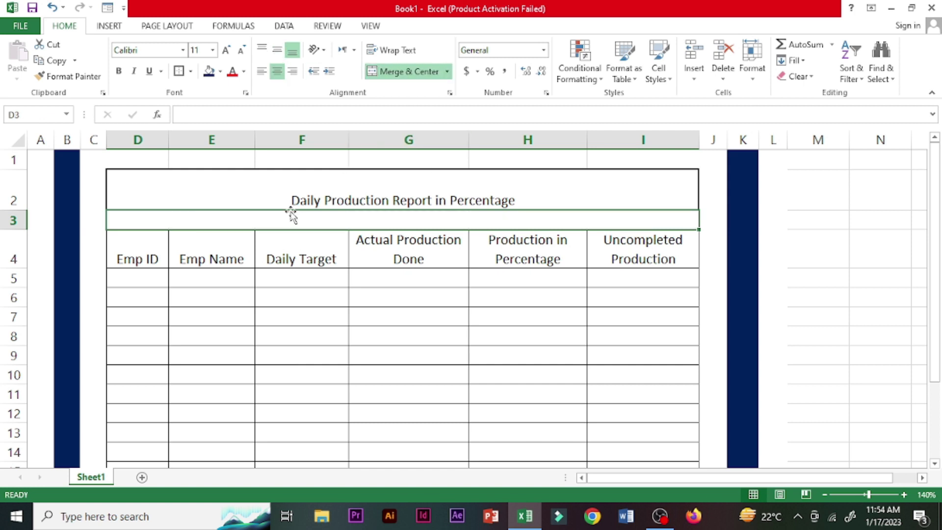
text(Actual Production )
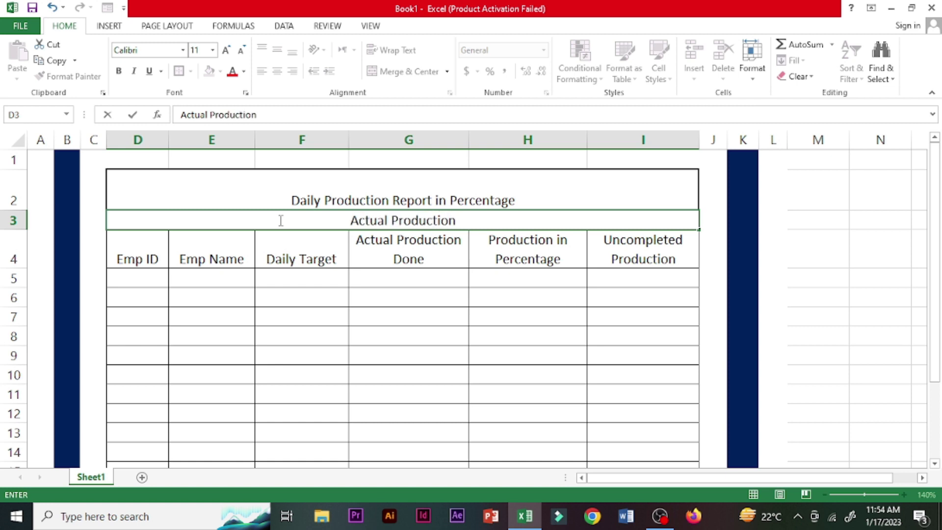
text(Done)
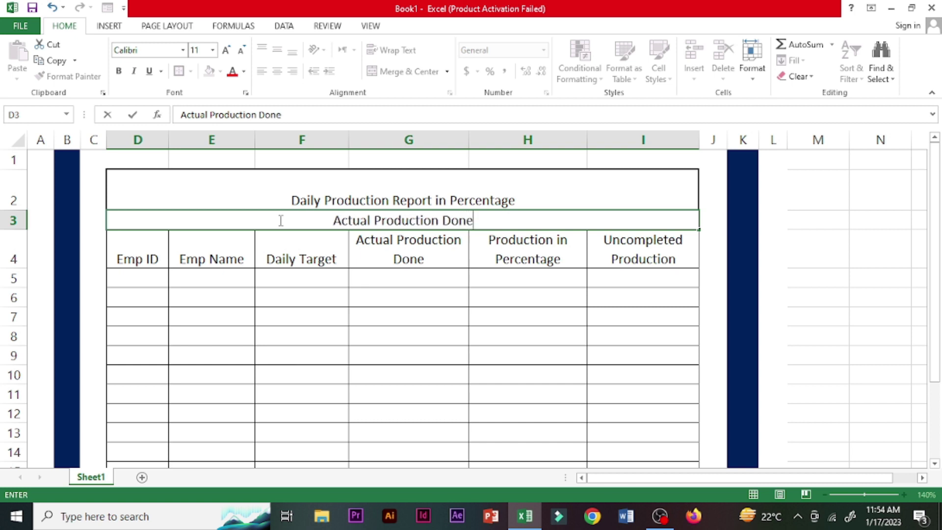
text(\)
key(BackSpace)
text(/)
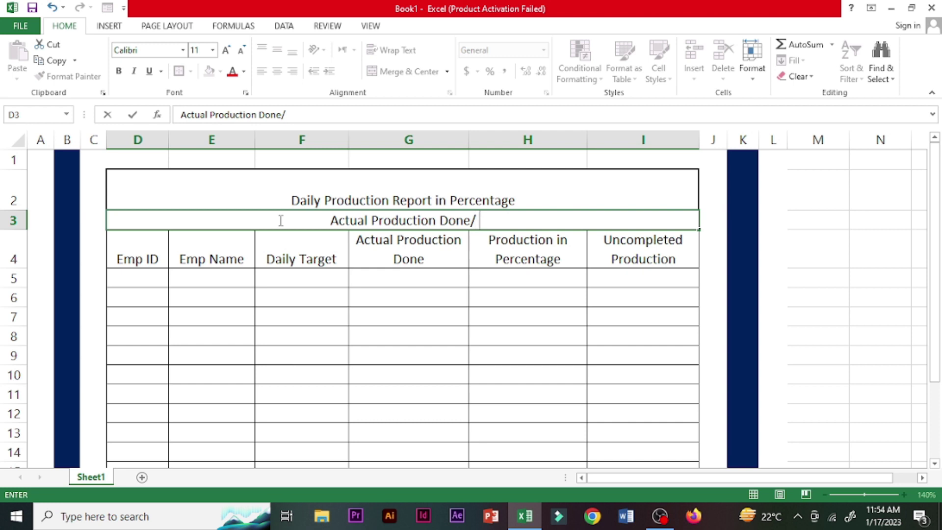
text( Target )
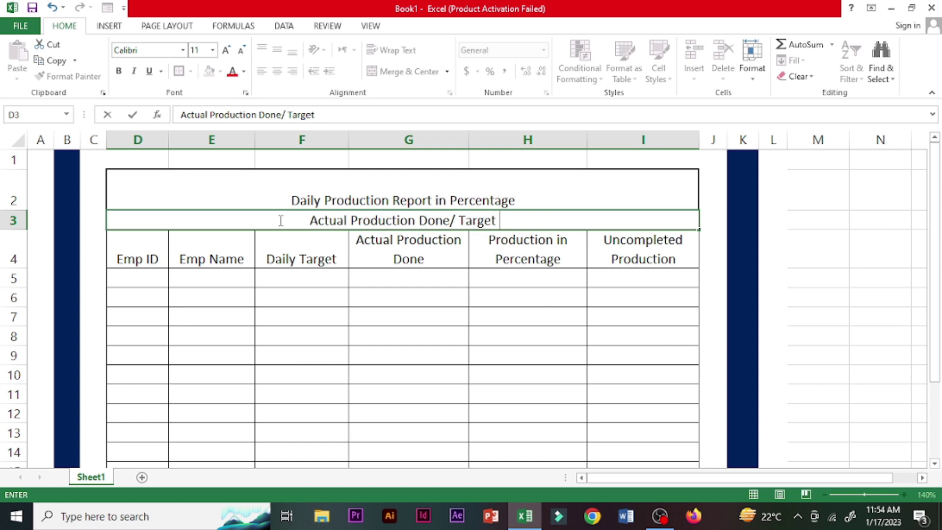
text(Value)
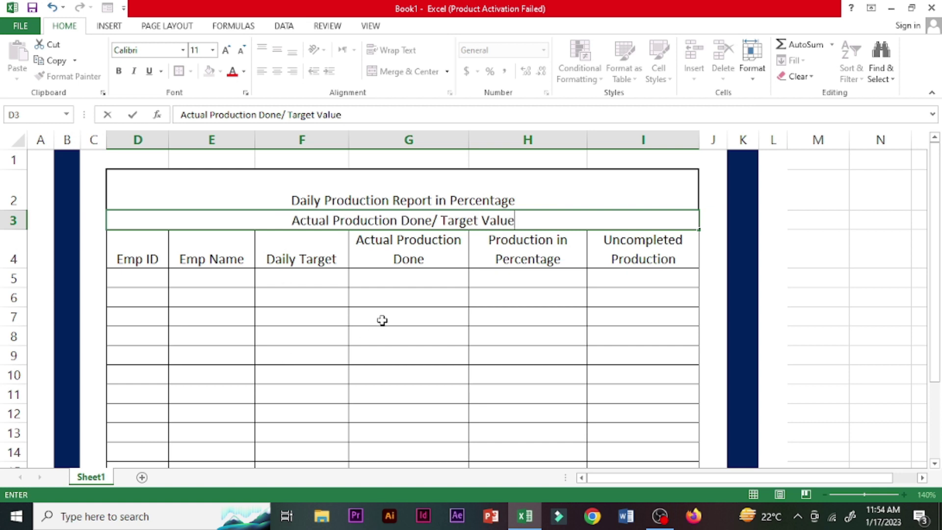
click(375, 316)
Re-apply Merge & Center to the report title across D2:I2.
click(242, 187)
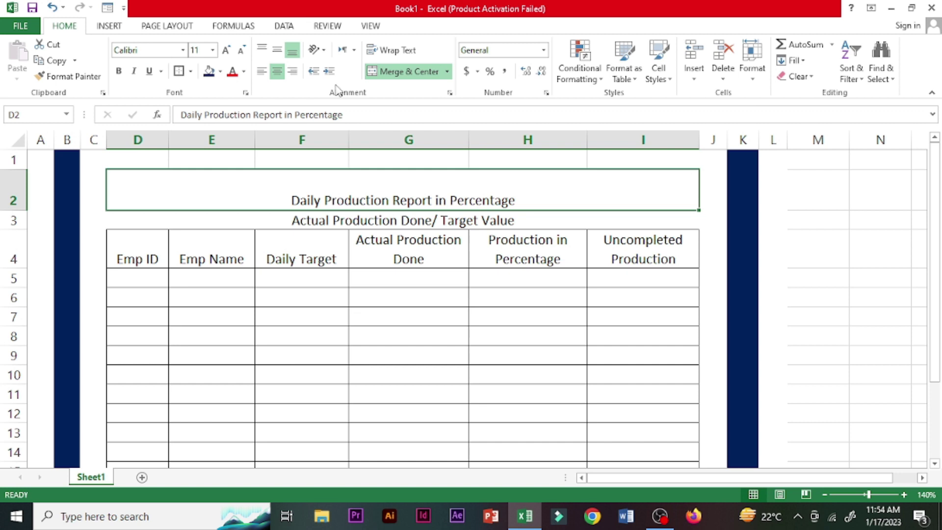
click(392, 75)
click(391, 75)
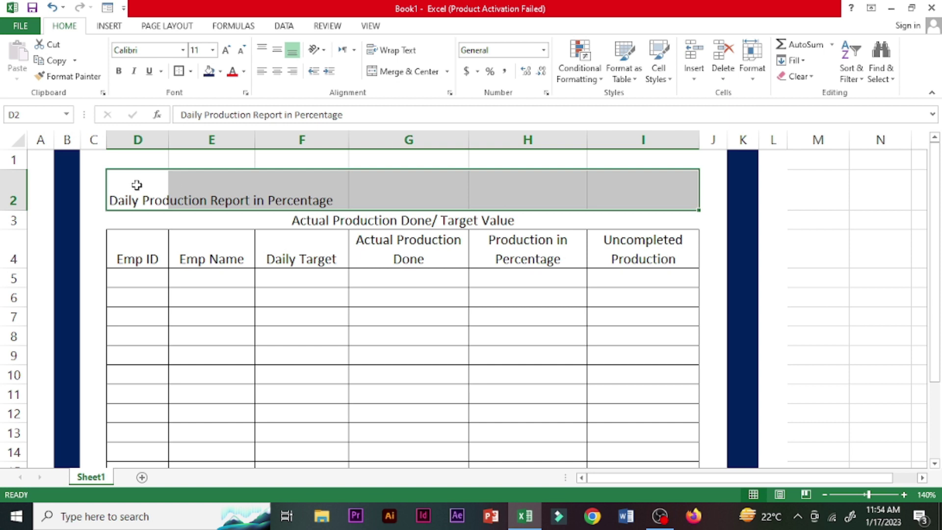
click(395, 73)
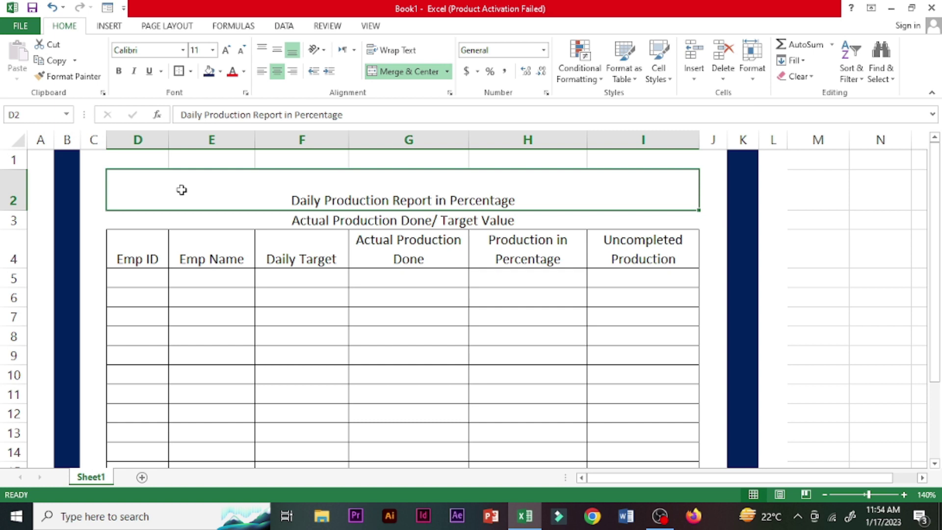
click(69, 191)
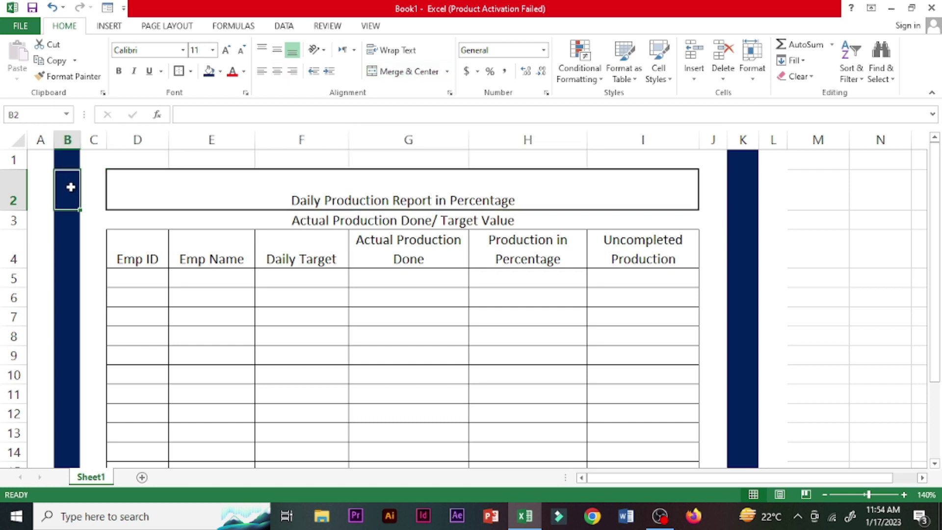
Give the merged title a navy fill with white text.
drag(210, 186, 213, 156)
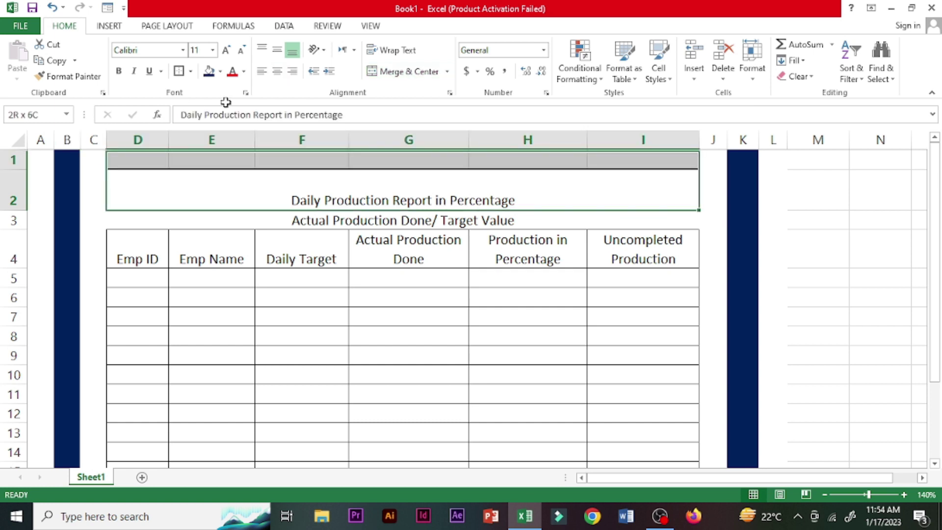
click(259, 215)
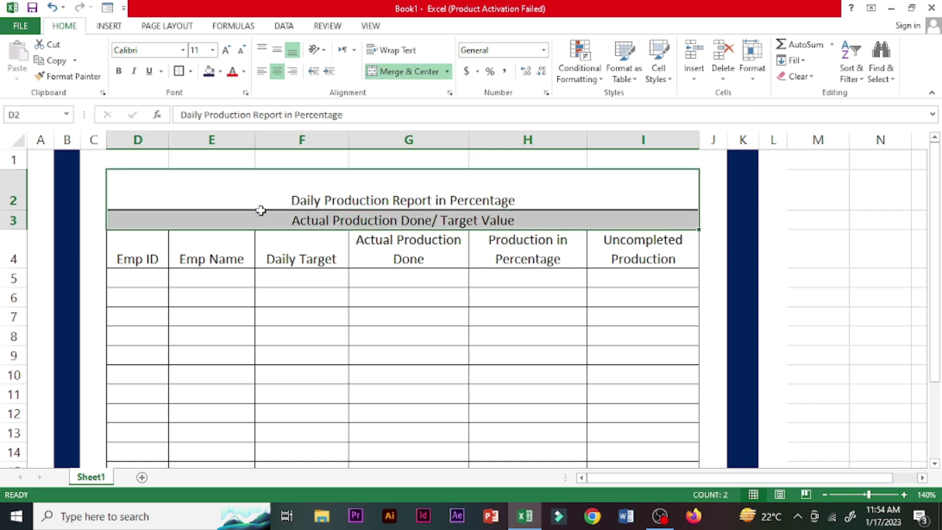
click(258, 193)
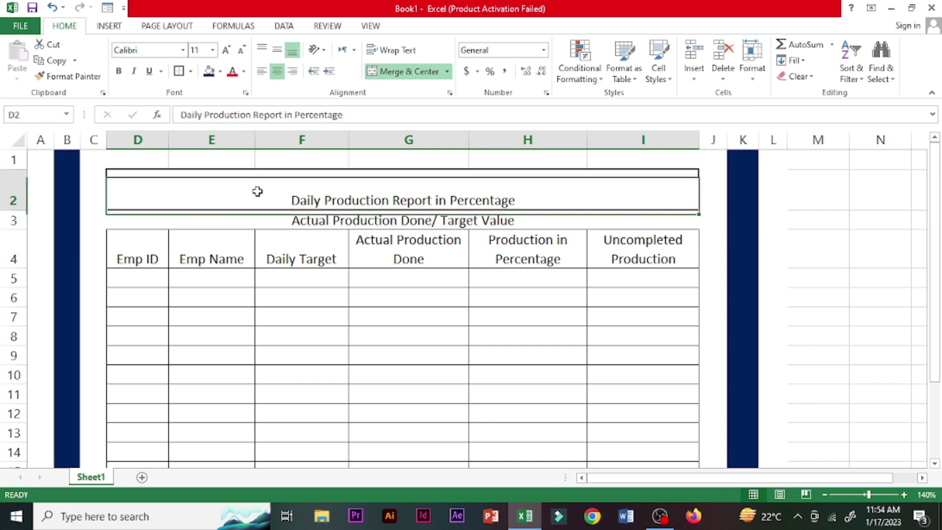
click(220, 73)
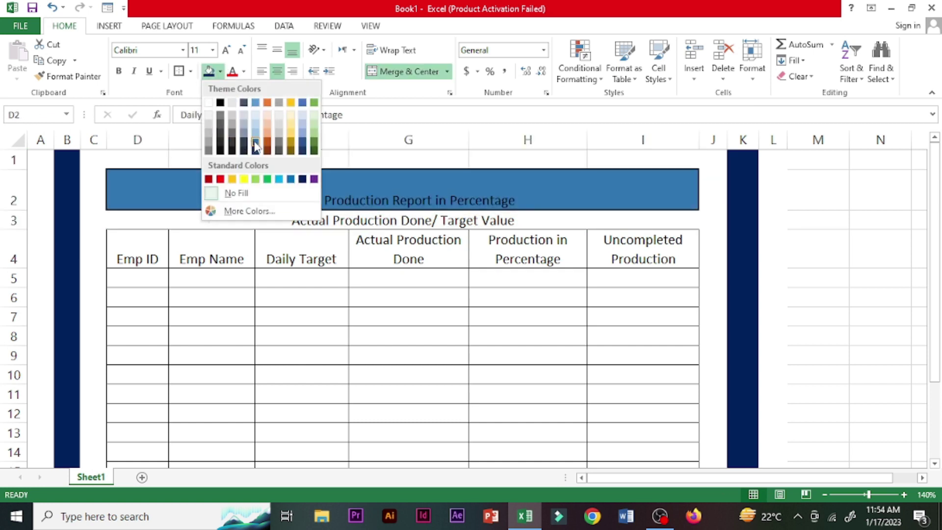
click(301, 179)
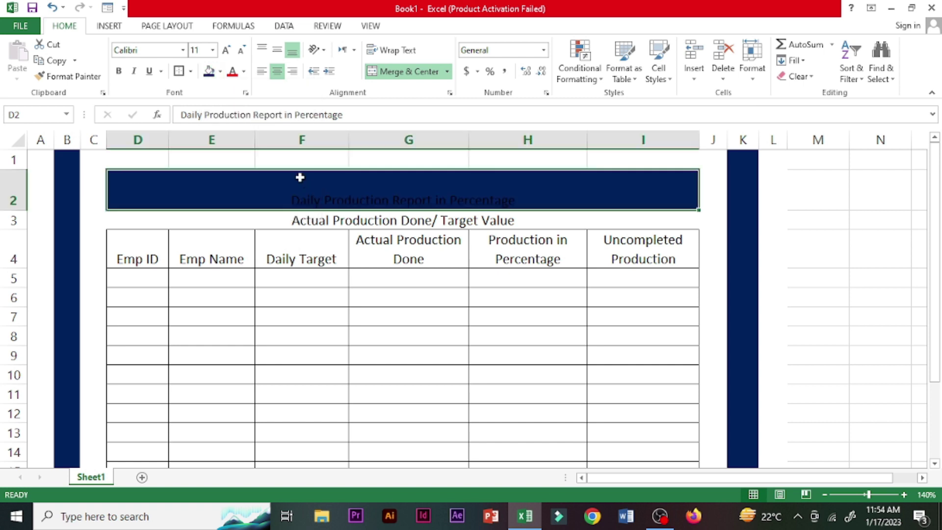
click(233, 74)
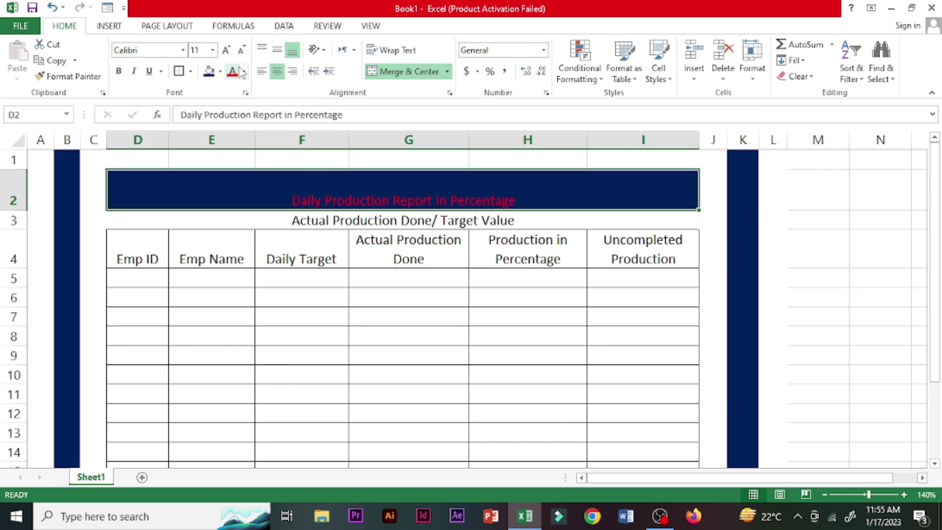
click(244, 72)
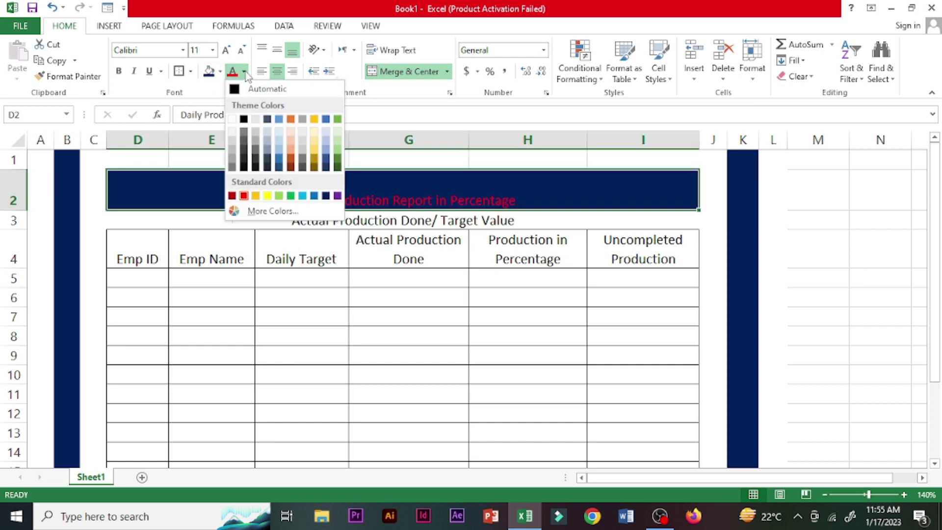
click(232, 119)
Make the title text bold and enlarge it to 24 pt.
click(120, 73)
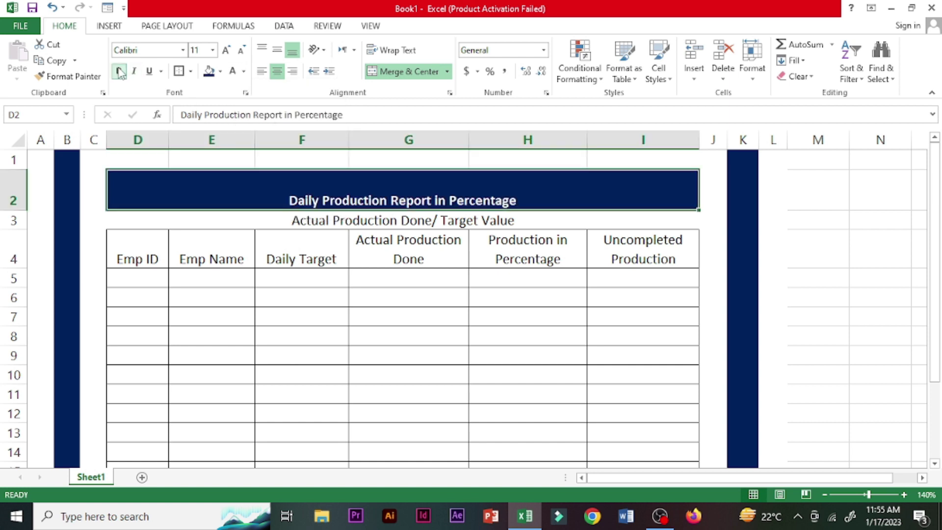
click(225, 49)
click(225, 50)
click(225, 49)
click(225, 50)
click(225, 49)
click(225, 50)
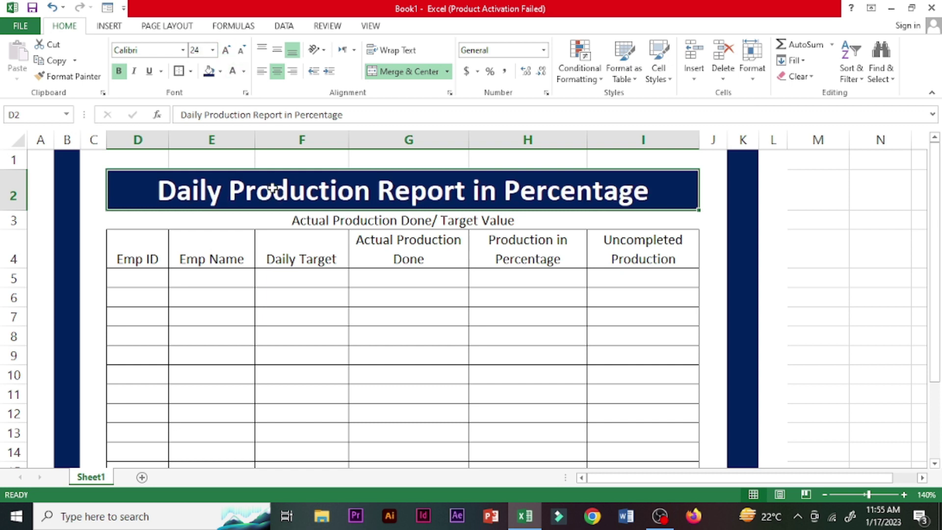
Make the subtitle bold and enlarge it to 18 pt.
click(240, 223)
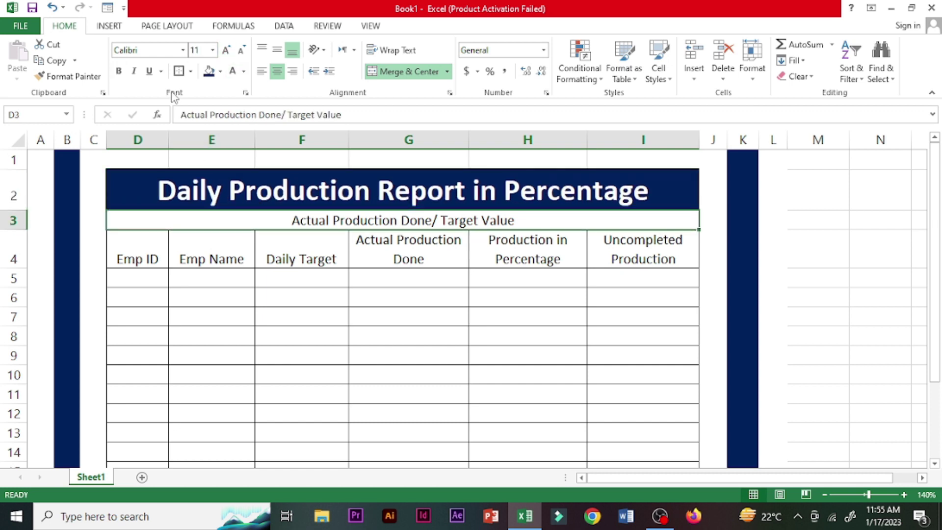
click(118, 72)
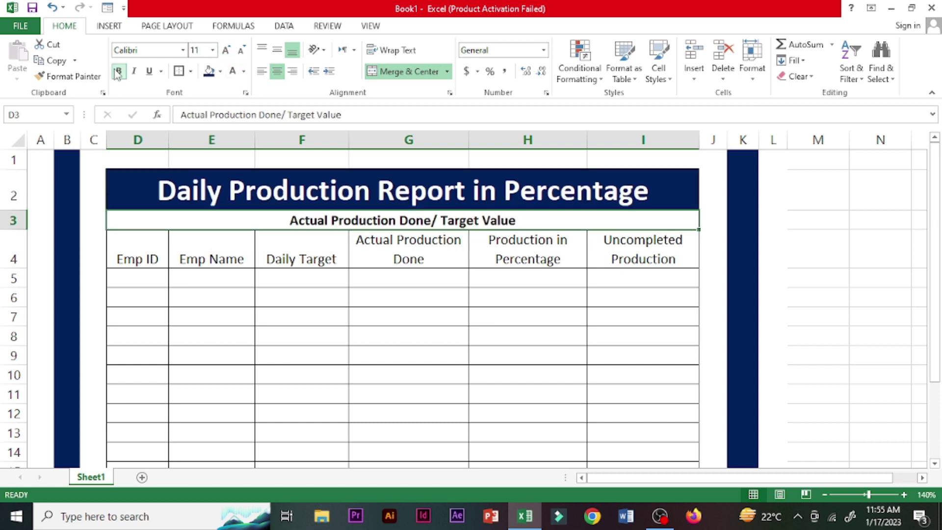
click(225, 50)
click(226, 51)
click(225, 51)
click(226, 50)
click(189, 289)
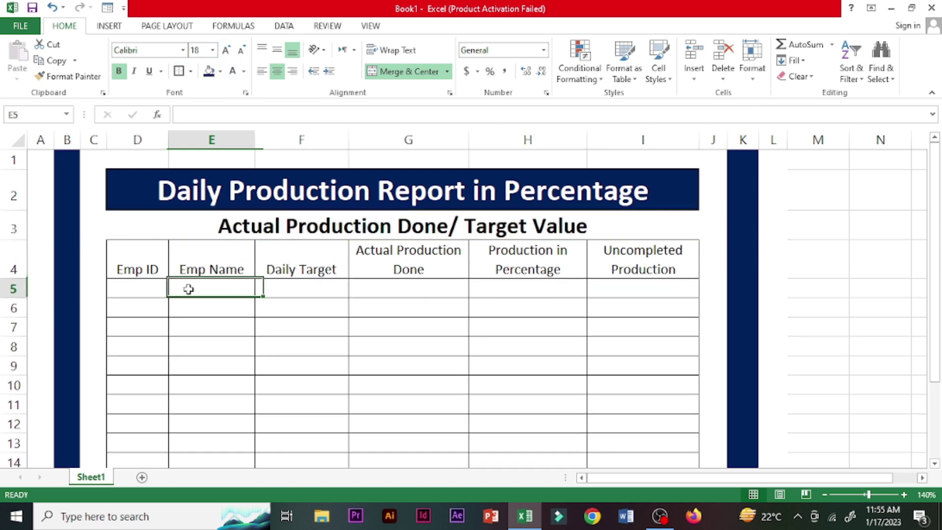
Fill C2 and J2 beside the title with navy.
click(95, 190)
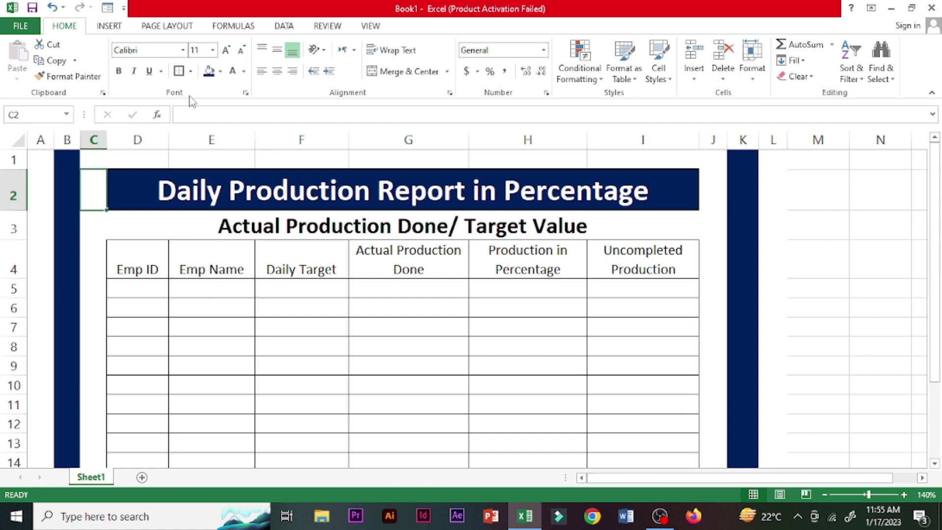
click(209, 71)
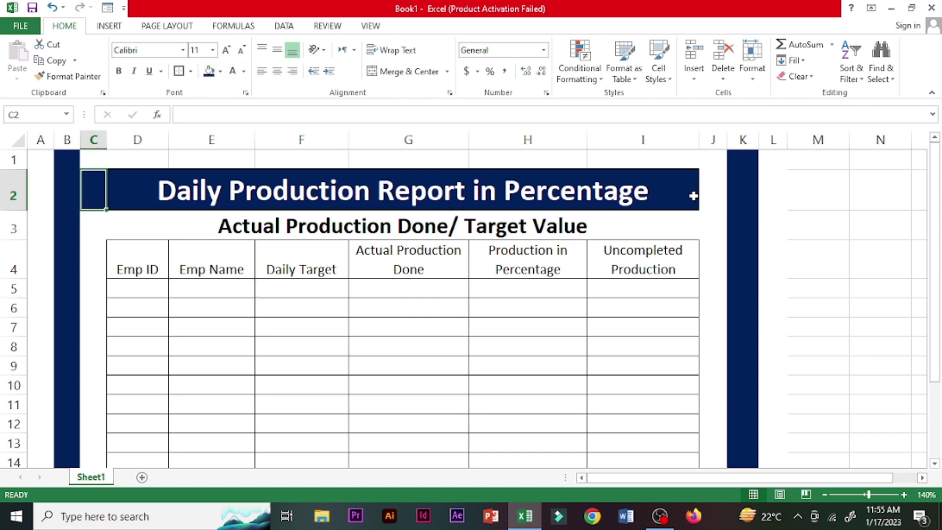
click(707, 196)
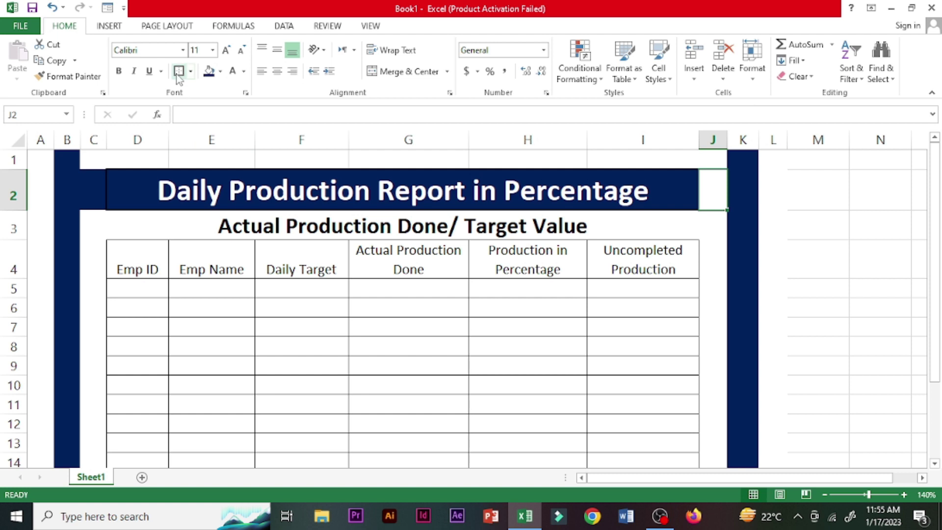
click(209, 71)
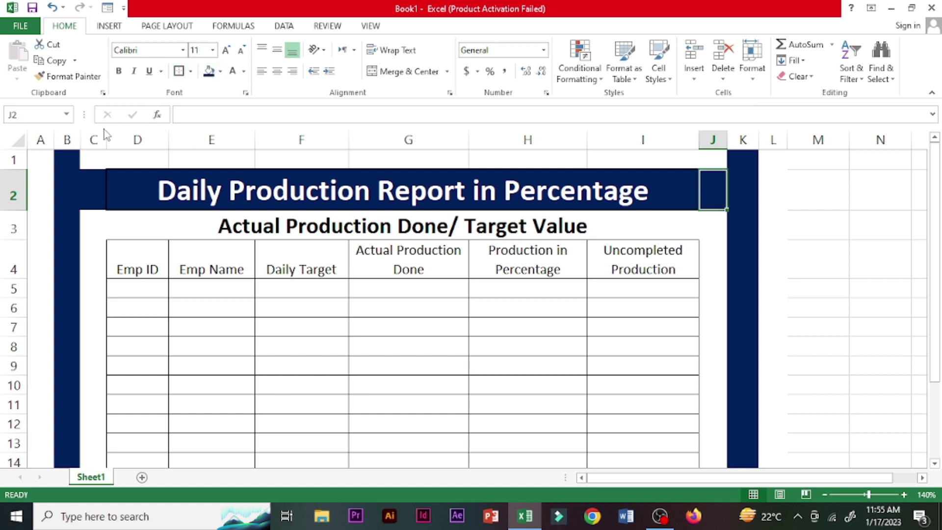
Fill row 1 across the frame white to hide its gridlines.
click(71, 157)
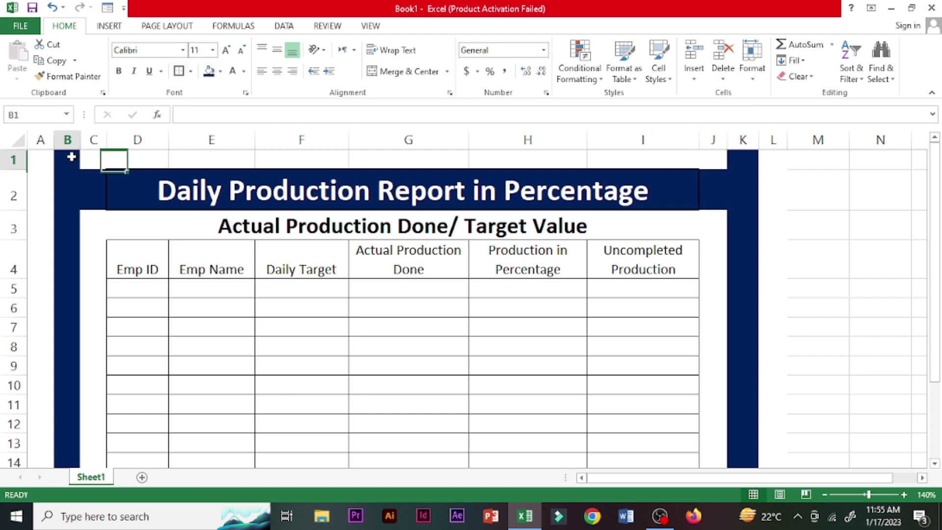
click(220, 73)
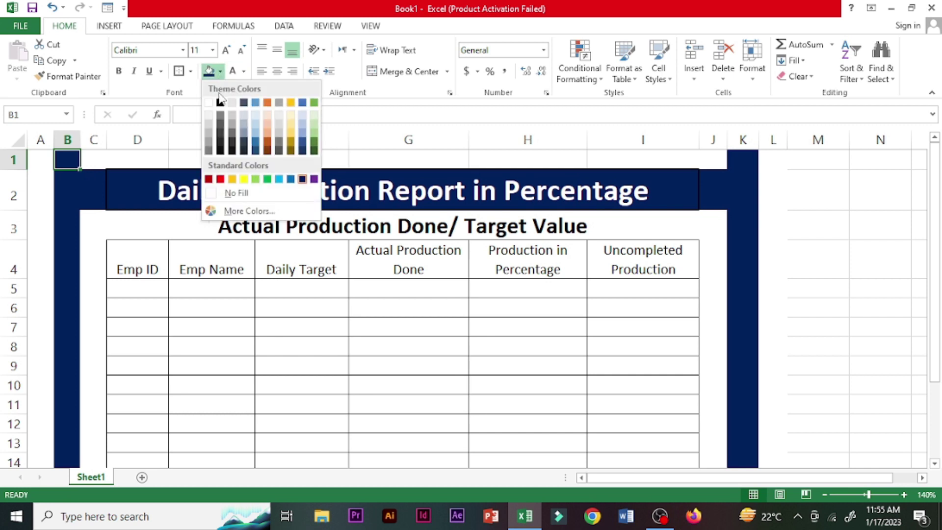
click(39, 168)
mouse_move(38, 158)
mouse_down()
mouse_move(641, 129)
mouse_move(763, 146)
mouse_up()
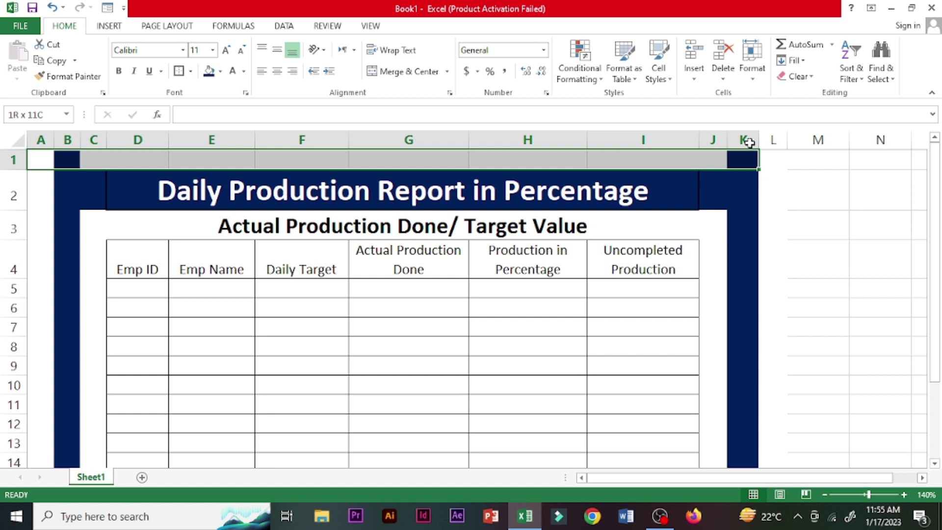
click(220, 71)
click(209, 105)
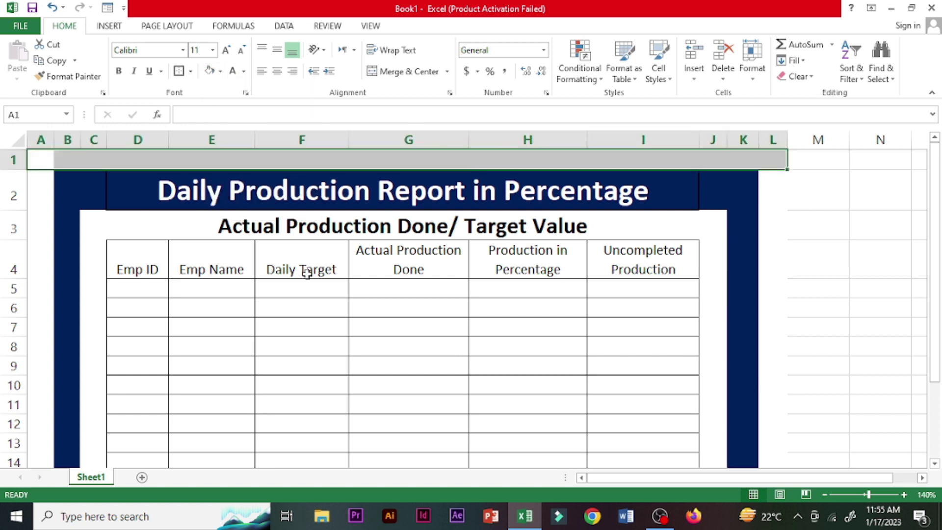
click(360, 306)
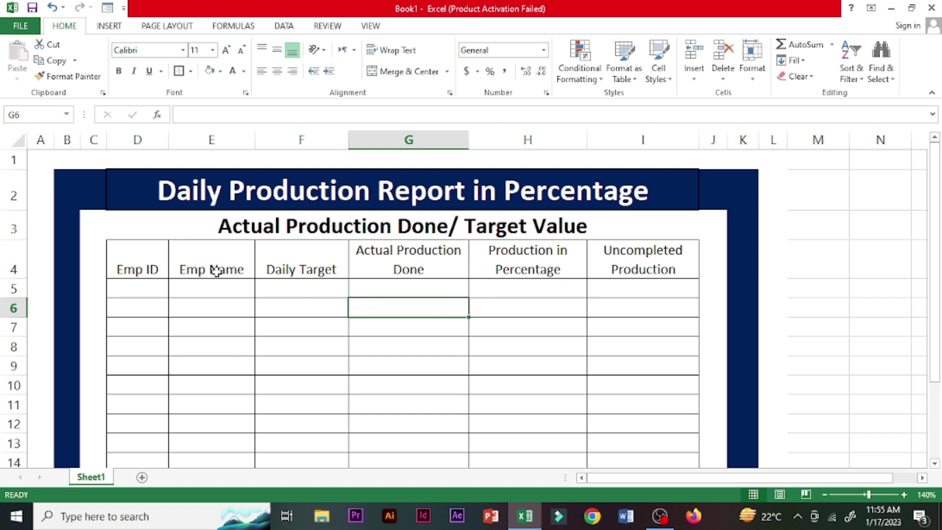
Give the subtitle band D3:I3 a light grey fill and a border.
click(199, 228)
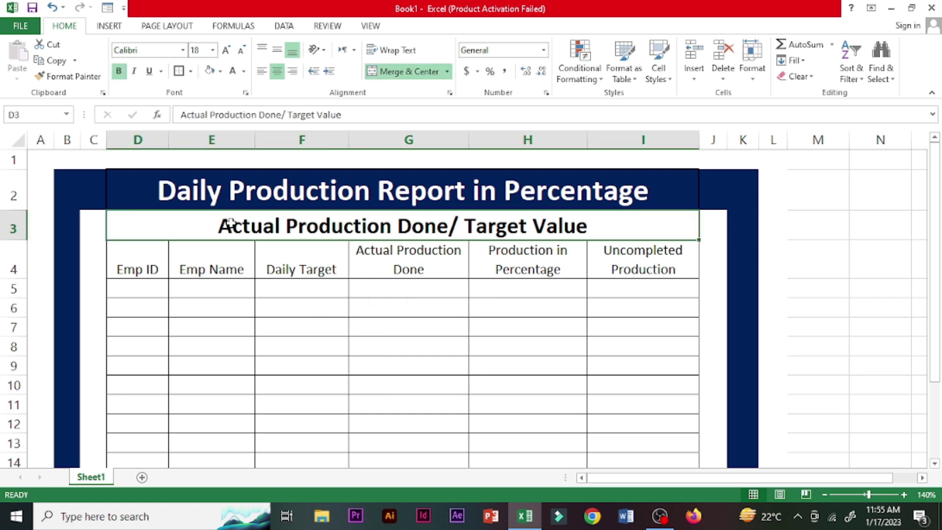
click(220, 71)
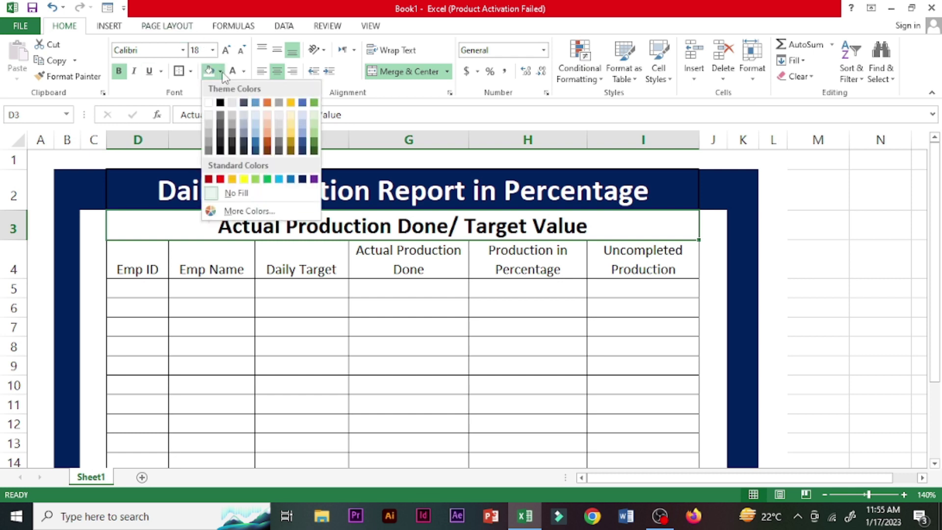
click(209, 129)
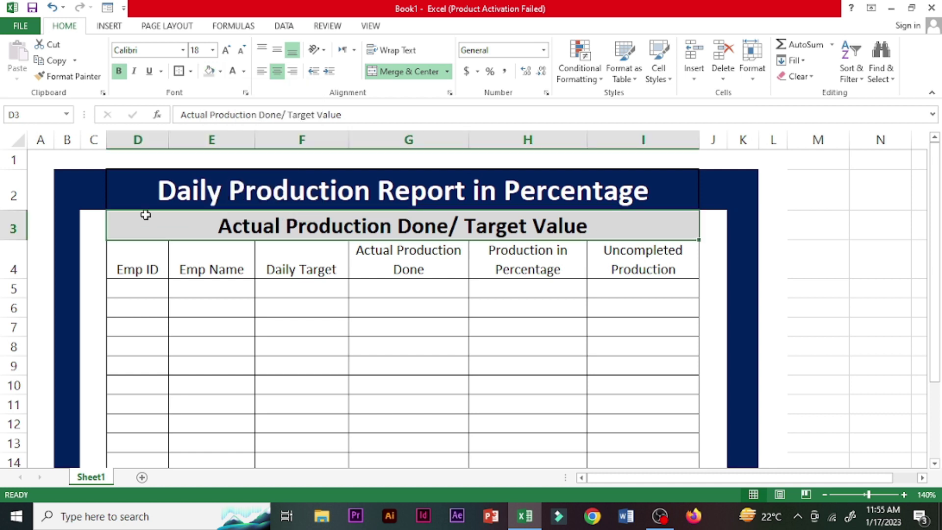
click(179, 71)
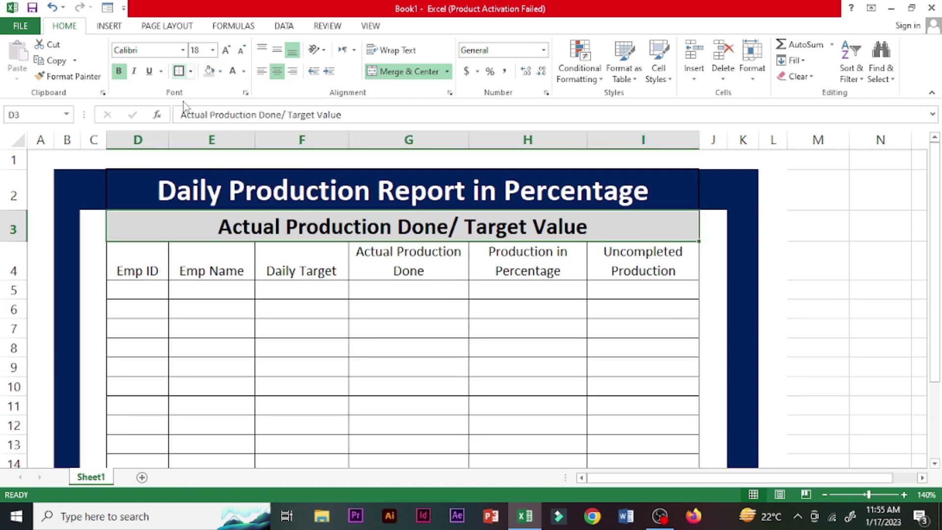
click(148, 261)
Narrow column D to a width of 8.00 to fit the Emp ID values.
mouse_move(148, 261)
mouse_down()
mouse_move(635, 286)
mouse_move(620, 339)
mouse_move(658, 482)
mouse_move(650, 434)
mouse_up()
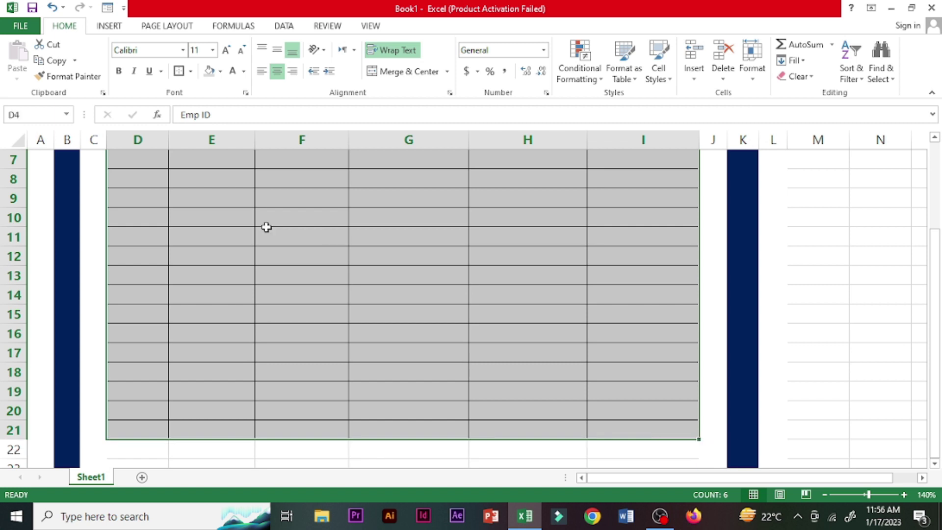
scroll(619, 319, up, 2)
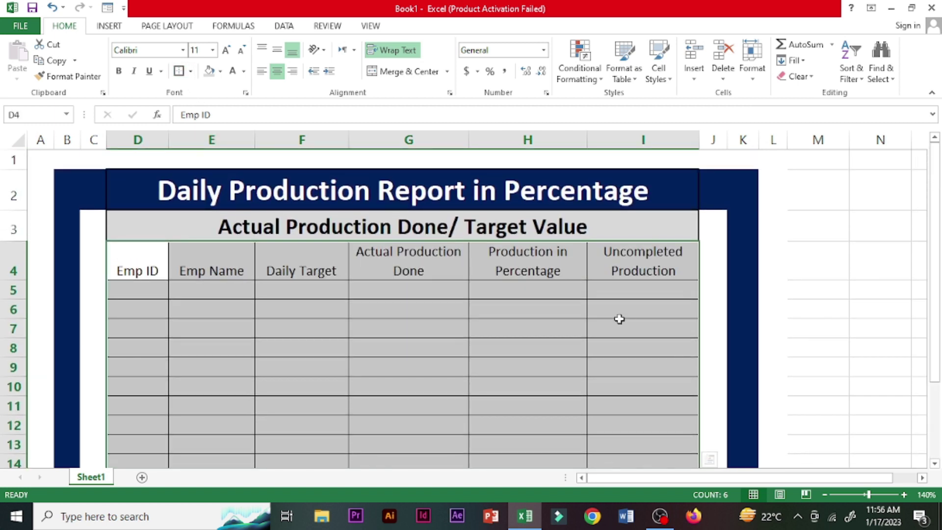
click(511, 329)
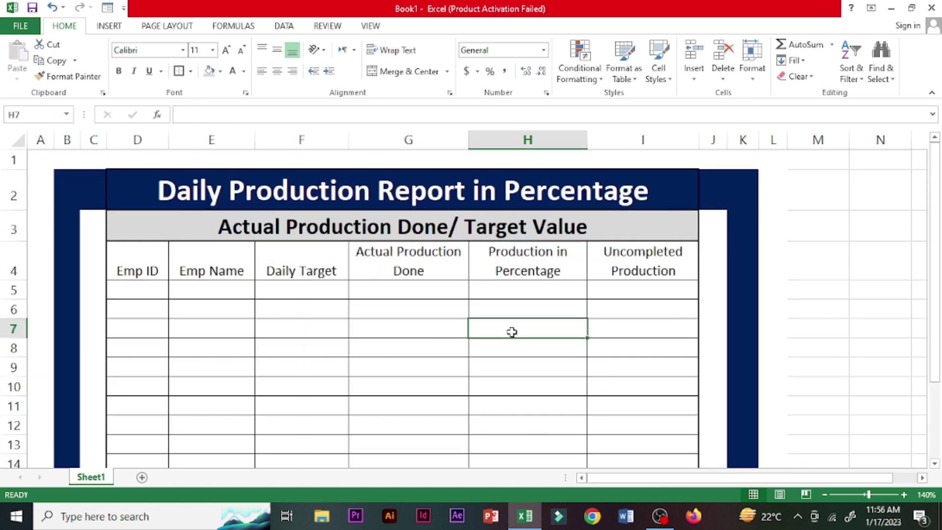
click(134, 260)
click(138, 292)
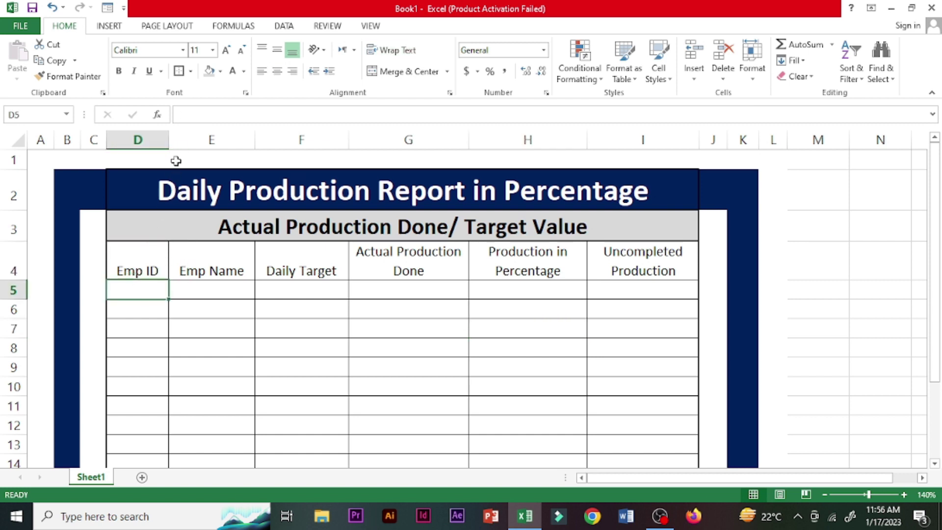
drag(168, 144, 158, 143)
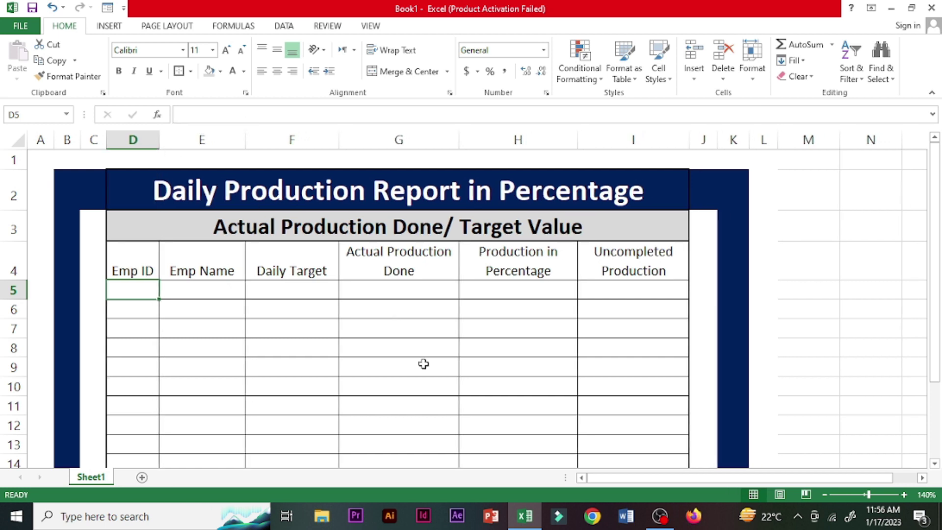
Enter 1234 in D5 and fill it down as a series counting up by one.
click(653, 523)
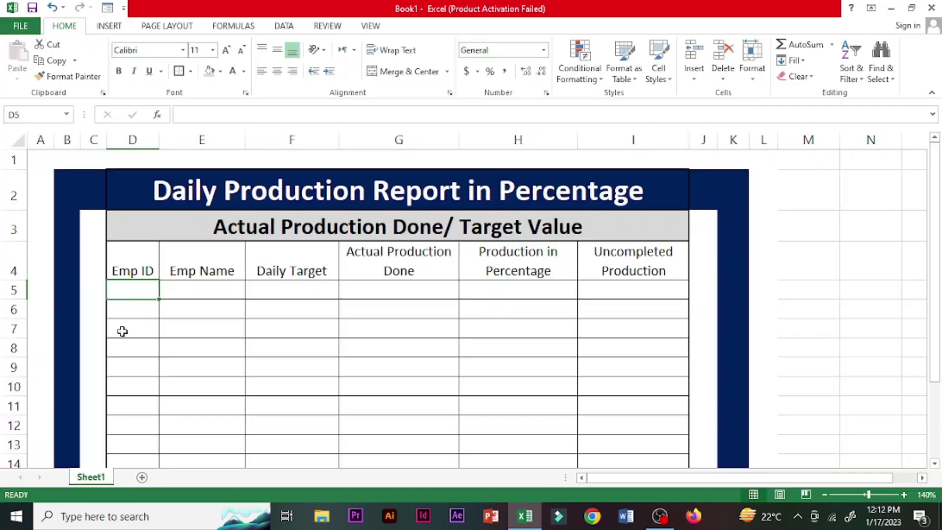
text(1234)
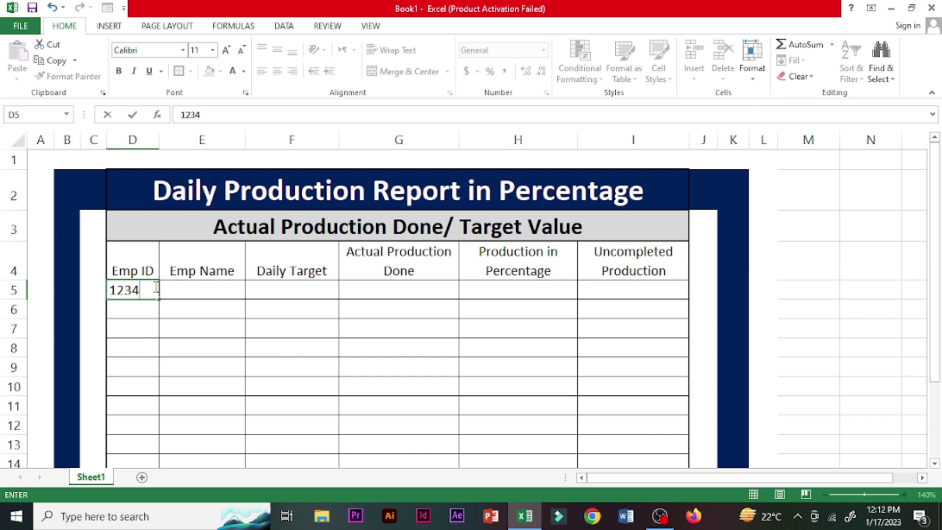
drag(185, 335, 147, 290)
click(149, 290)
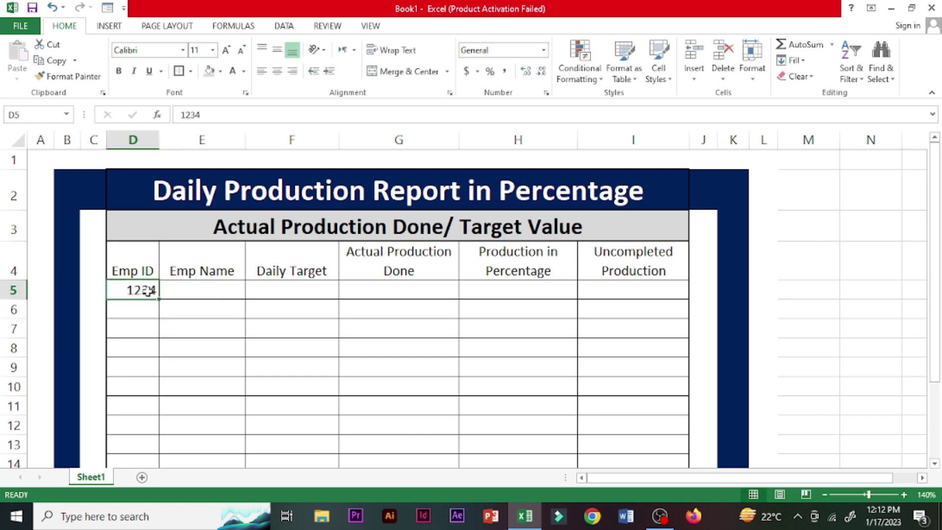
drag(159, 298, 158, 422)
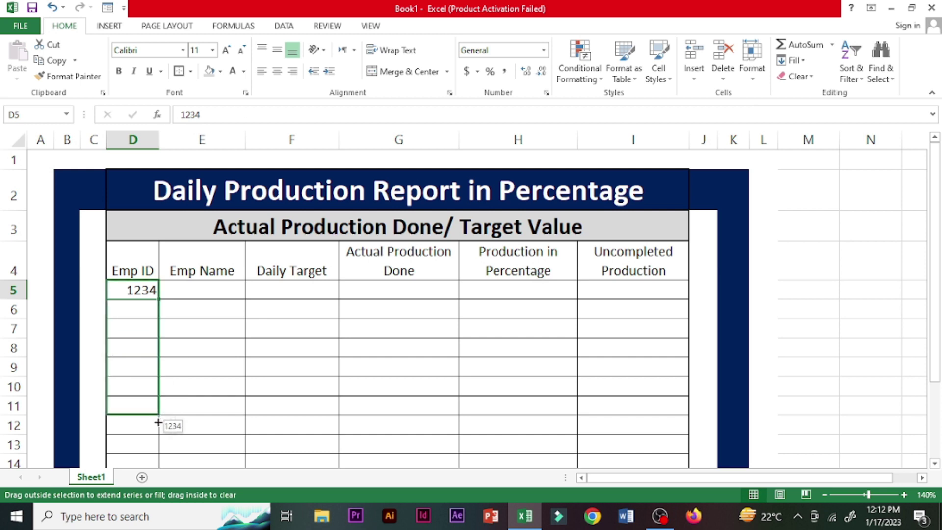
drag(158, 423, 156, 459)
click(169, 451)
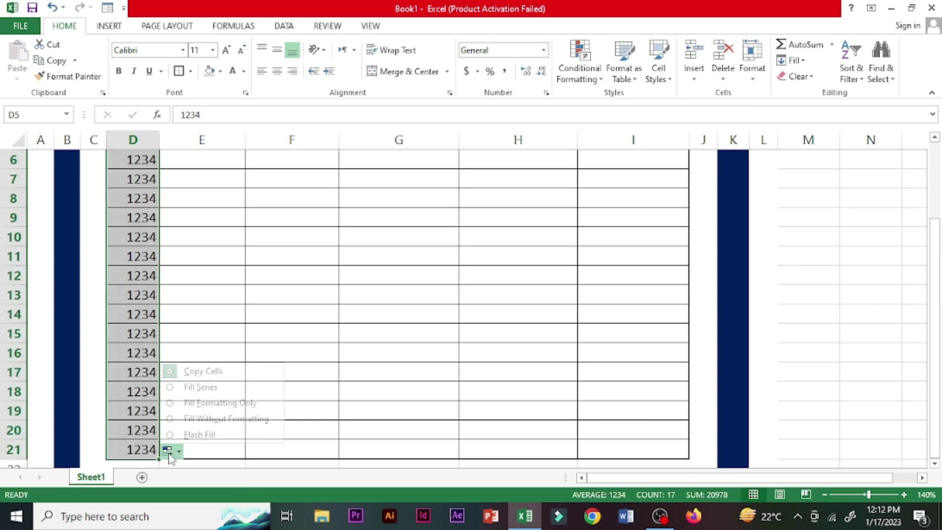
click(208, 387)
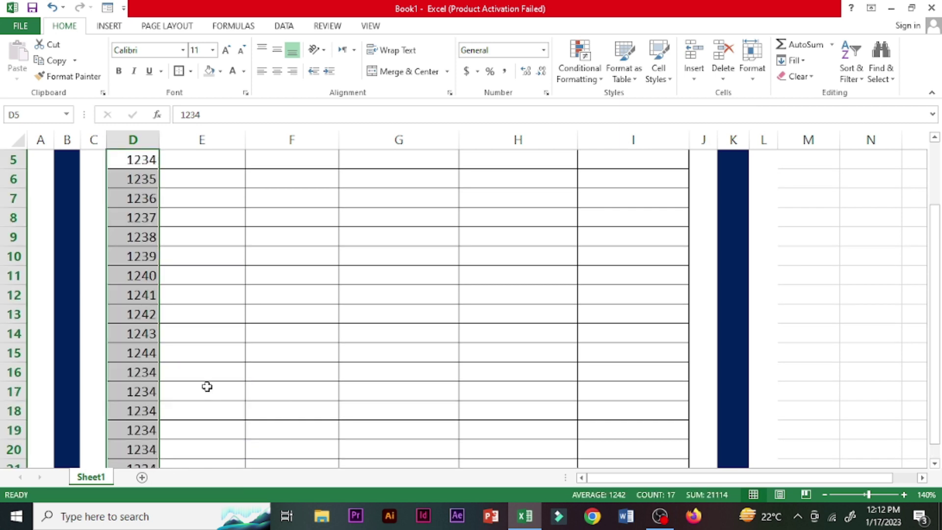
click(229, 238)
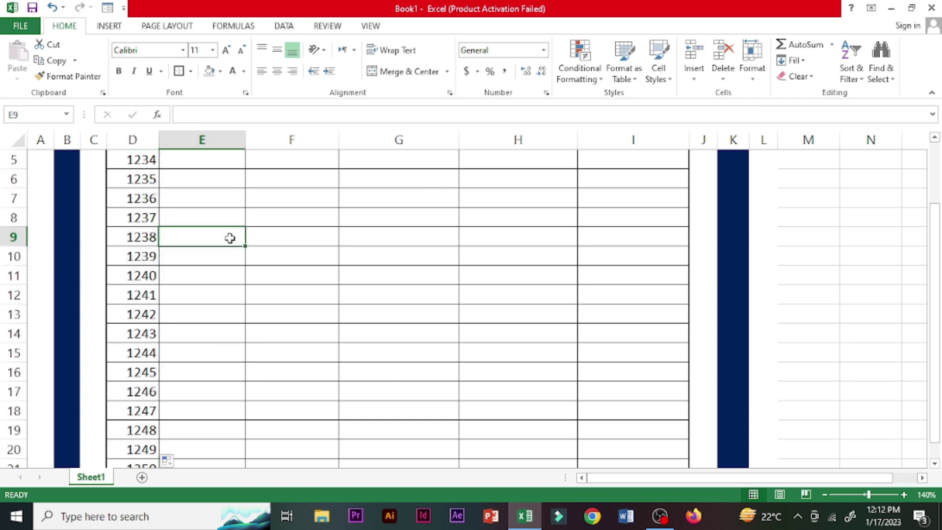
key(Up)
key(Up)
key(Up)
key(Up)
key(Up)
click(230, 235)
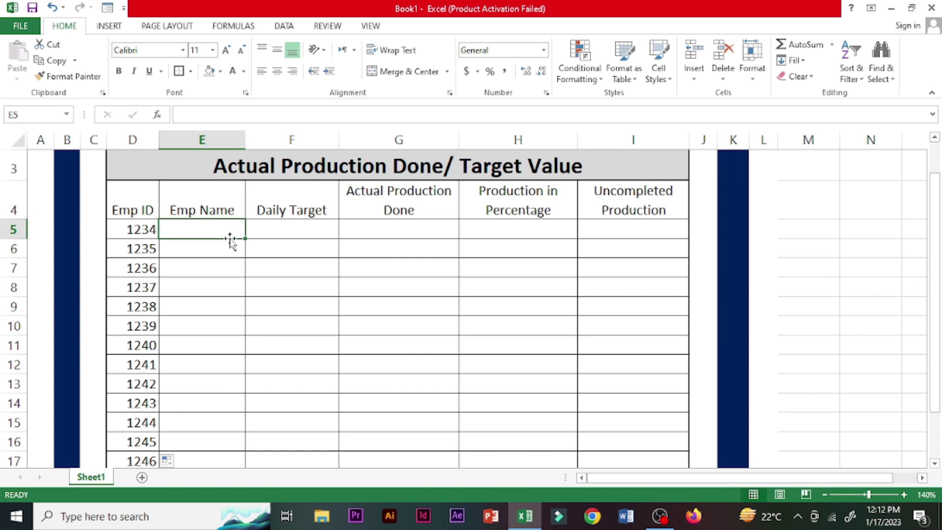
Enter the first eleven employee names down column E, E5 through E15.
text(Ali)
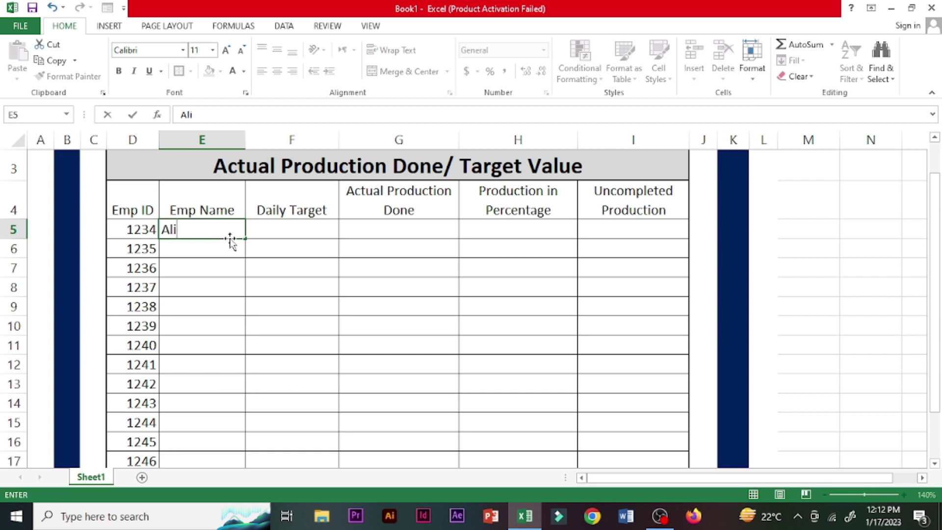
key(Return)
text(Bilal)
key(Return)
text(Zeeshan)
key(Return)
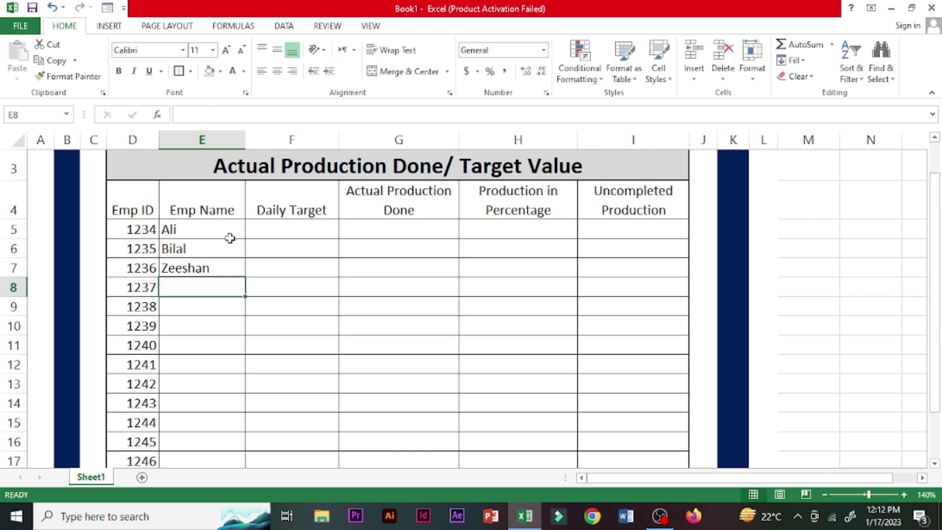
text(Saad)
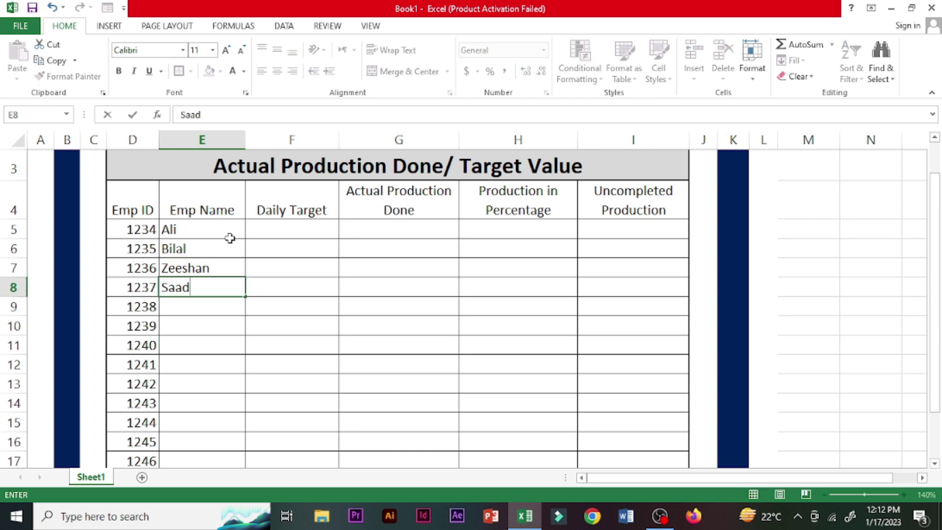
key(Return)
text(Asad)
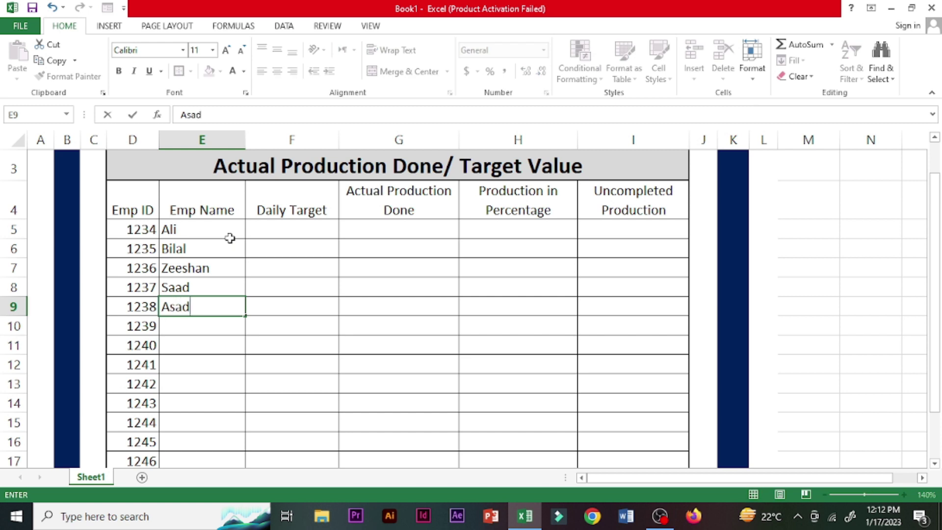
key(Return)
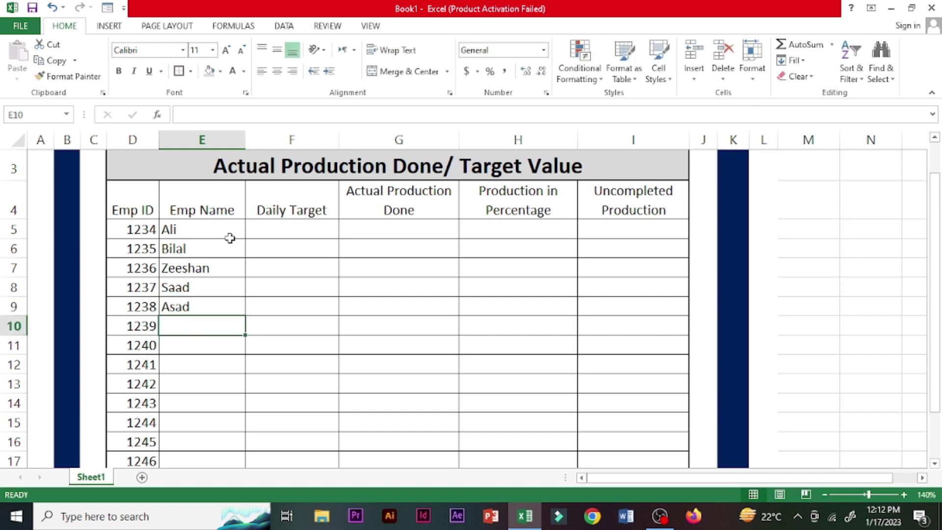
text(Salman)
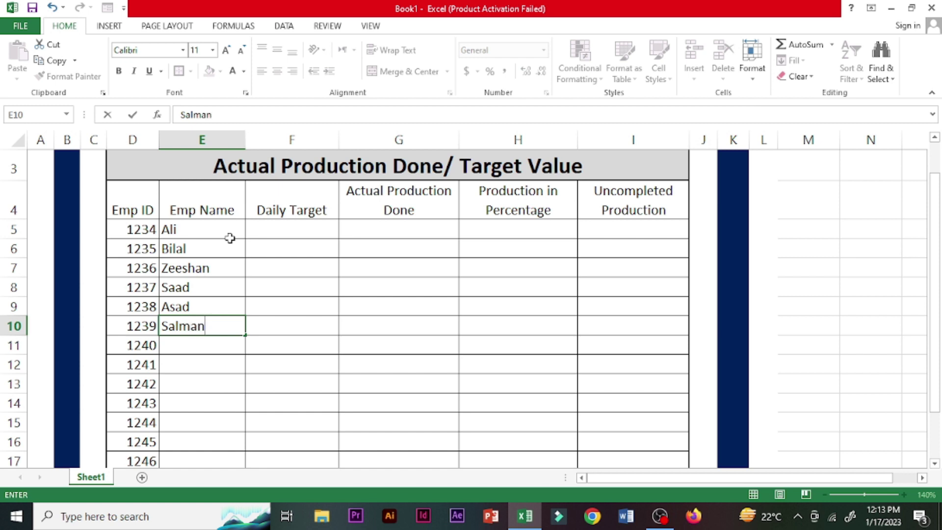
key(Return)
text(Hadi)
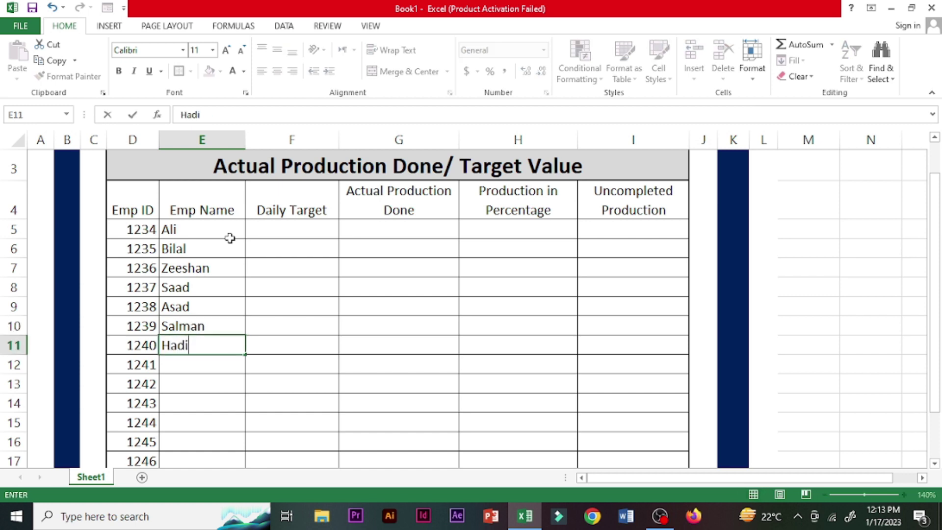
key(Return)
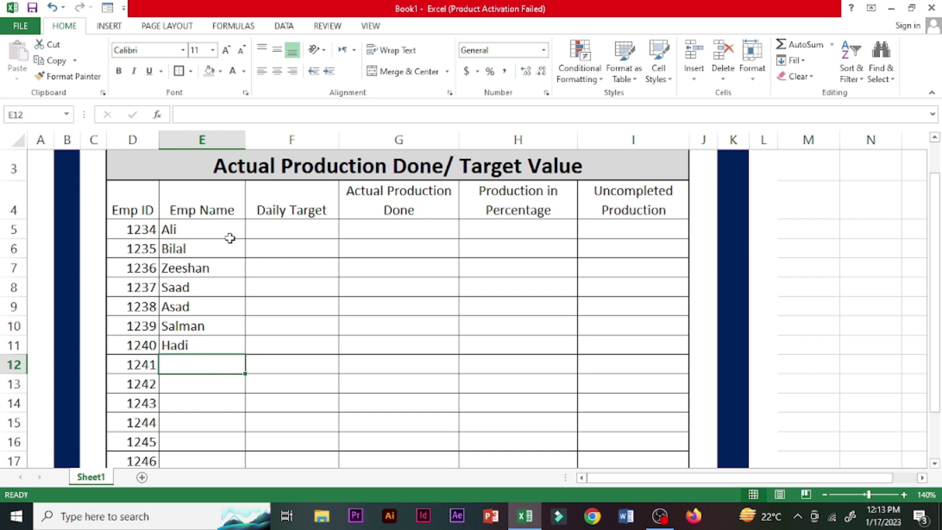
text(Danish)
key(Return)
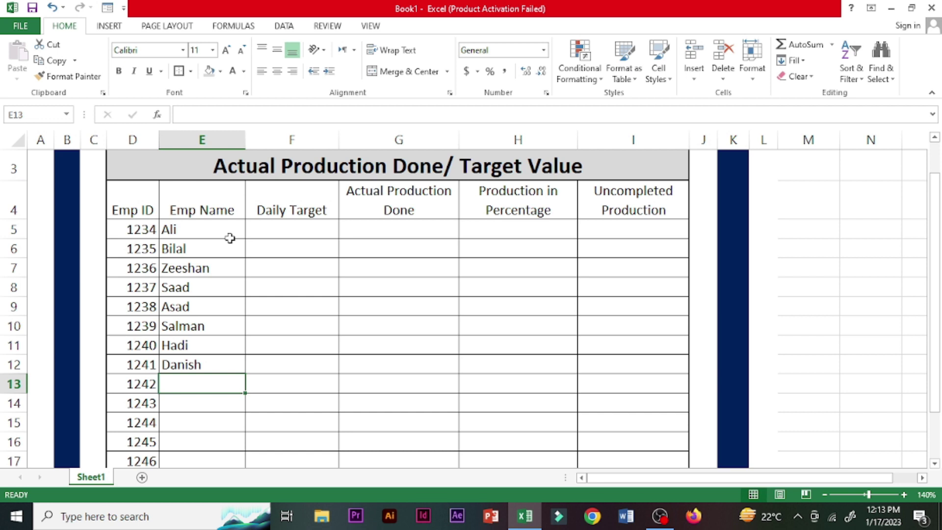
text(Asif)
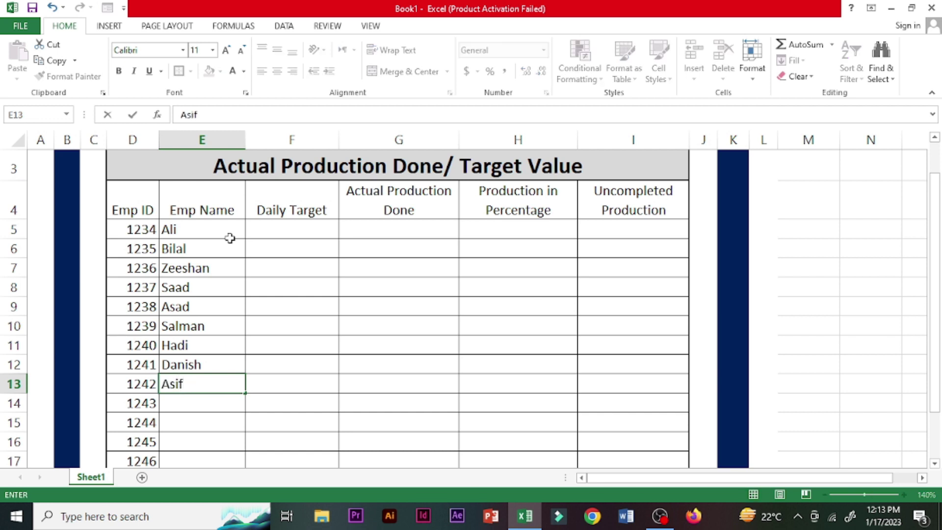
key(Return)
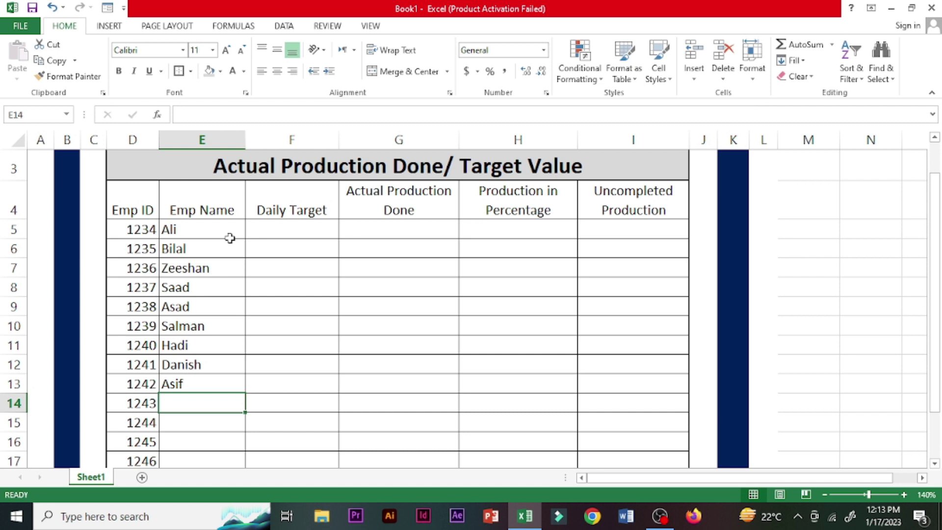
text(Ahmad)
key(Return)
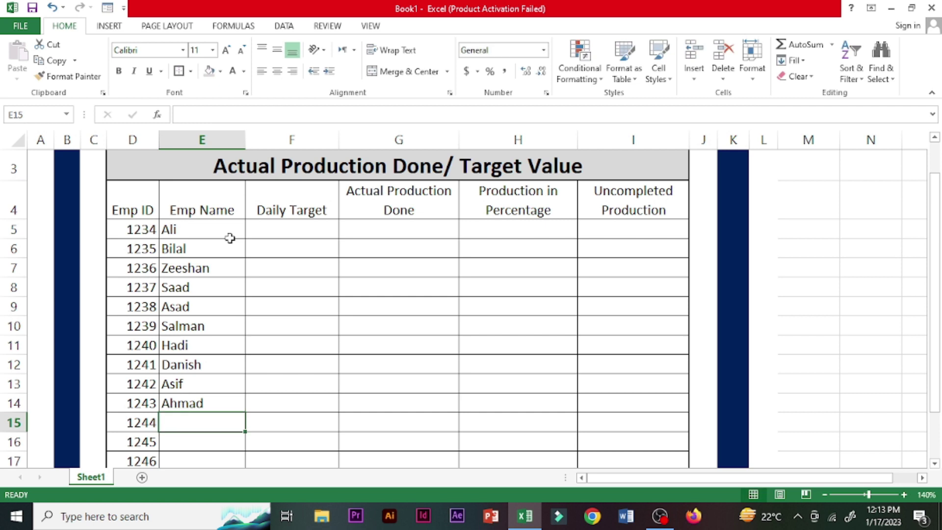
text(Javaid)
key(Return)
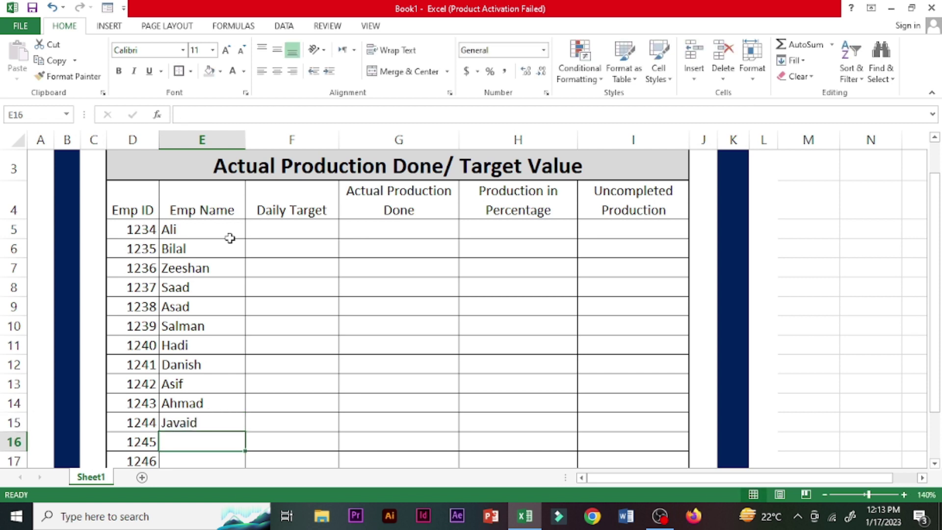
Enter the remaining six employee names in E16:E21, correcting a misspelling along the way.
drag(934, 274, 934, 305)
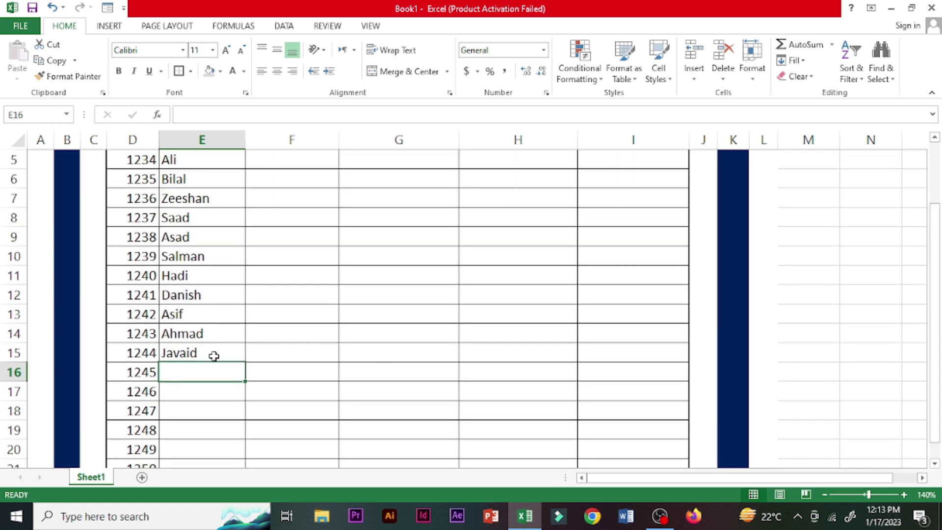
text(Saleem)
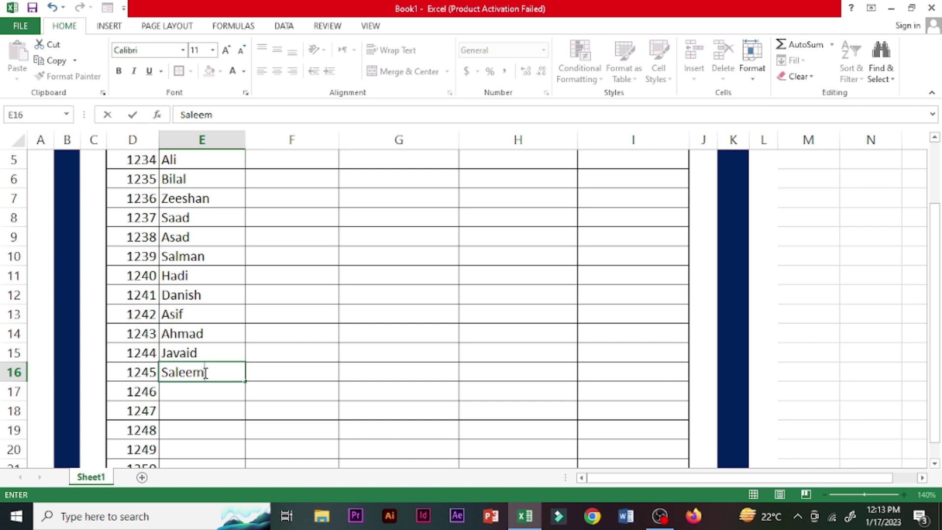
key(Return)
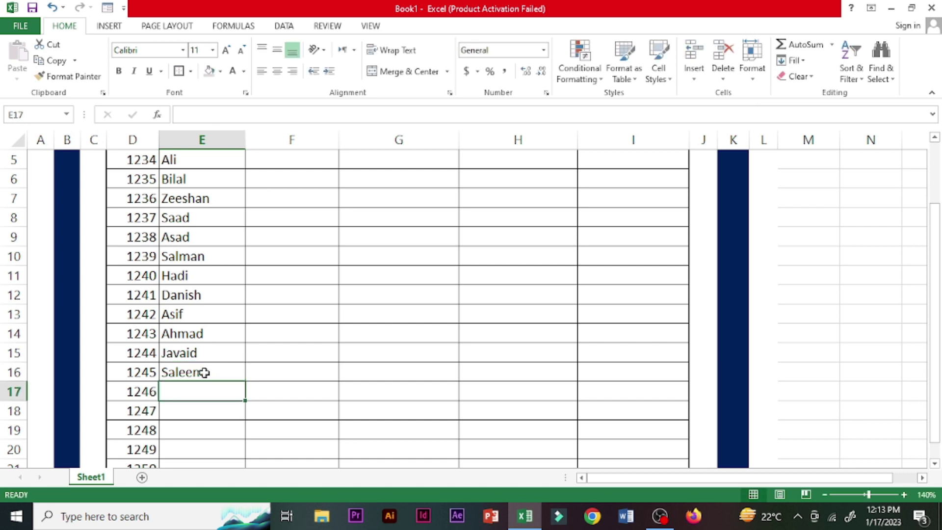
text(Sajid)
key(Return)
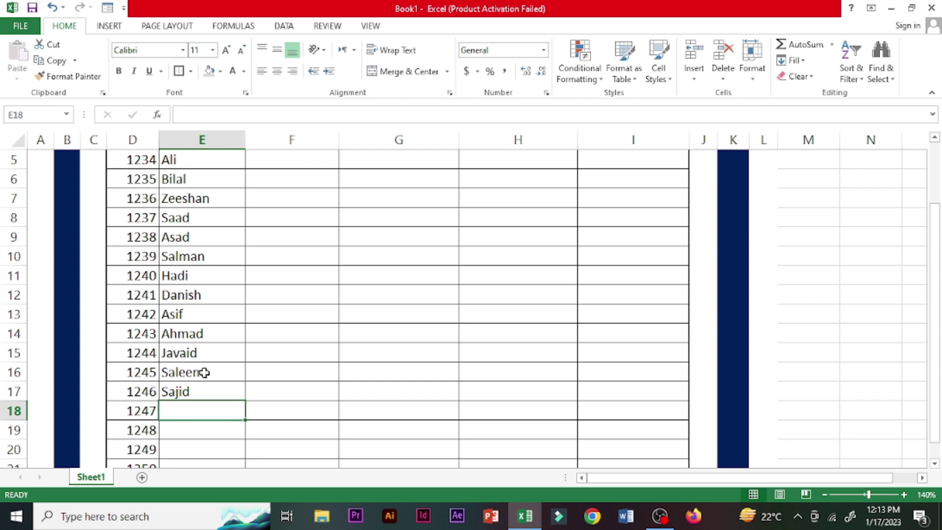
text(Faiz)
key(Return)
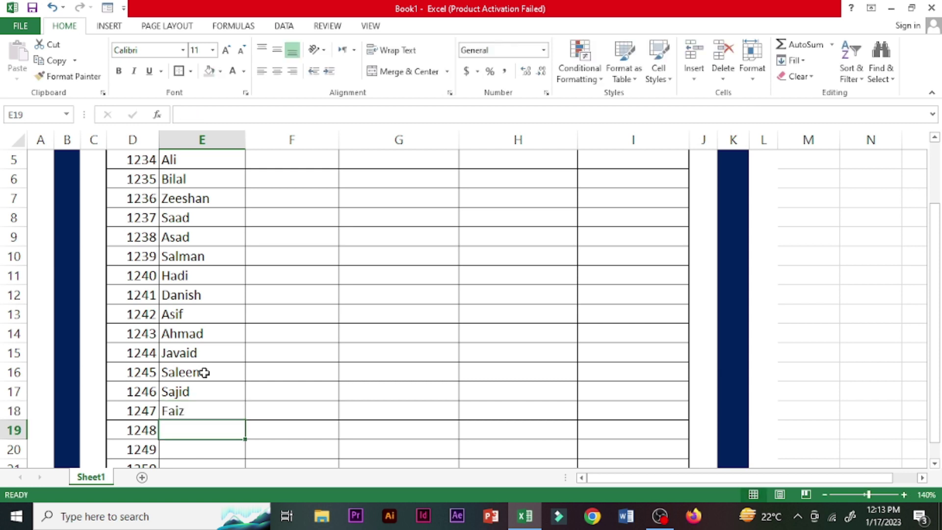
text(Faizan)
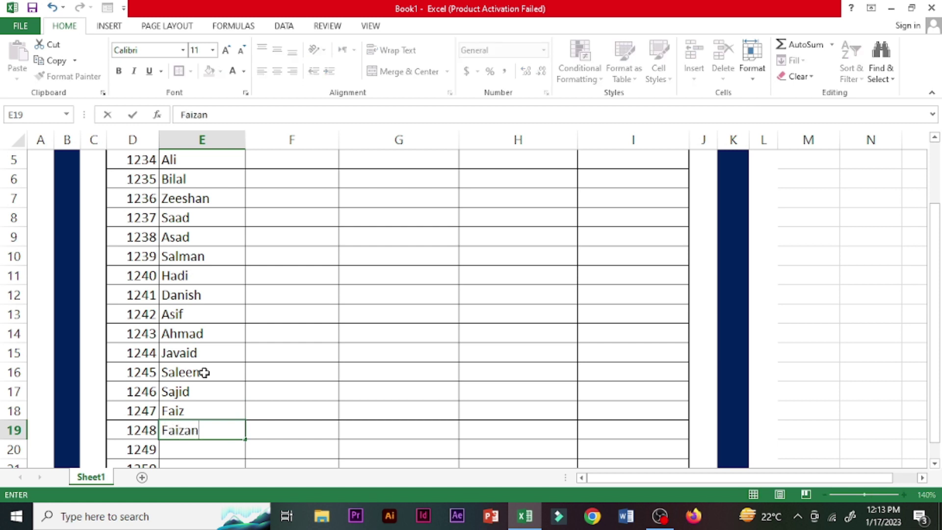
key(Return)
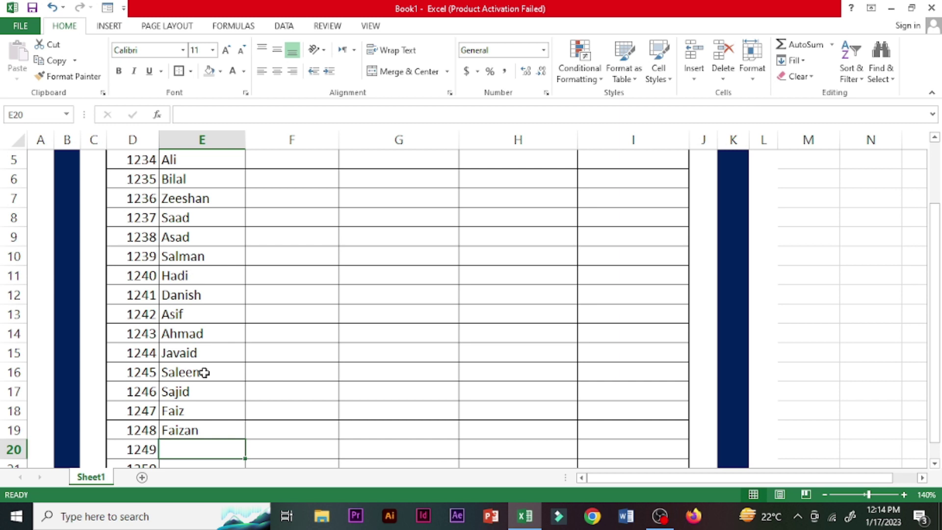
text(t)
key(BackSpace)
text(Talah)
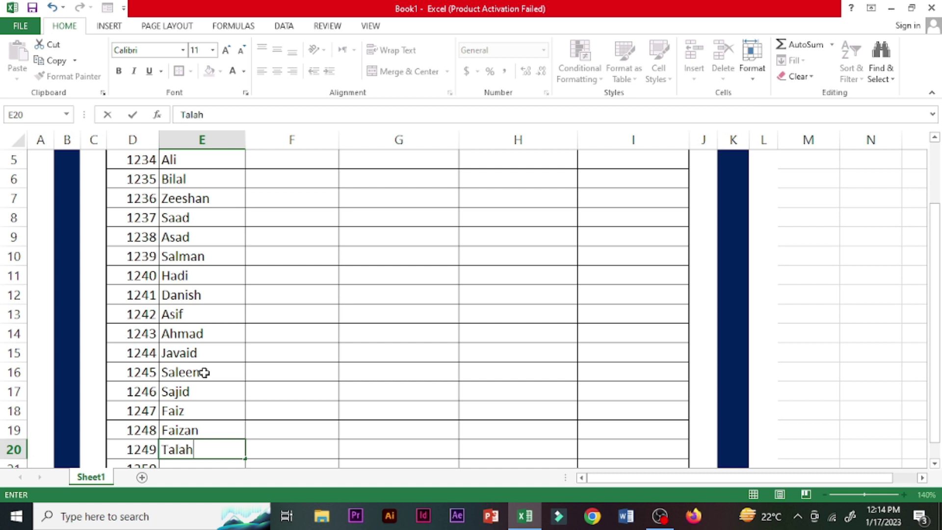
key(BackSpace)
key(BackSpace)
text(ha)
key(Return)
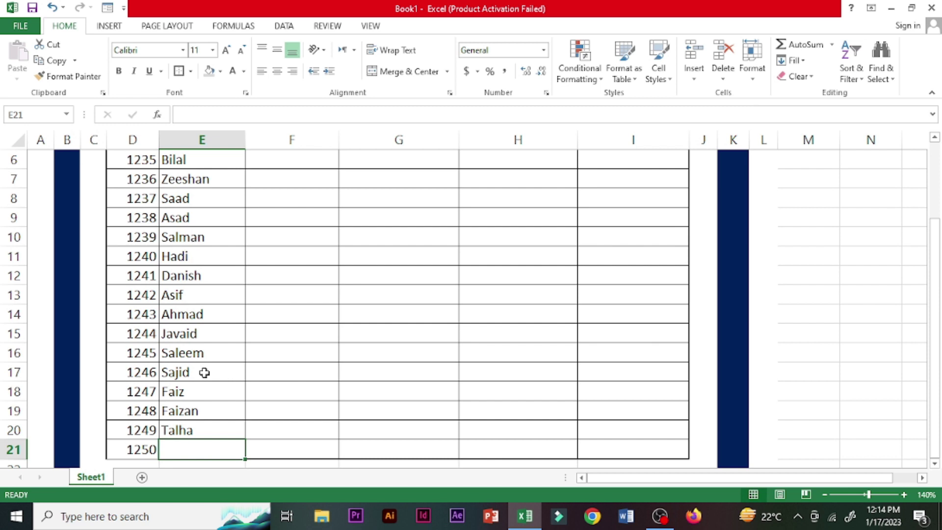
text(No)
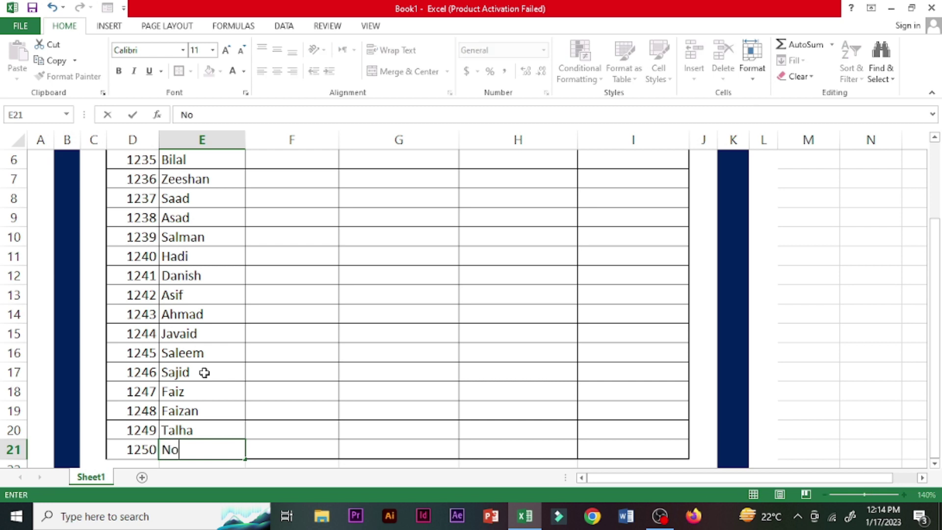
text(man)
key(Return)
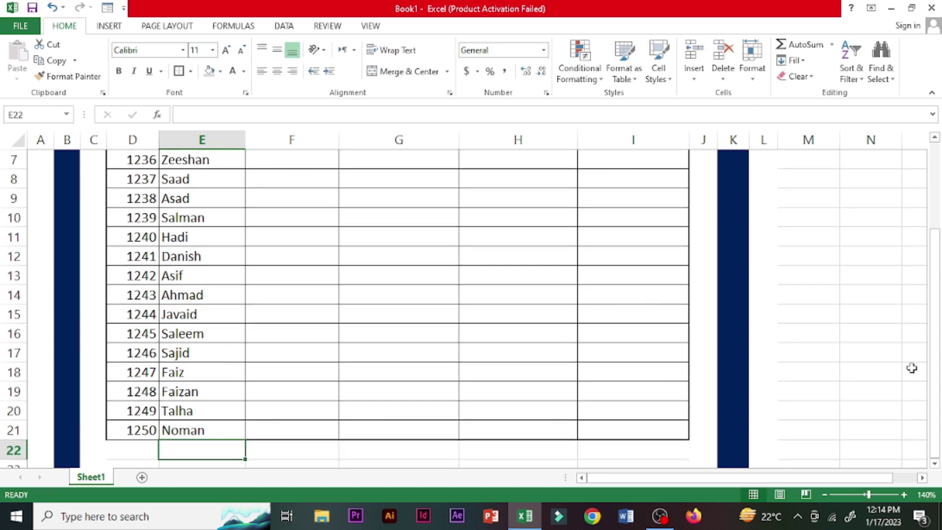
Enter a Daily Target of 1000 in F5 and copy it down the column.
drag(934, 363, 935, 336)
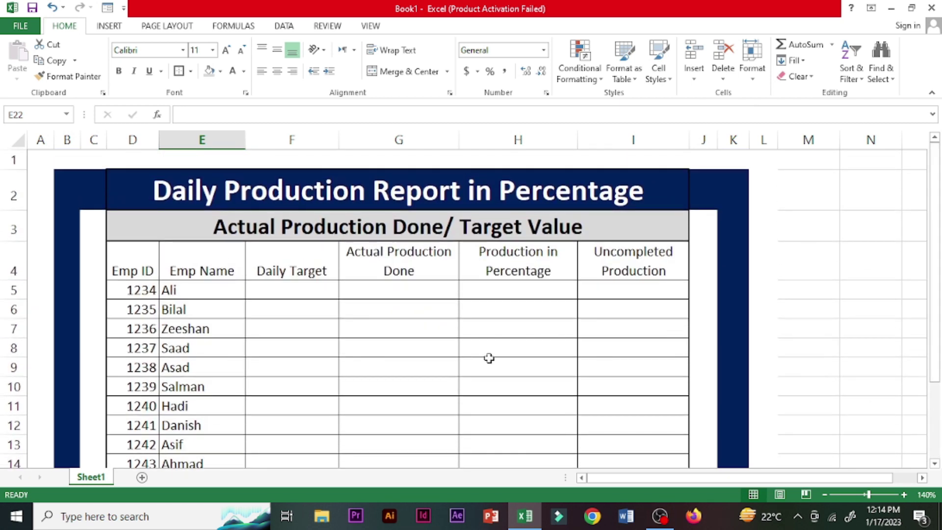
click(314, 286)
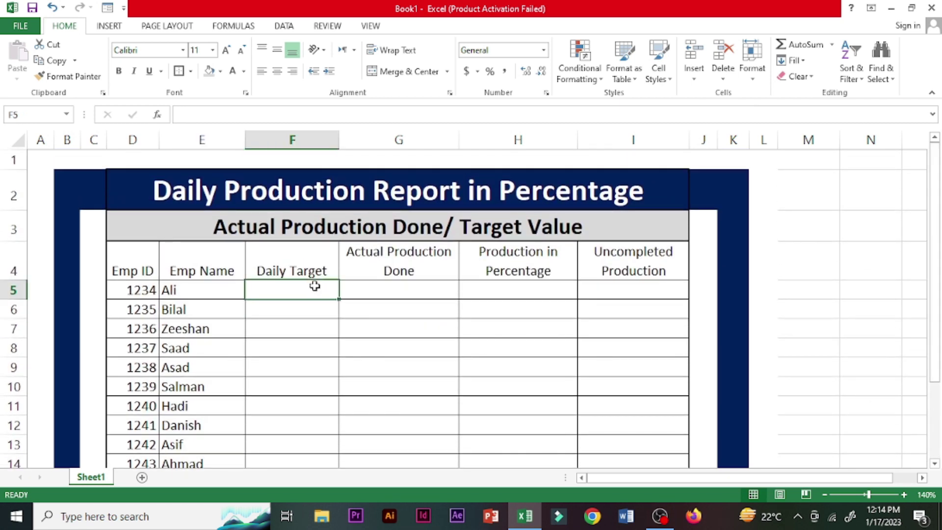
text(1000)
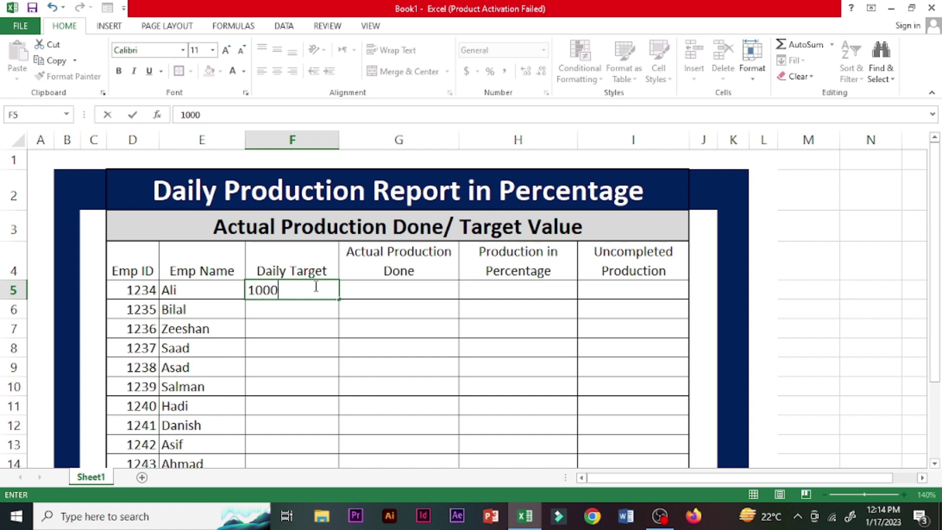
click(316, 310)
click(325, 284)
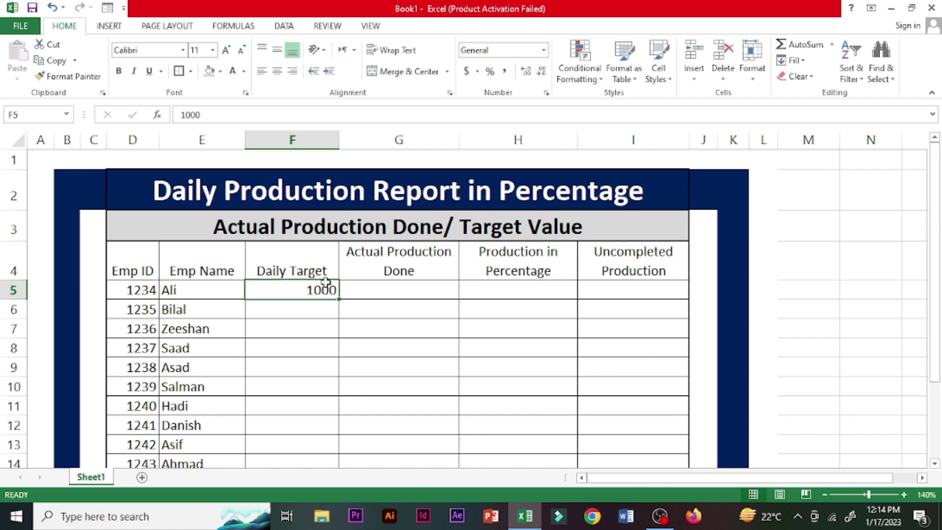
mouse_move(340, 301)
mouse_down()
mouse_move(340, 494)
mouse_move(330, 463)
mouse_up()
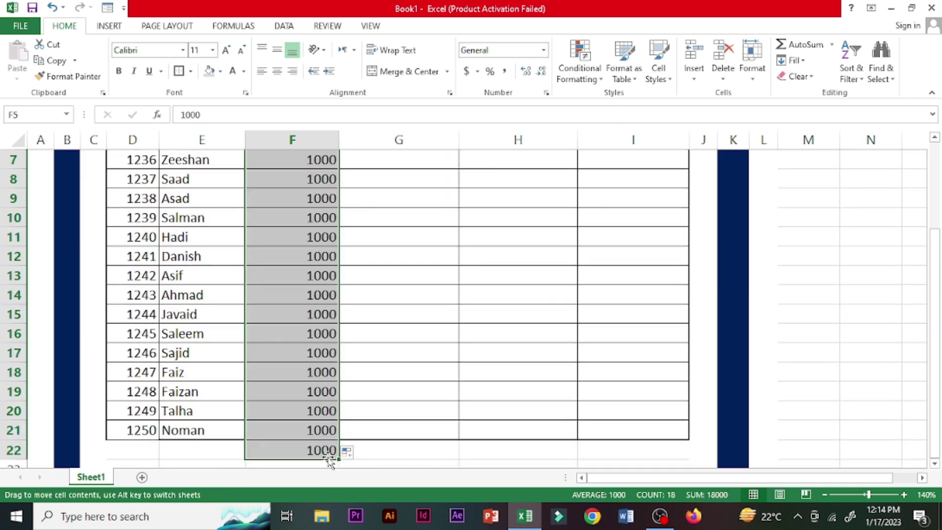
Undo the overfill below the table and refill 1000 exactly down to F21.
click(321, 447)
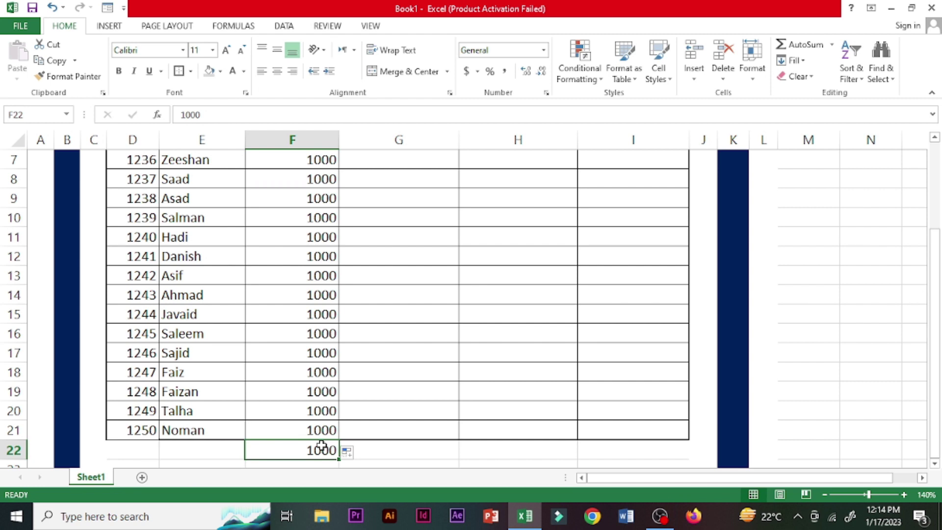
key(Delete)
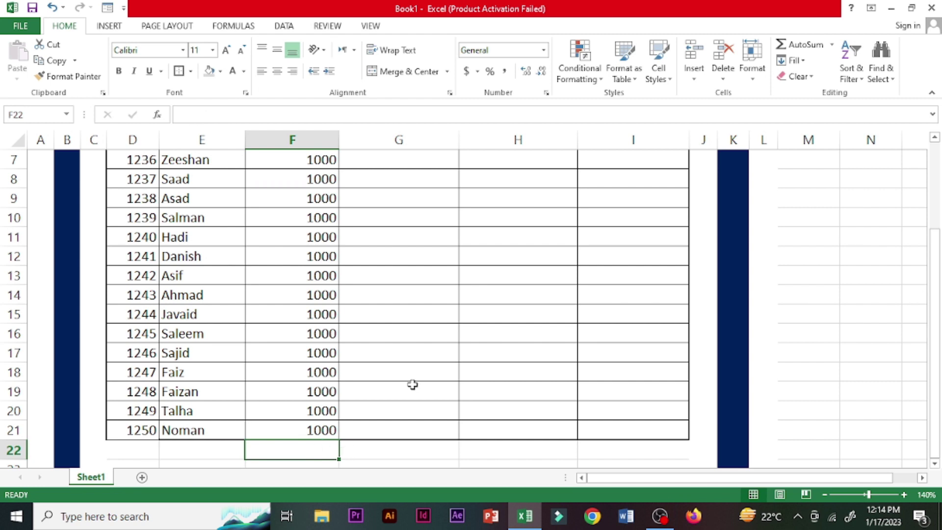
click(412, 385)
key(ctrl+z)
key(ctrl+z)
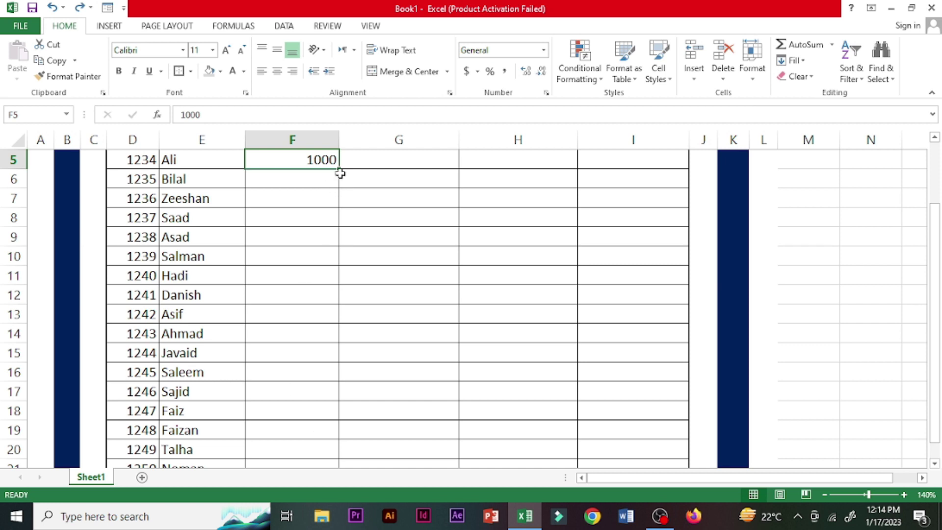
drag(341, 169, 341, 467)
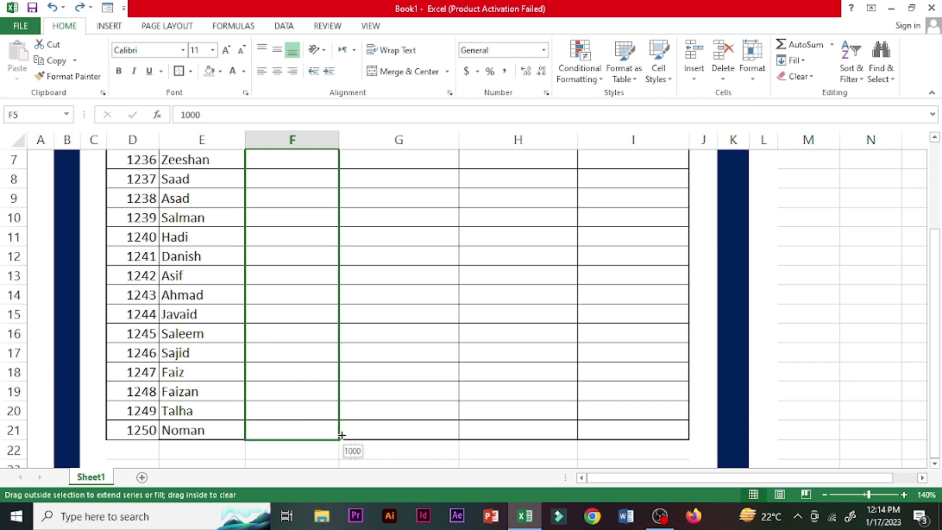
drag(340, 467, 338, 421)
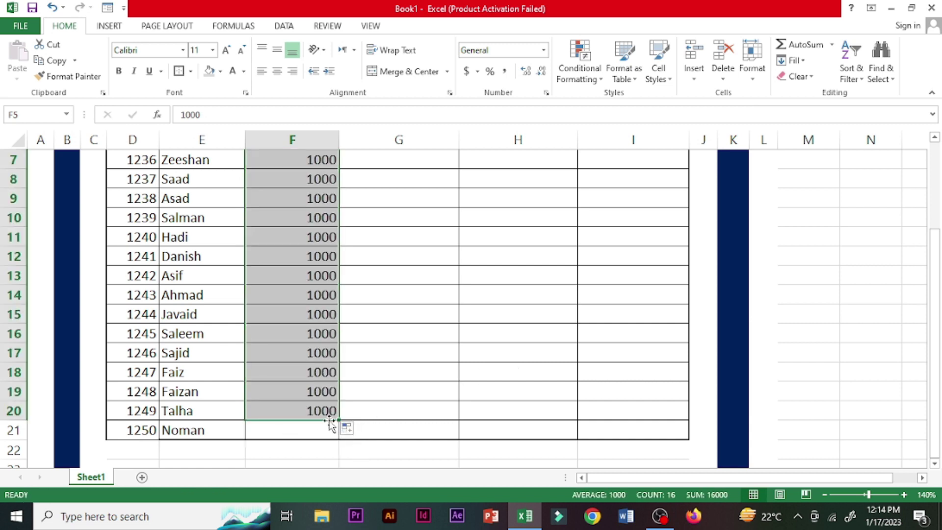
click(325, 410)
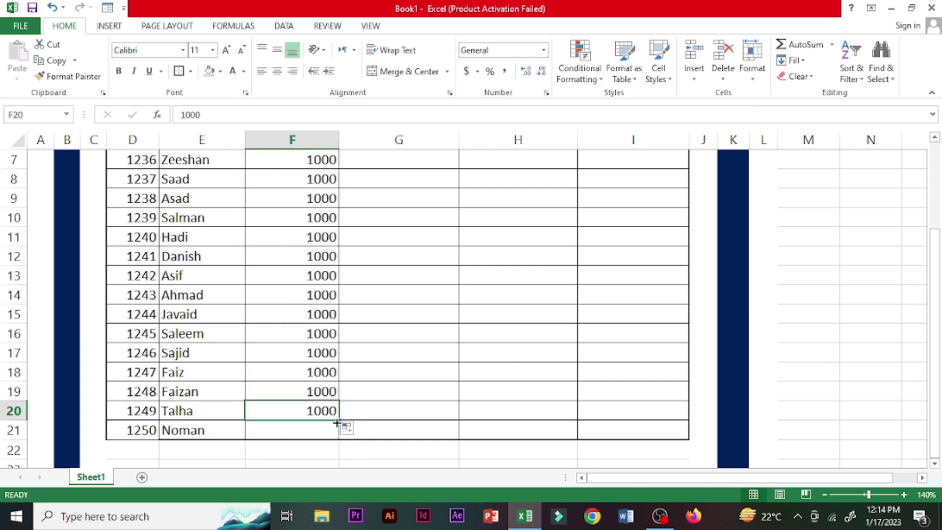
drag(339, 420, 341, 434)
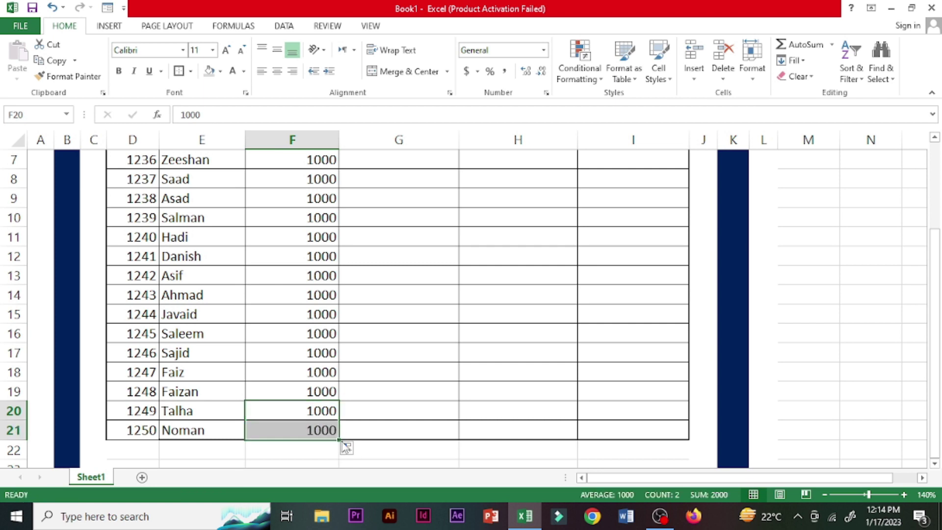
click(403, 354)
key(Up)
key(Up)
key(Up)
key(Up)
key(Up)
key(Up)
key(Up)
key(Up)
key(Up)
key(Up)
key(Up)
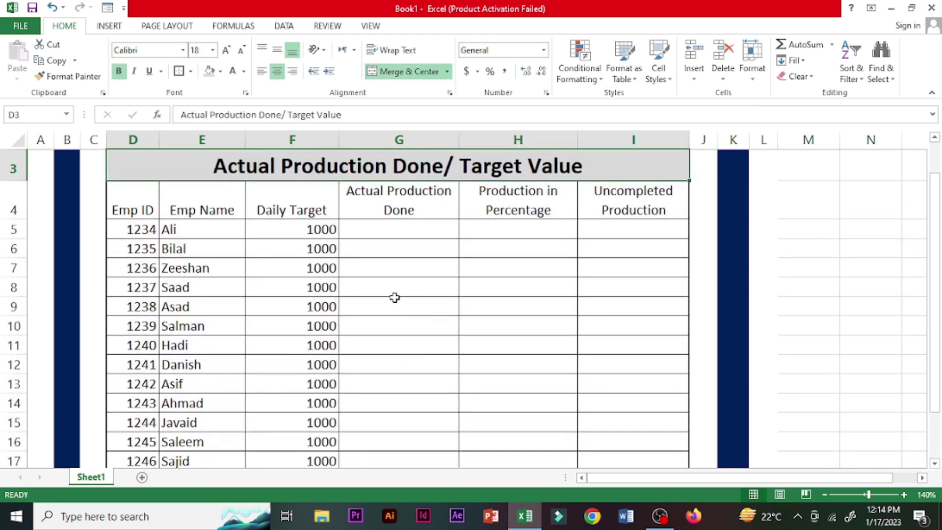
Enter actual production 580, 550, 850, 600 and 100 in G5 through G9.
click(403, 229)
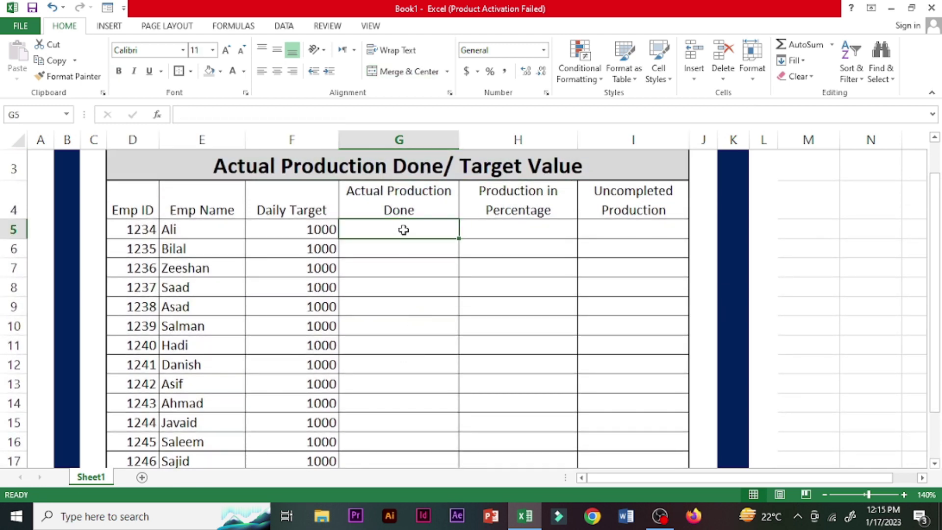
text(580)
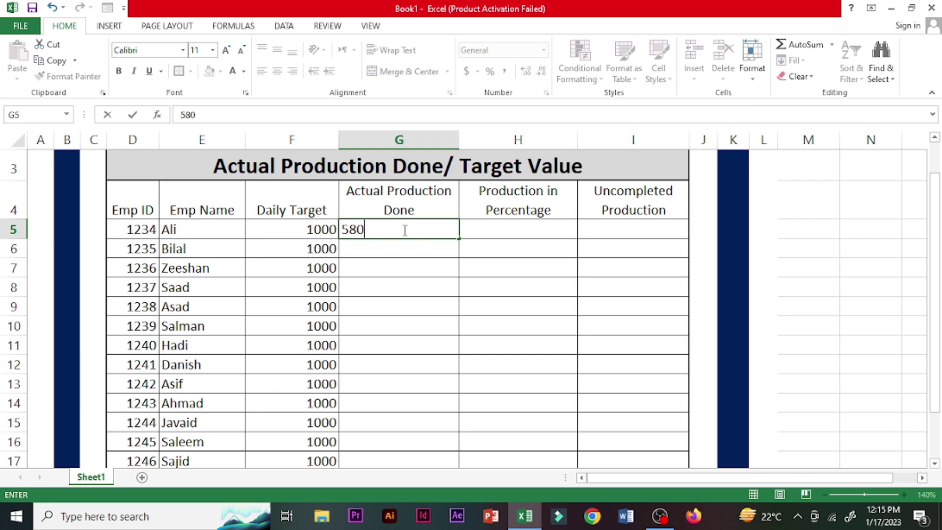
key(Return)
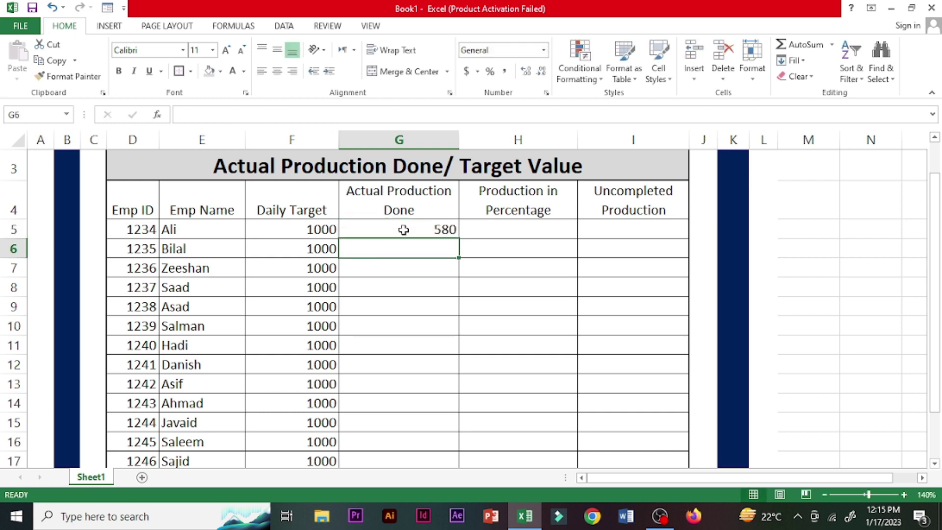
text(550)
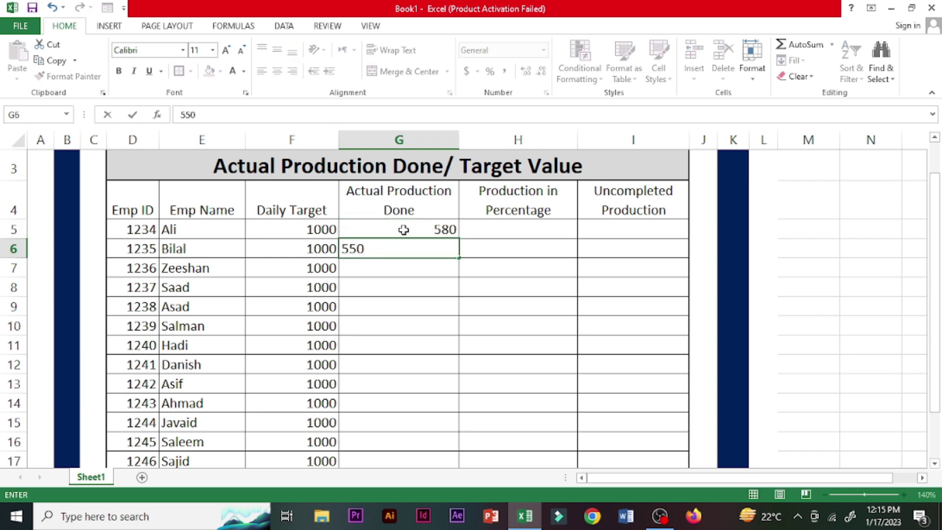
key(Return)
text(8)
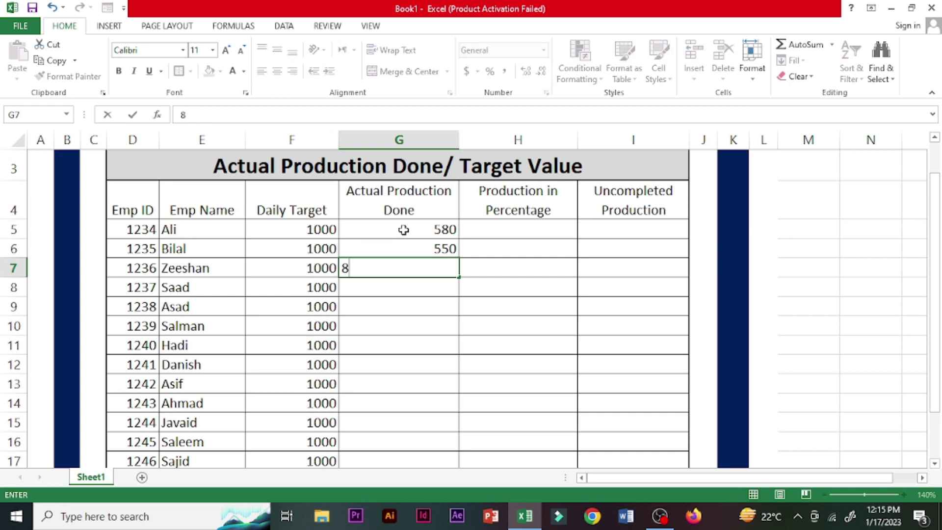
text(500)
key(BackSpace)
key(Return)
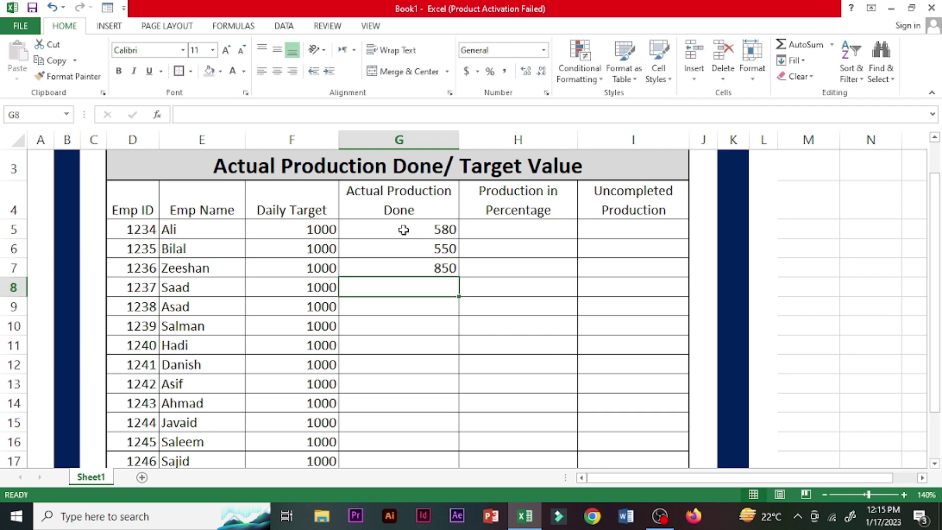
text(600)
key(Return)
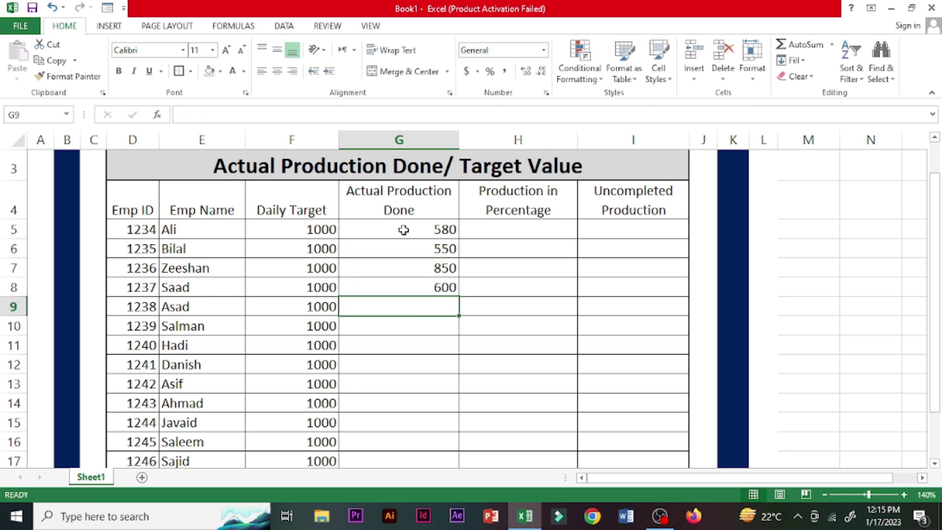
text(100)
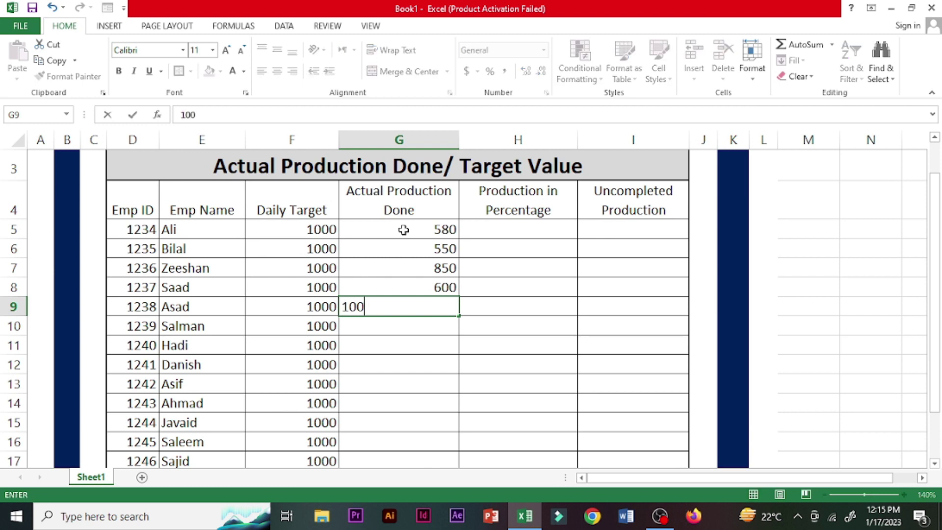
key(Return)
Enter actual production 250, 158, 660, 300, 430 and 450 in G10 through G15.
text(250)
key(Return)
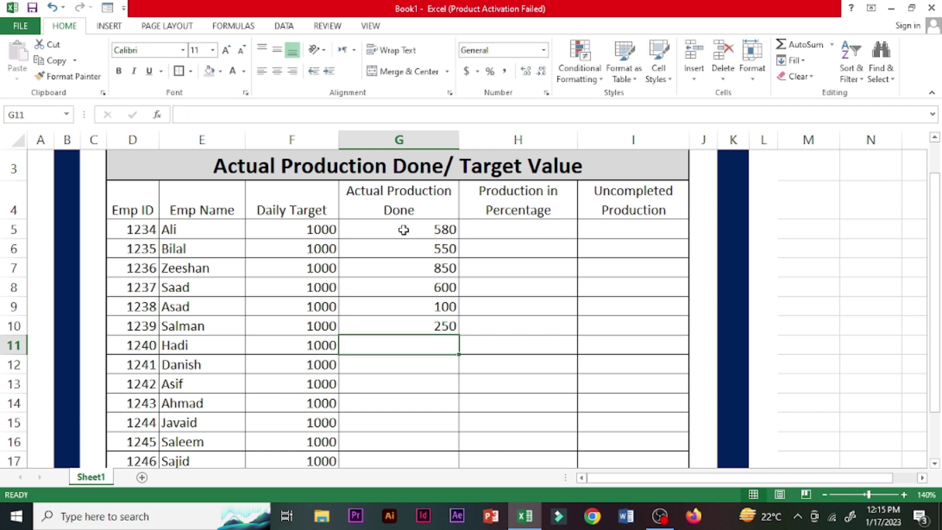
text(15)
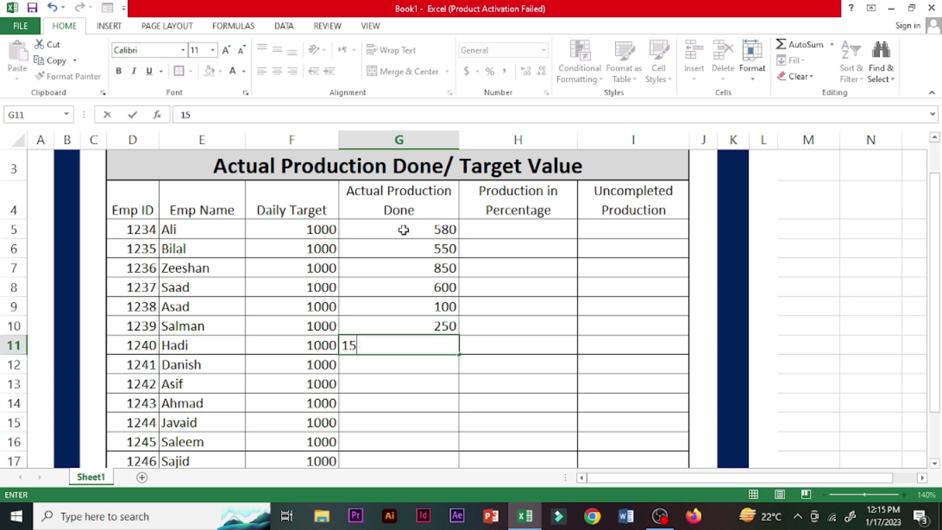
text(8)
key(Return)
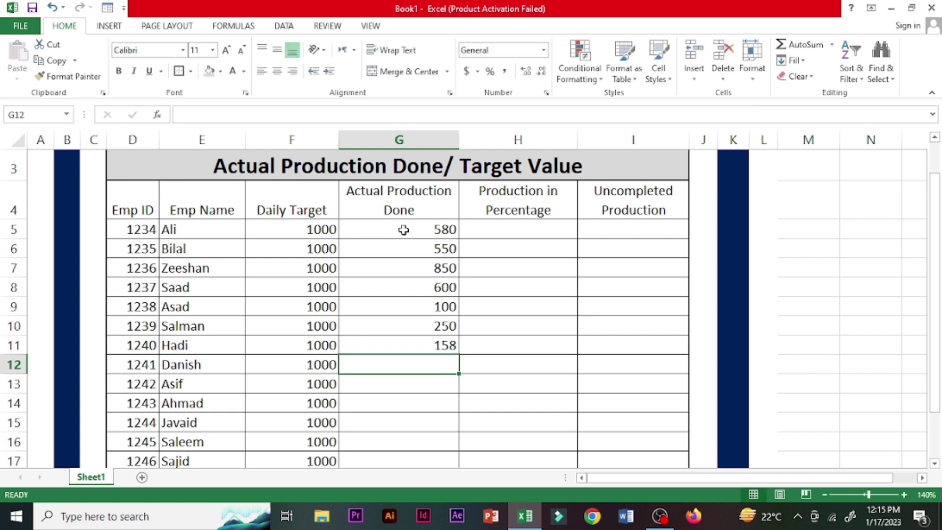
text(660)
key(Return)
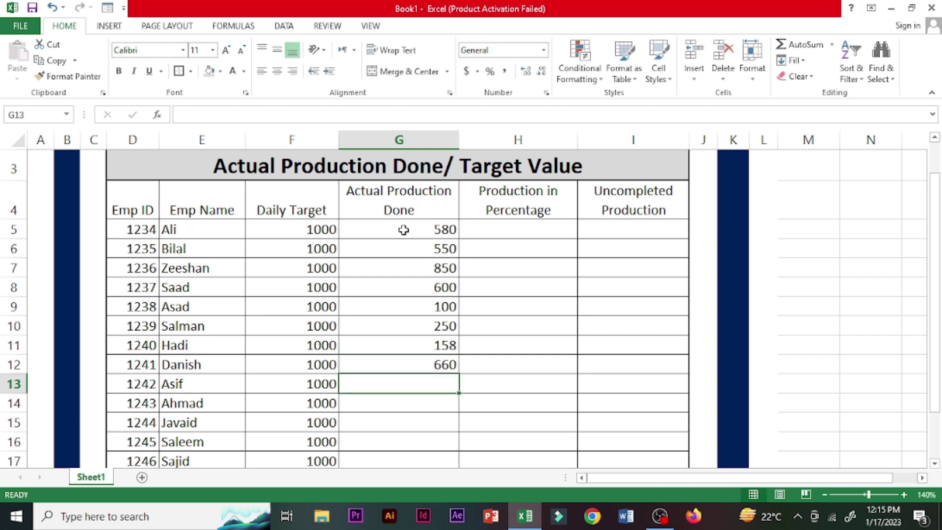
text(300)
key(Return)
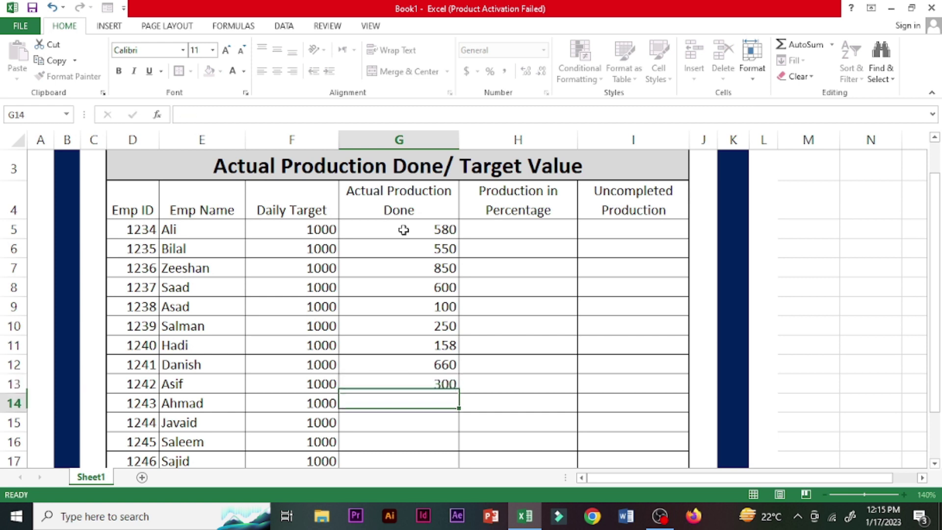
text(430)
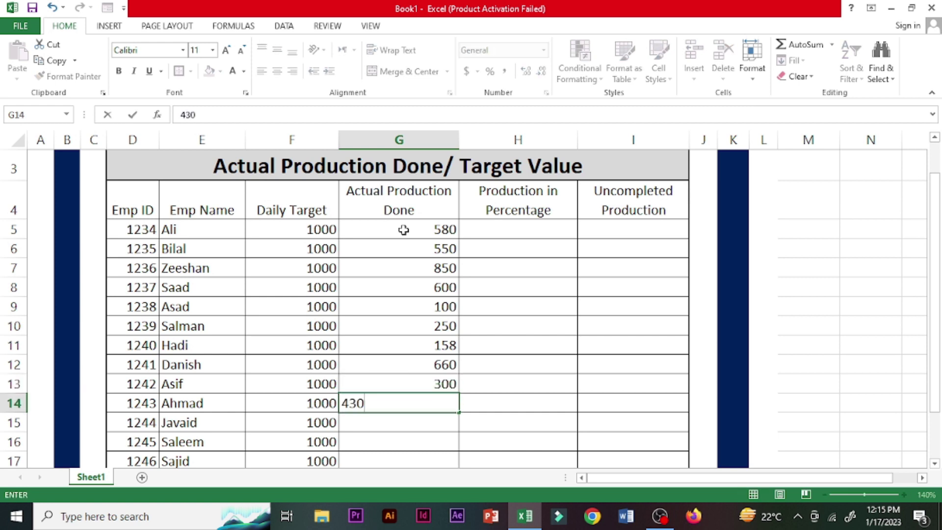
key(Return)
text(4)
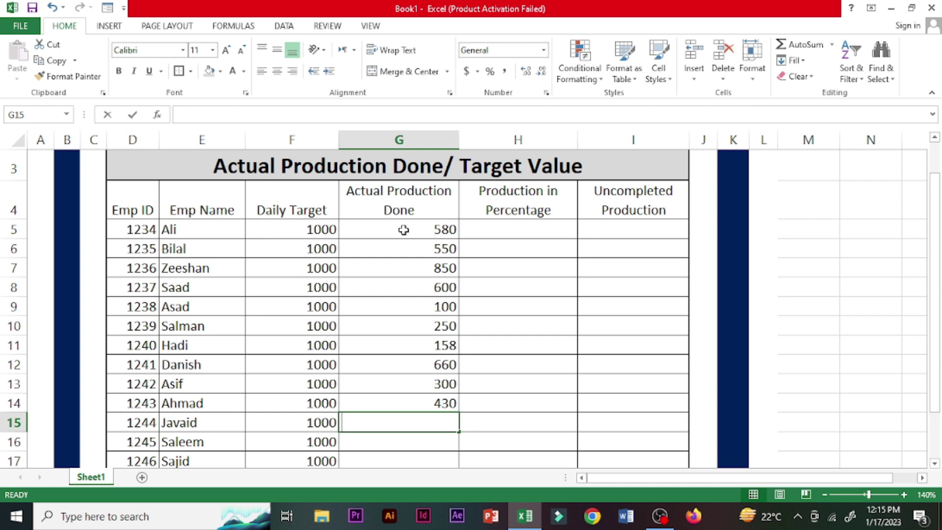
text(50)
key(Return)
Enter actual production 740, 340, 220, 212, 510 and 420 in G16 through G21.
text(98)
key(BackSpace)
key(BackSpace)
text(740)
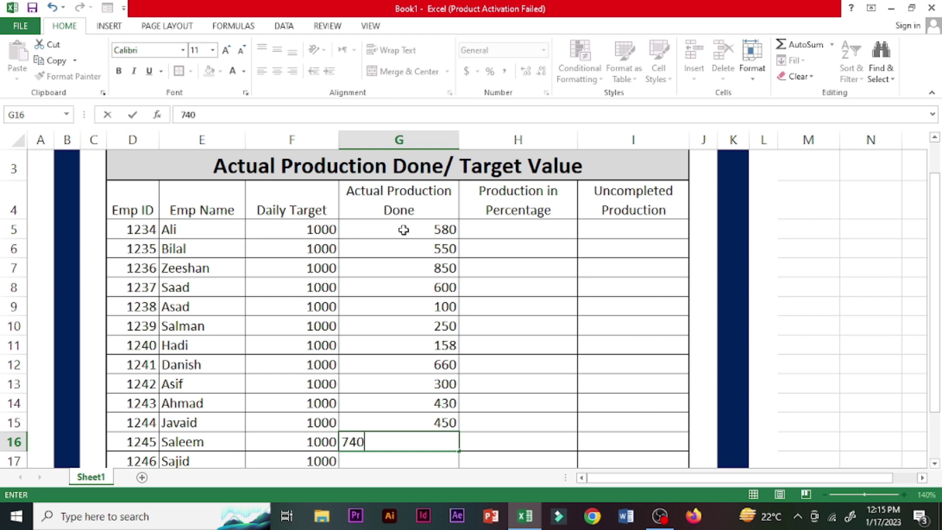
key(Return)
text(340)
key(Return)
key(Return)
key(Return)
key(Return)
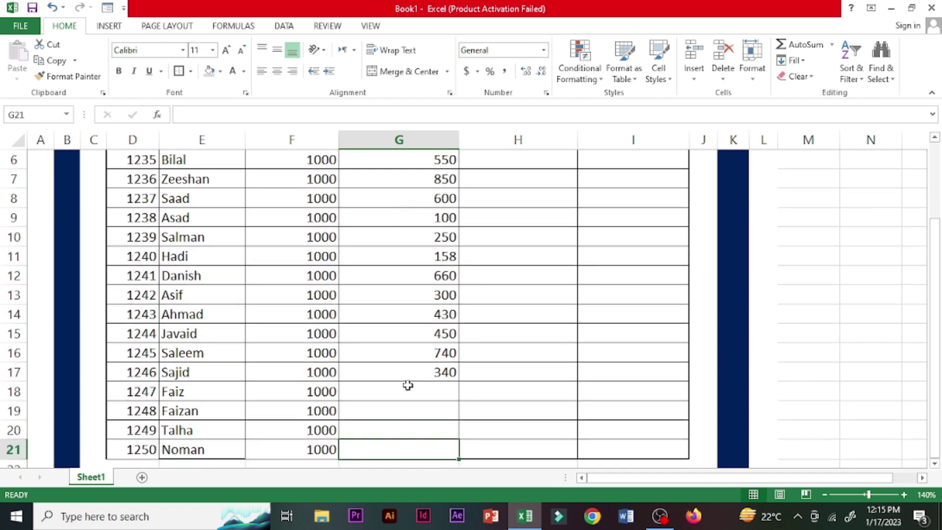
click(407, 386)
text(220)
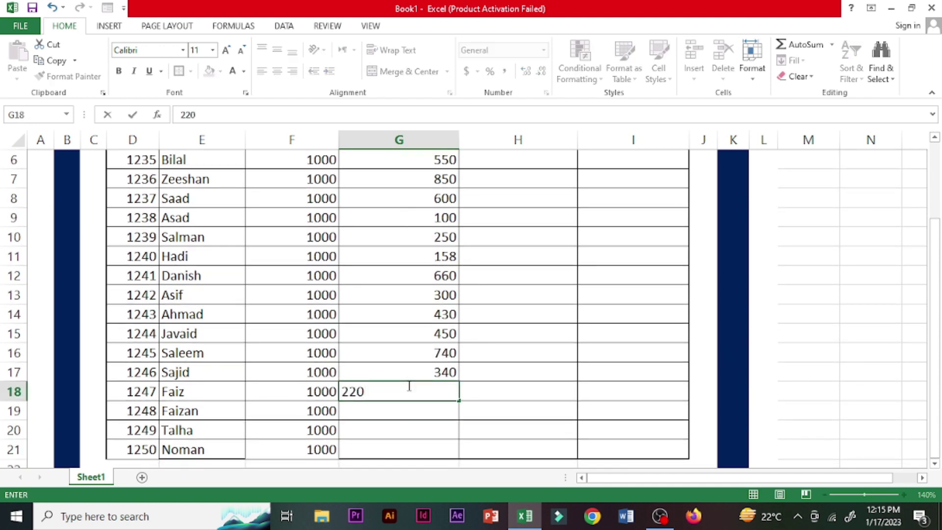
key(Return)
text(212)
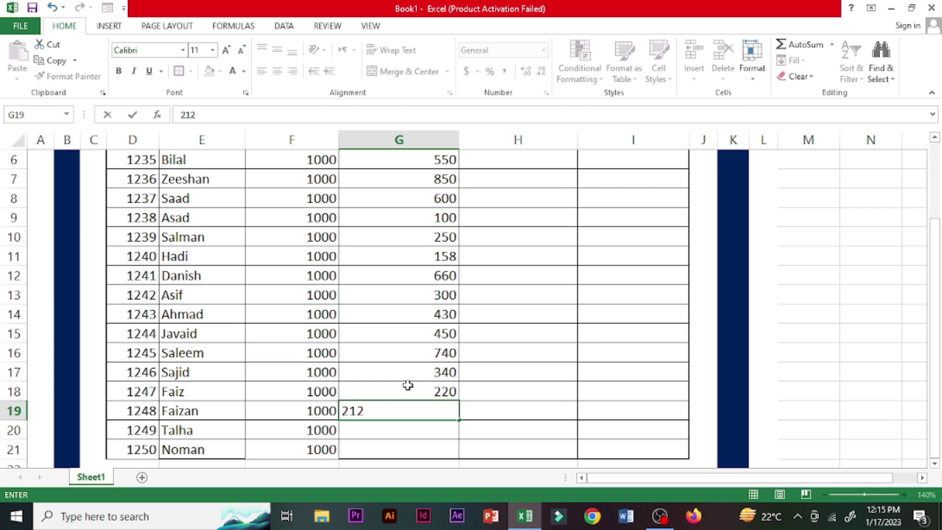
key(Return)
text(510)
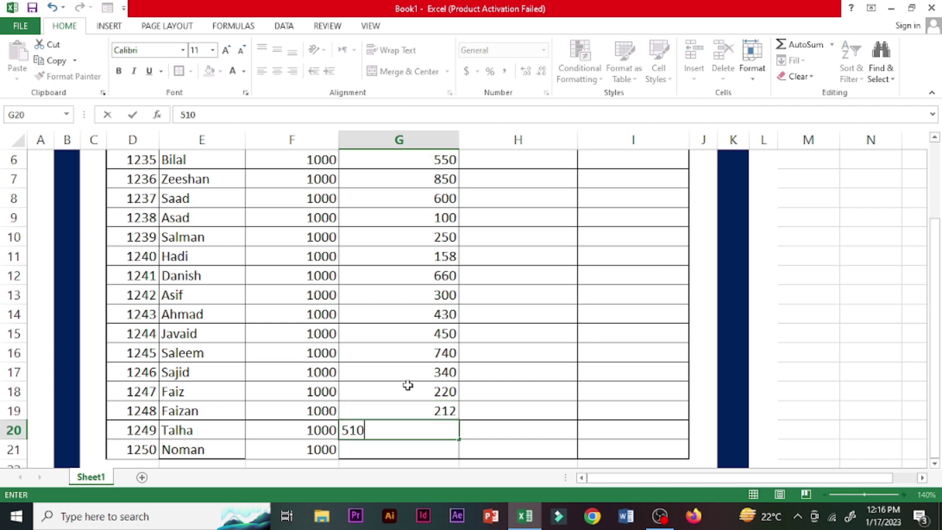
key(Return)
text(42)
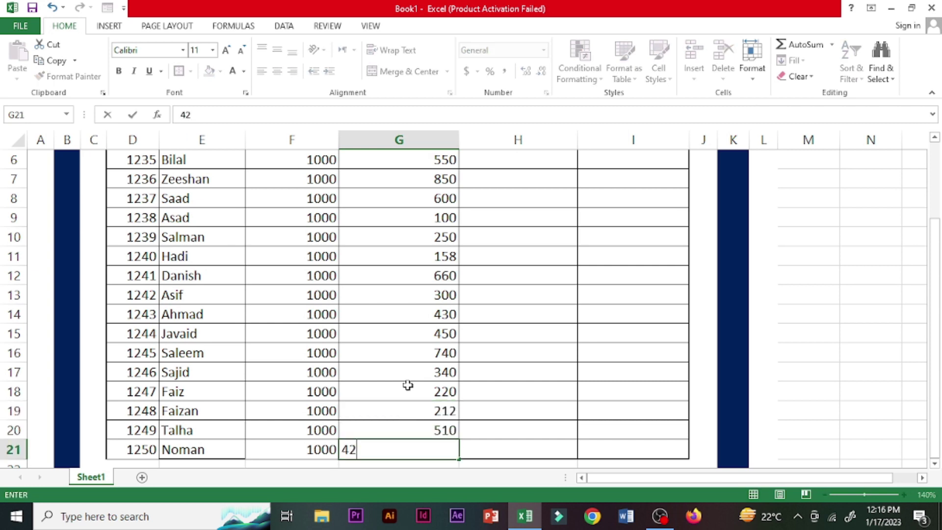
text(0)
Commit 420 in G21, then make the whole table D4:I21 bold and horizontally centred.
click(513, 256)
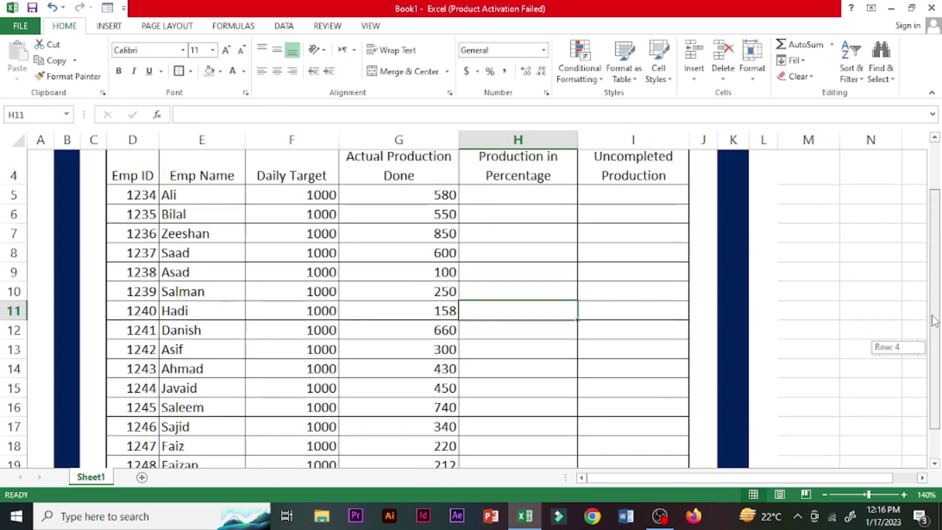
drag(936, 352, 936, 294)
mouse_move(127, 240)
mouse_down()
mouse_move(664, 294)
mouse_move(632, 470)
mouse_up()
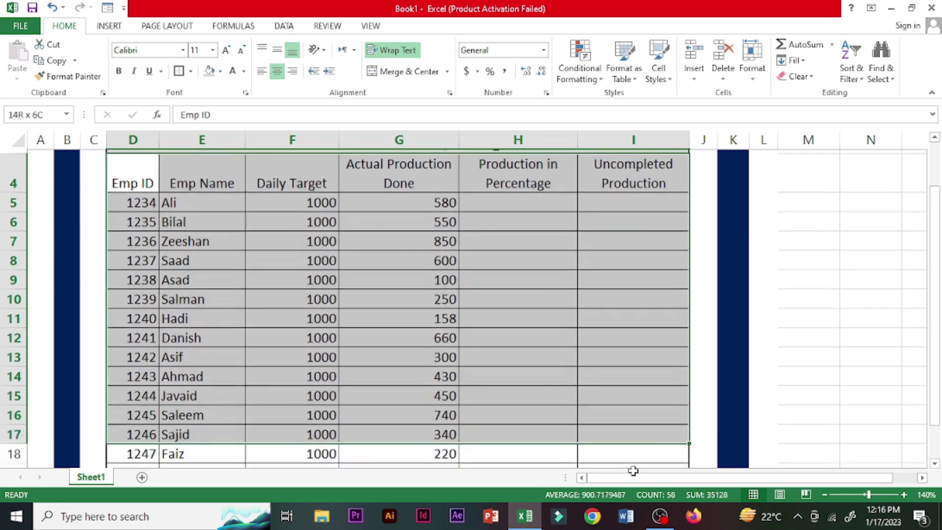
mouse_move(632, 471)
mouse_down()
mouse_move(615, 399)
mouse_move(625, 357)
mouse_up()
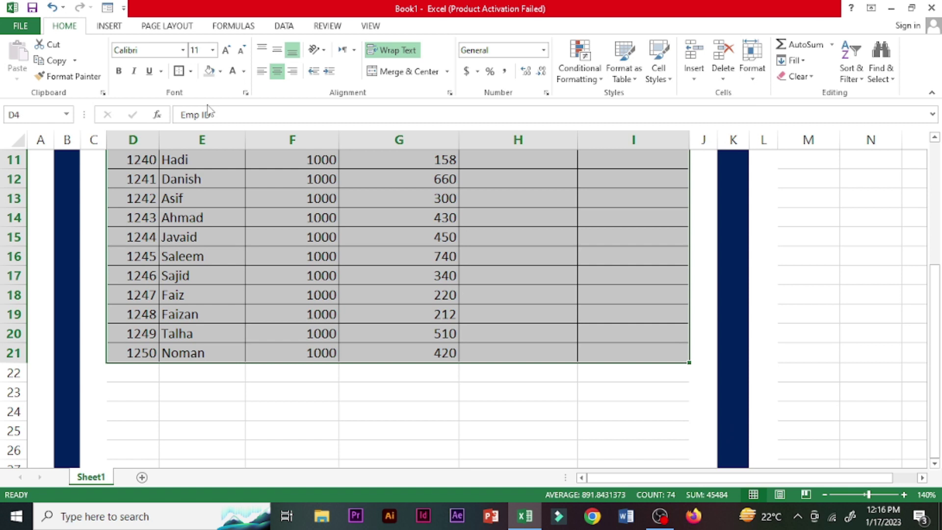
click(118, 70)
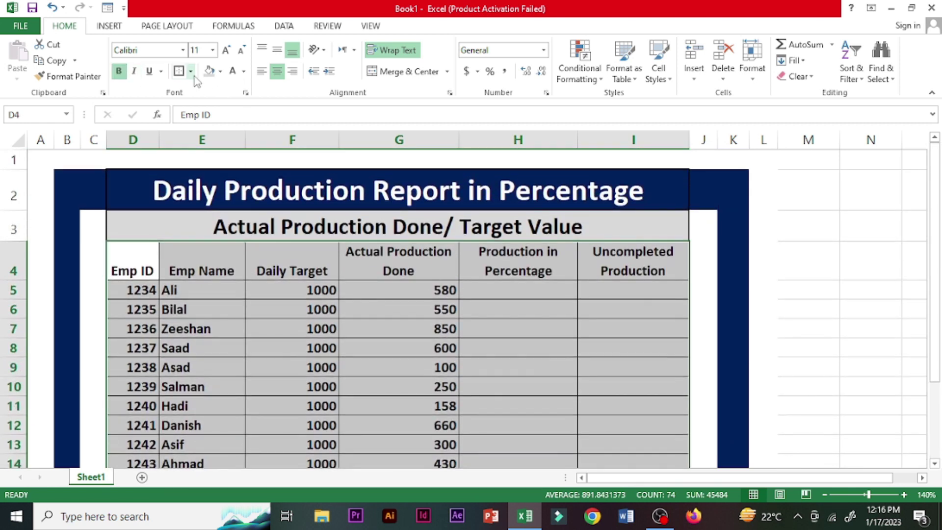
click(278, 75)
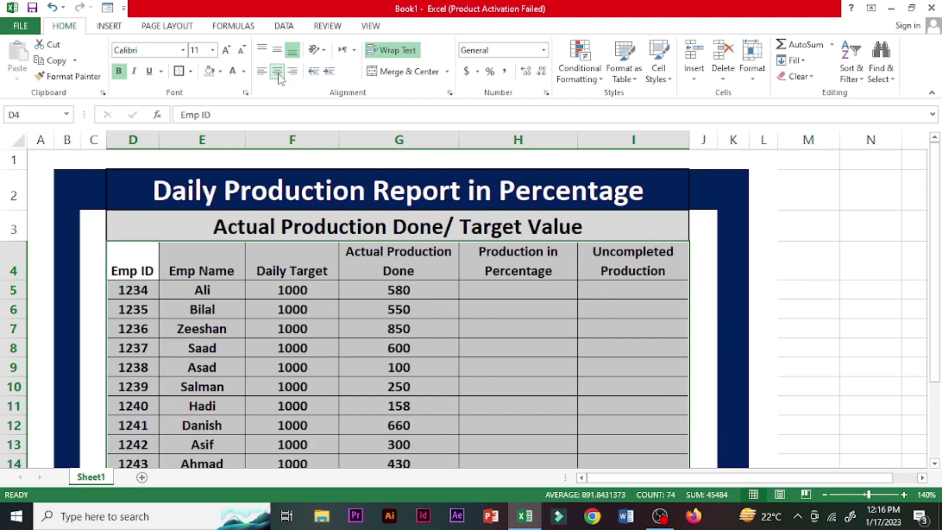
click(359, 341)
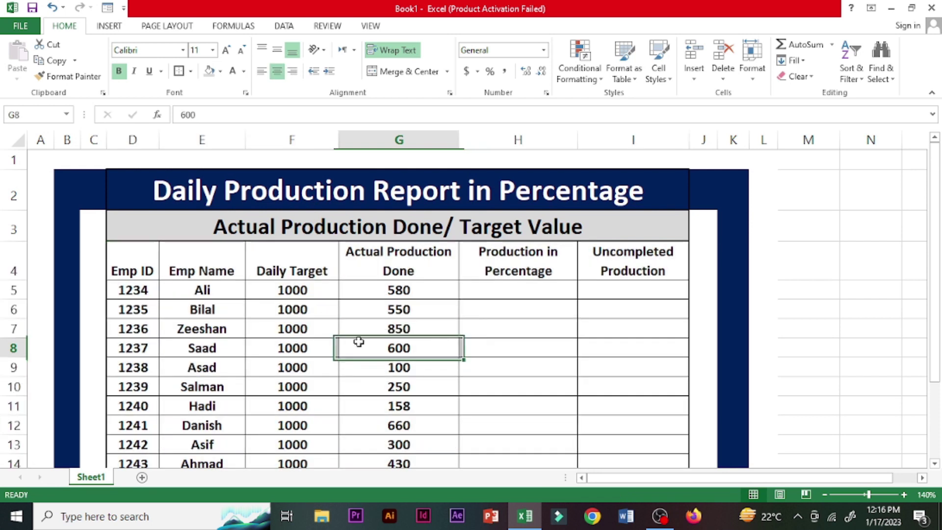
Give header row D4:I4 a black fill with white, middle-aligned text and make row 4 taller.
mouse_move(130, 269)
mouse_down()
mouse_move(530, 279)
mouse_move(654, 269)
mouse_up()
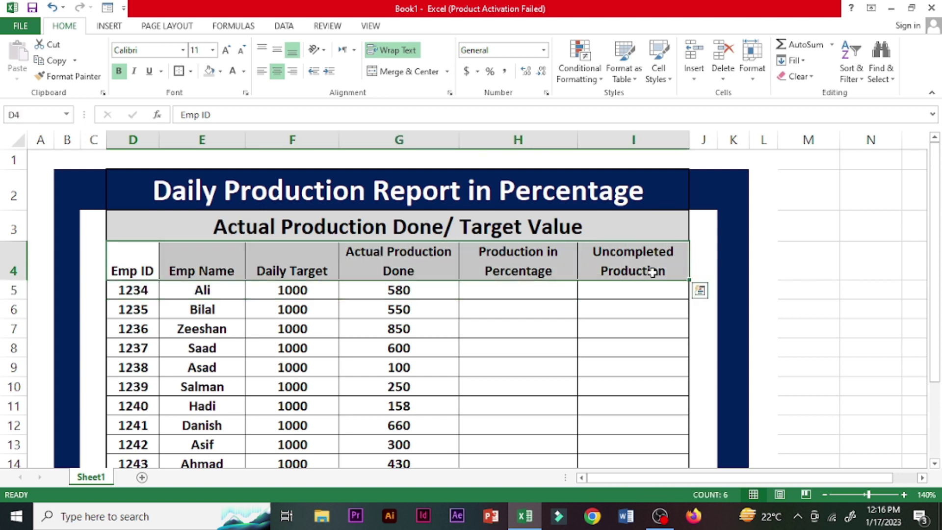
click(220, 71)
click(221, 103)
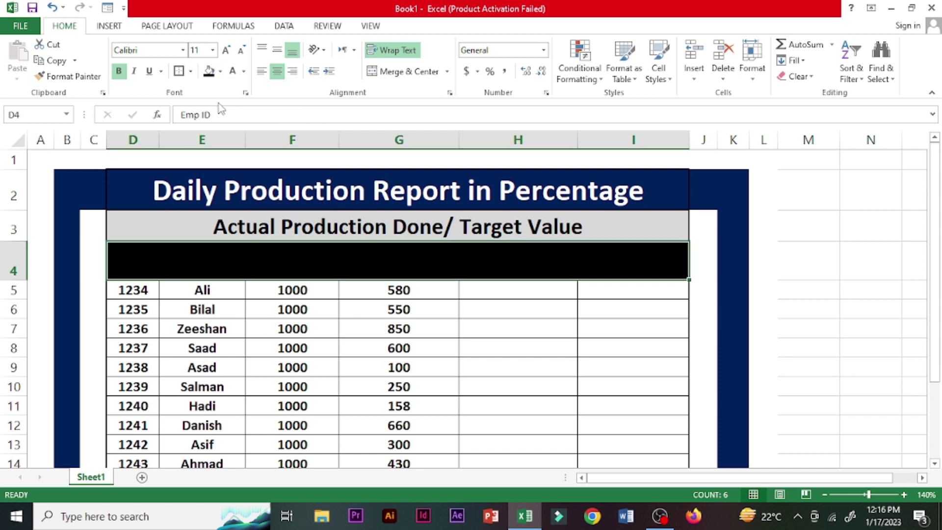
click(233, 71)
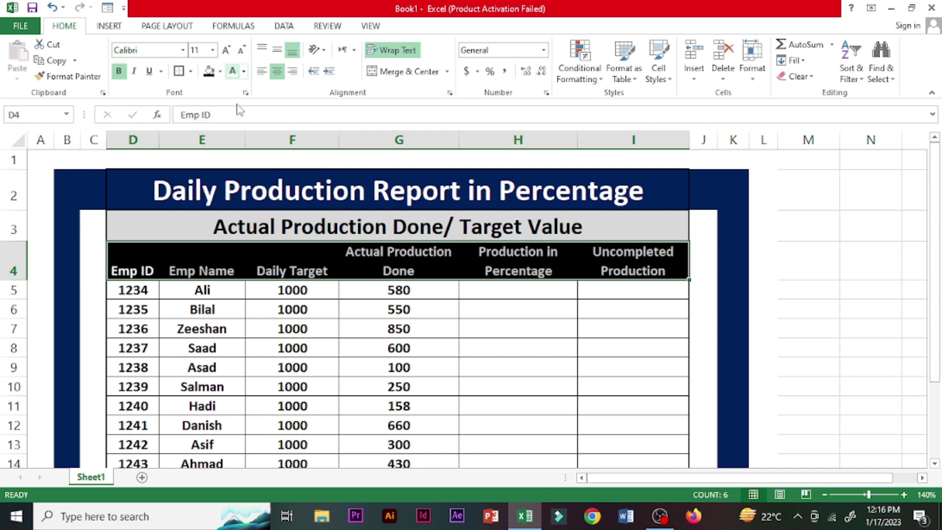
click(278, 51)
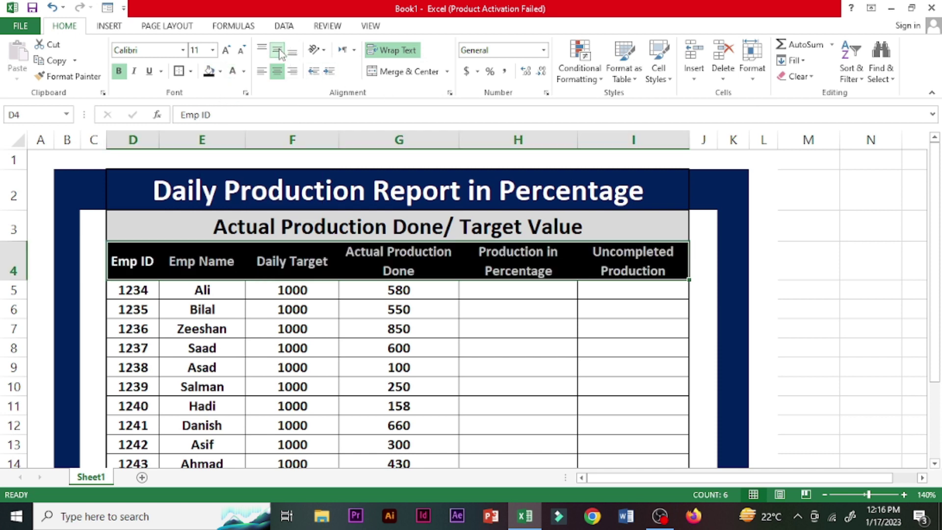
click(411, 341)
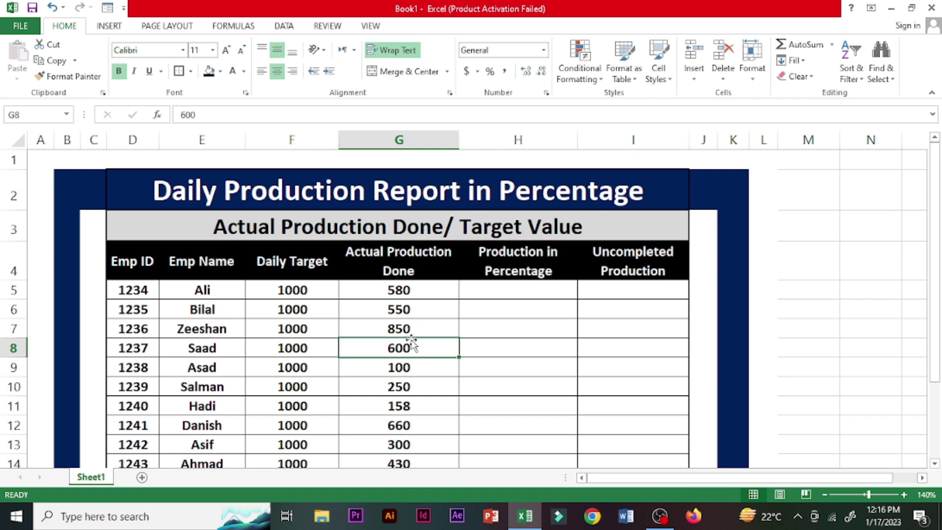
drag(19, 280, 25, 291)
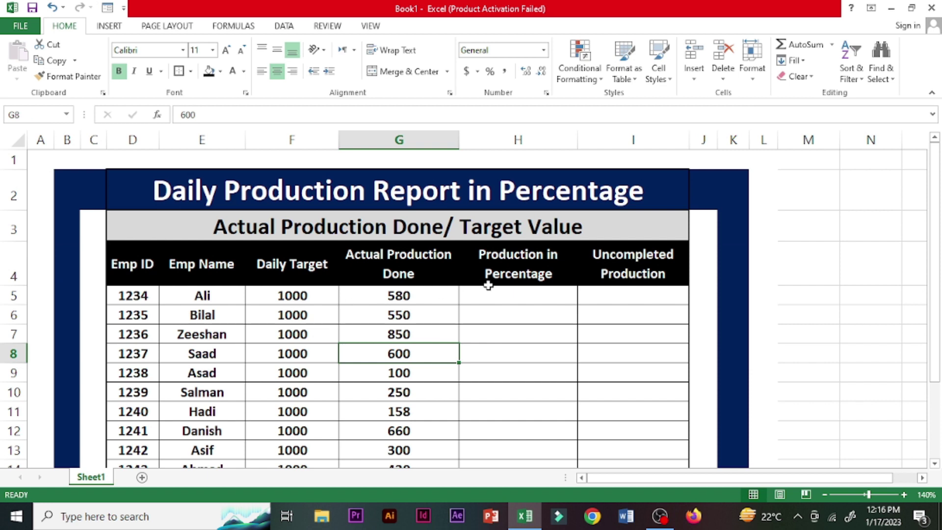
Enter the formula =G5/F5 in H5.
click(507, 295)
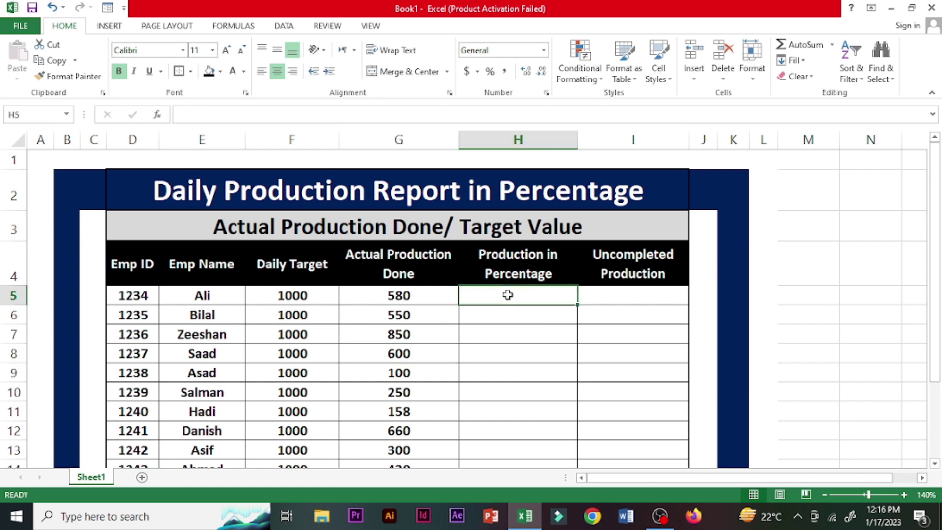
text(=)
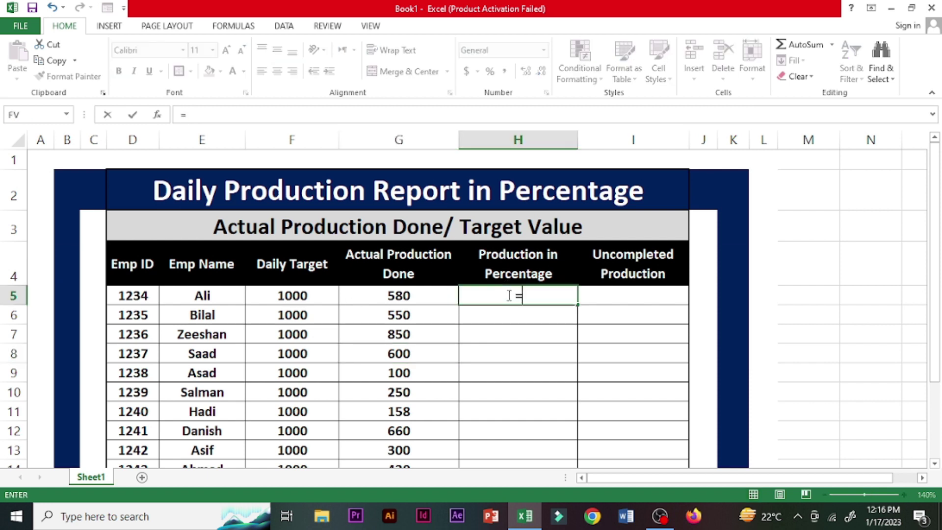
click(424, 296)
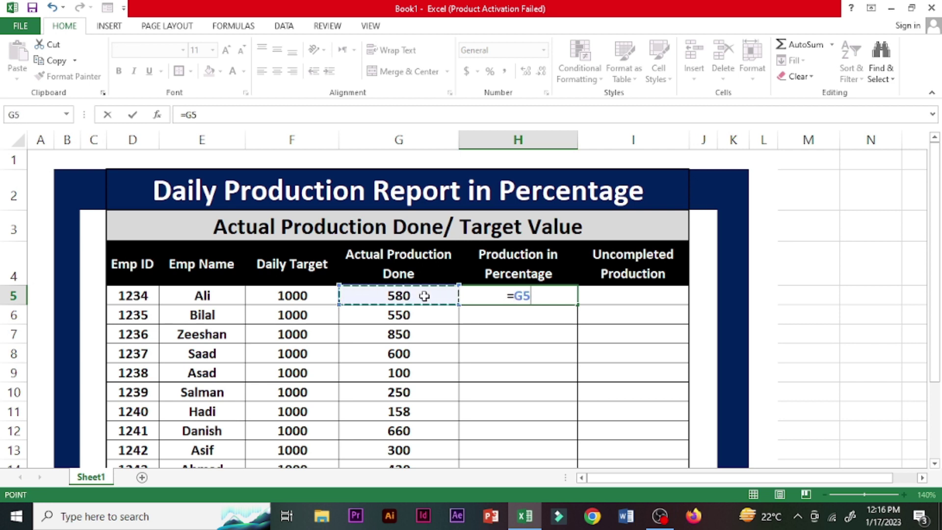
text(/)
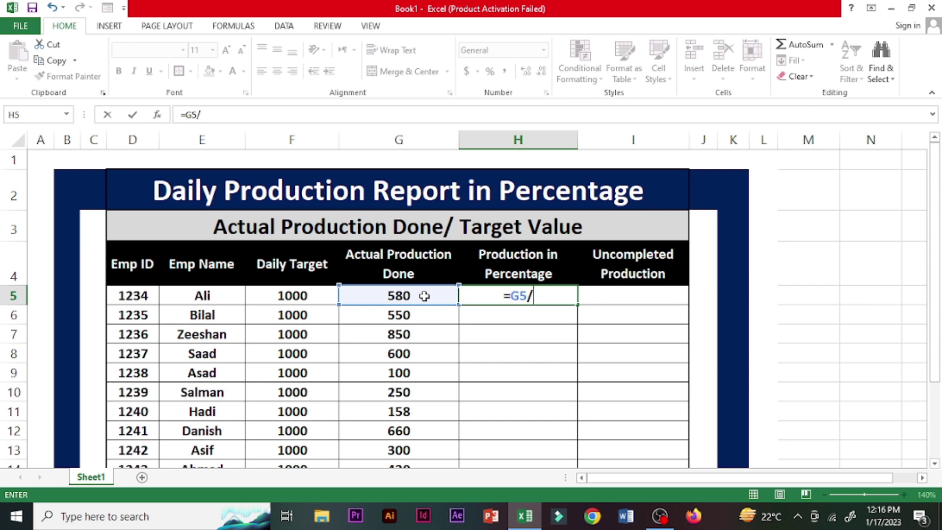
click(283, 297)
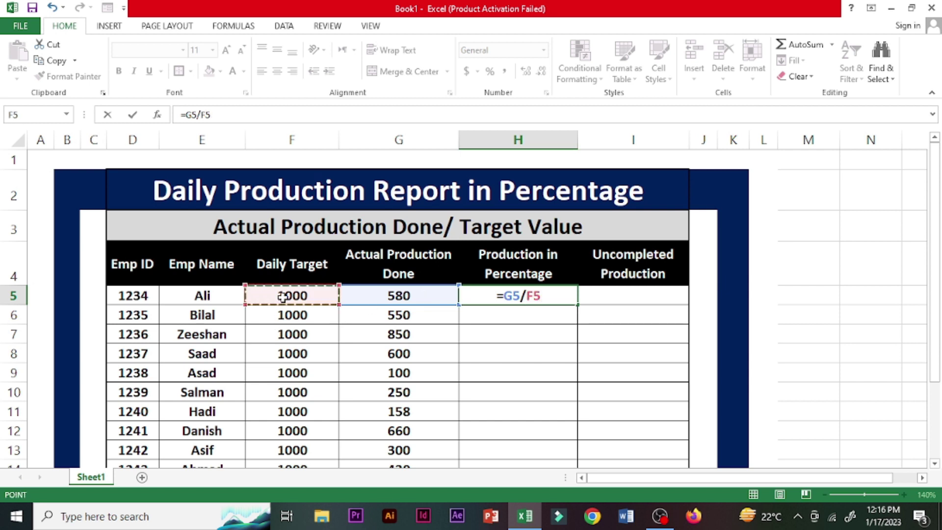
key(Return)
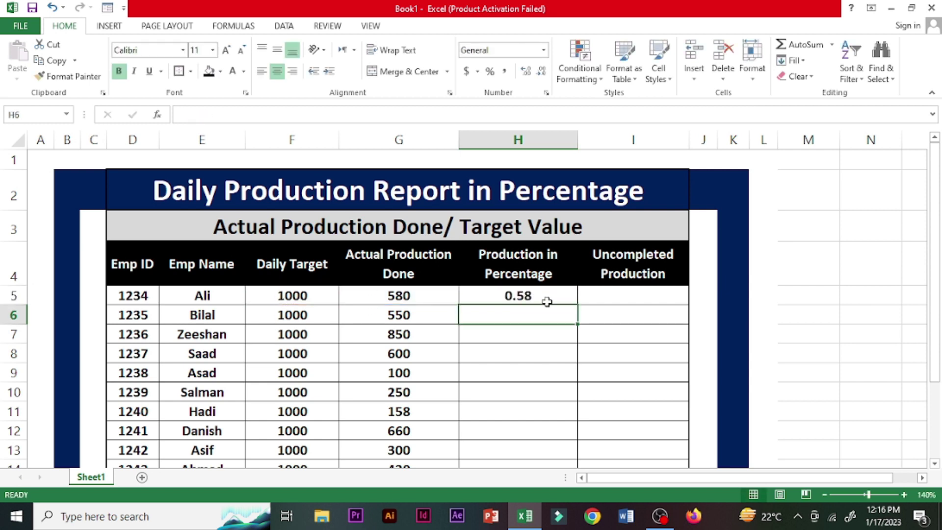
Format H5 as Percentage (58.00%) and fill the formula down to H21.
click(547, 300)
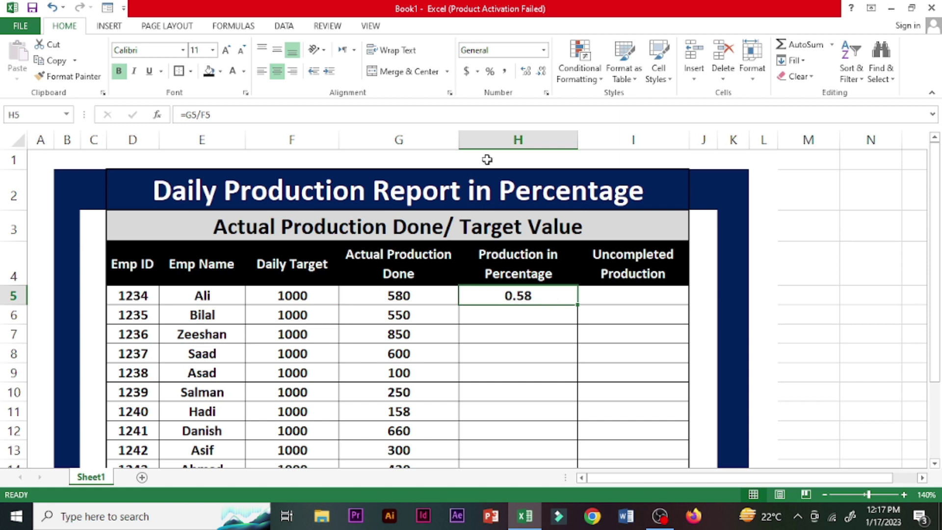
click(543, 49)
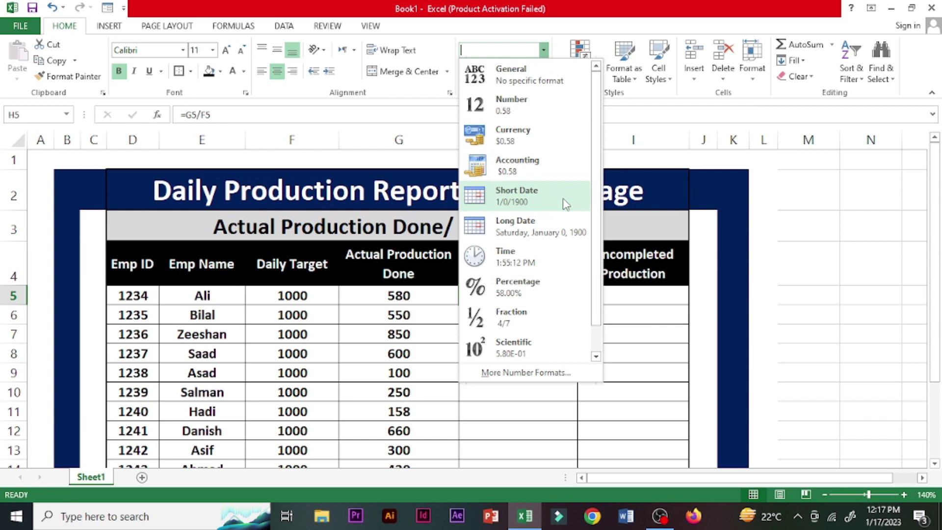
click(554, 376)
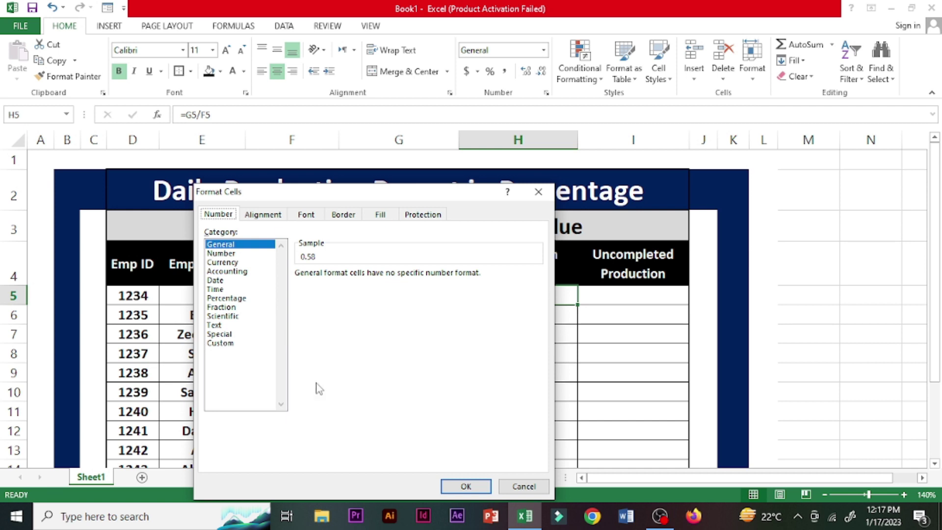
click(240, 298)
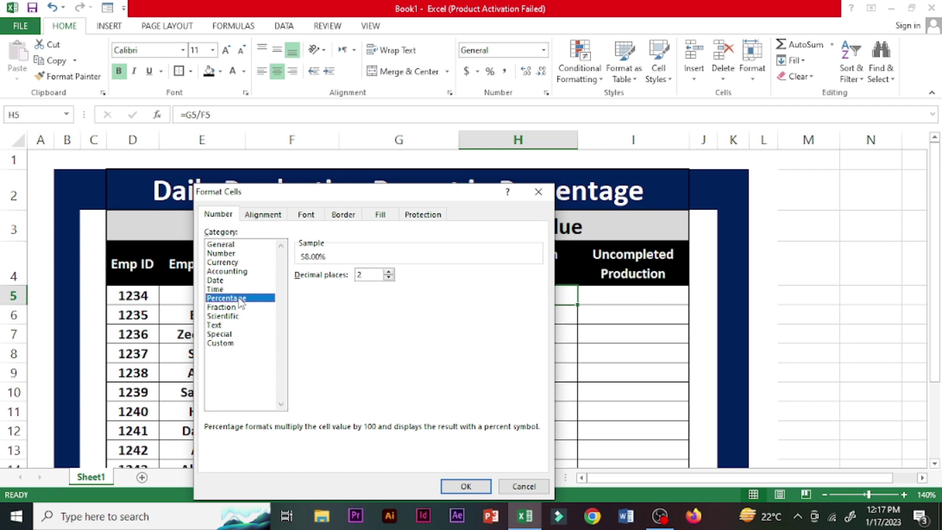
click(465, 487)
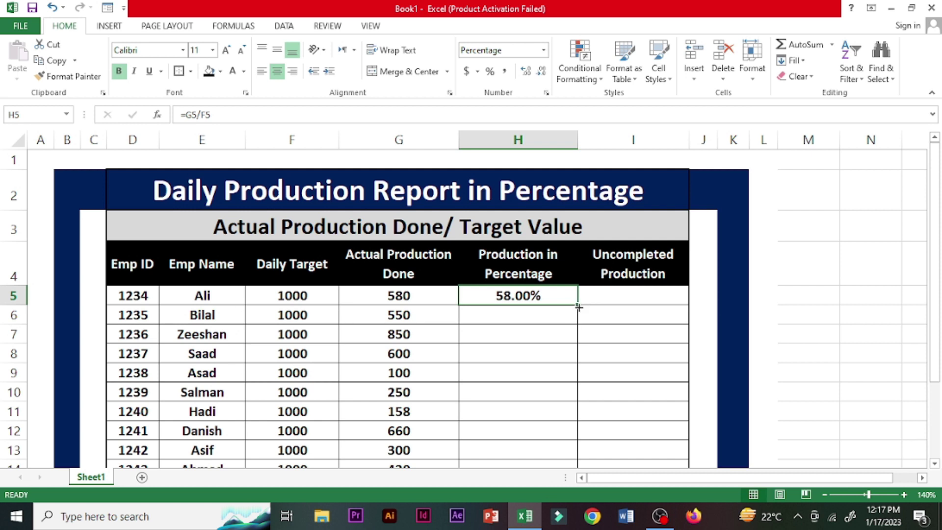
drag(579, 304, 580, 500)
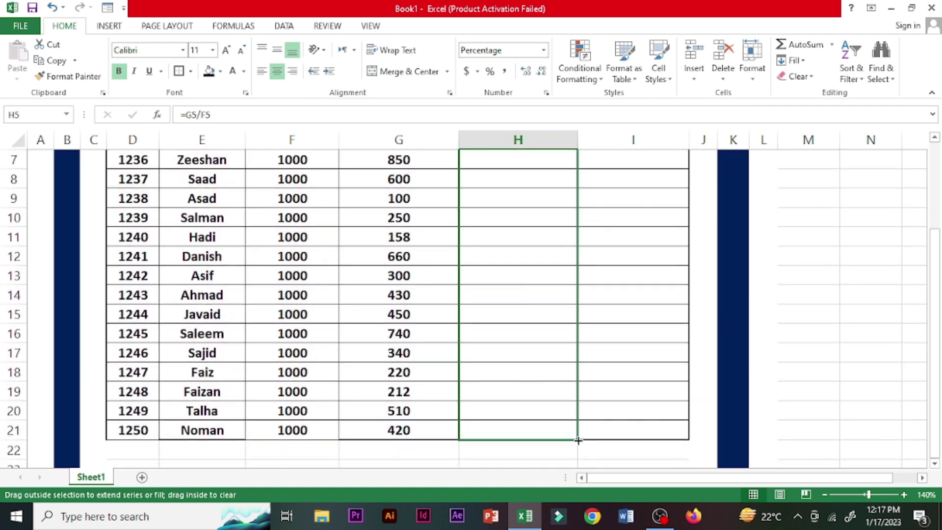
drag(581, 500, 577, 440)
drag(940, 377, 886, 313)
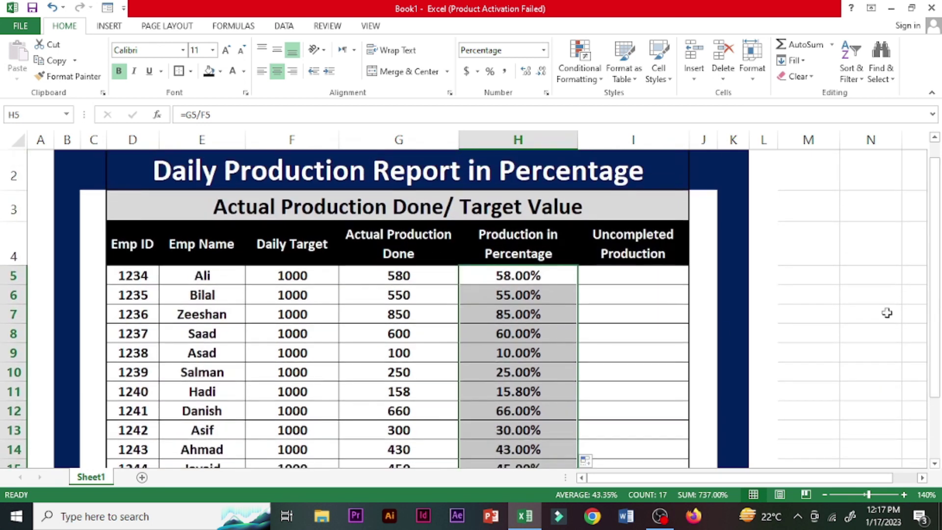
Enter the formula =100%-H5 in I5, giving 42.00%.
click(634, 275)
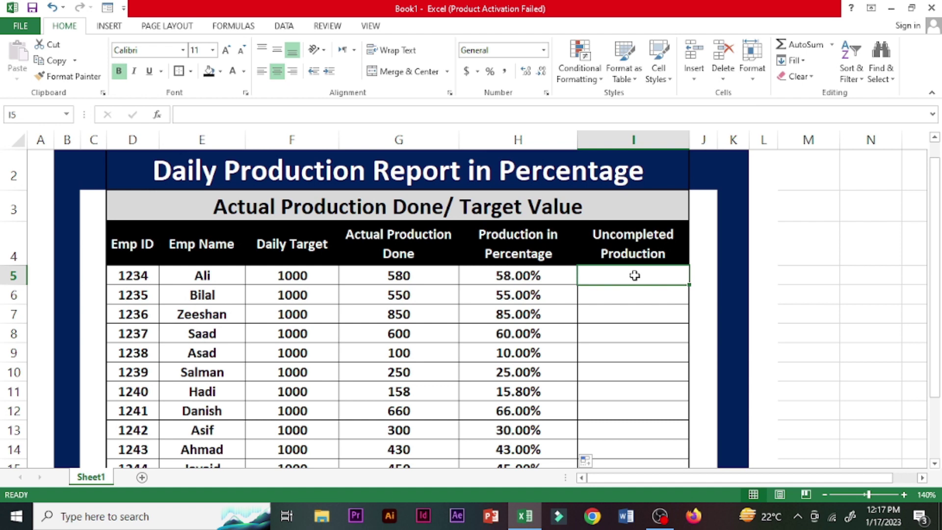
text(=)
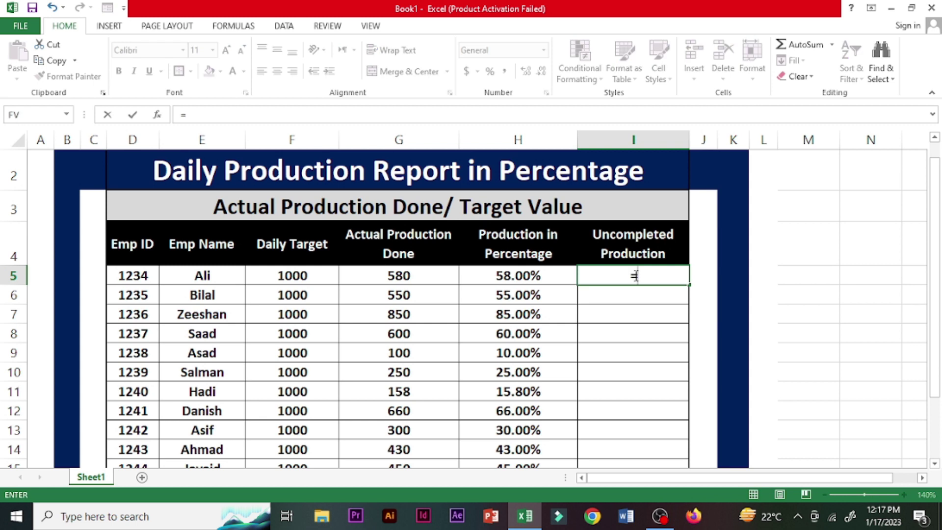
text(100)
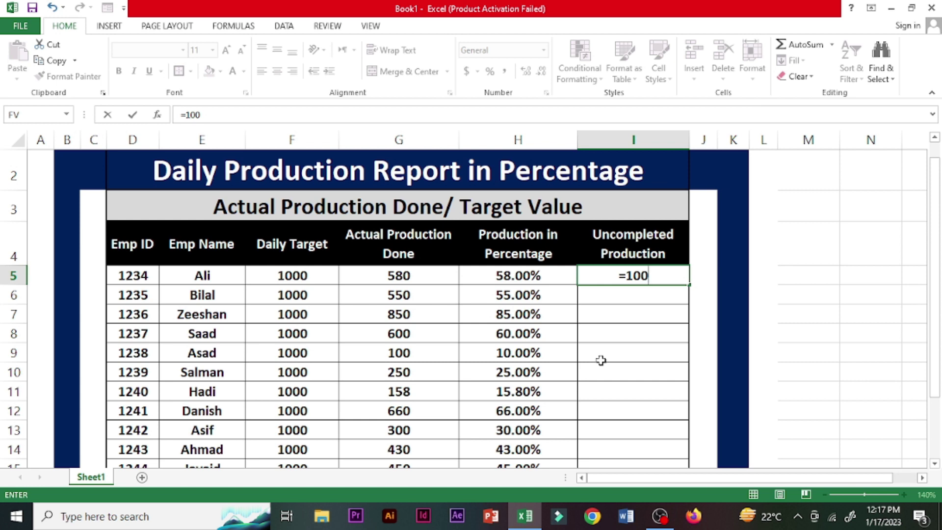
text(%)
text(-)
click(530, 276)
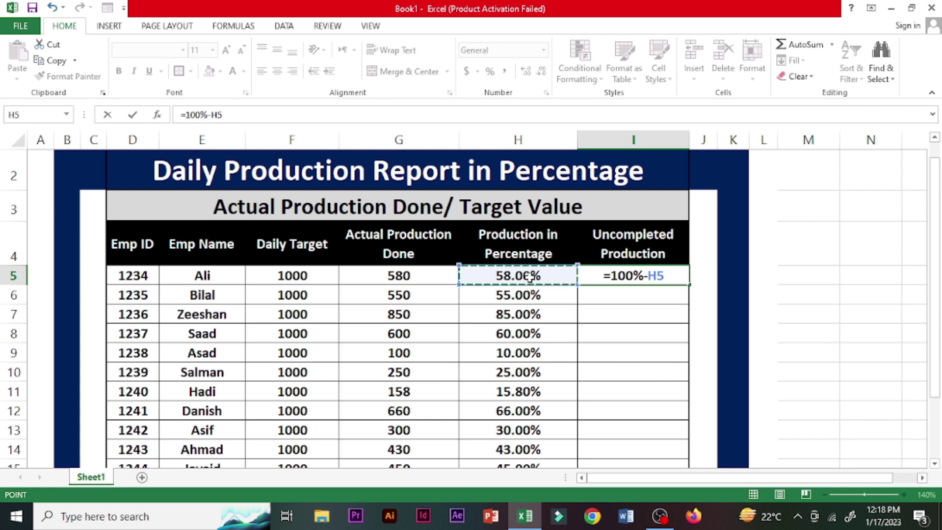
key(Return)
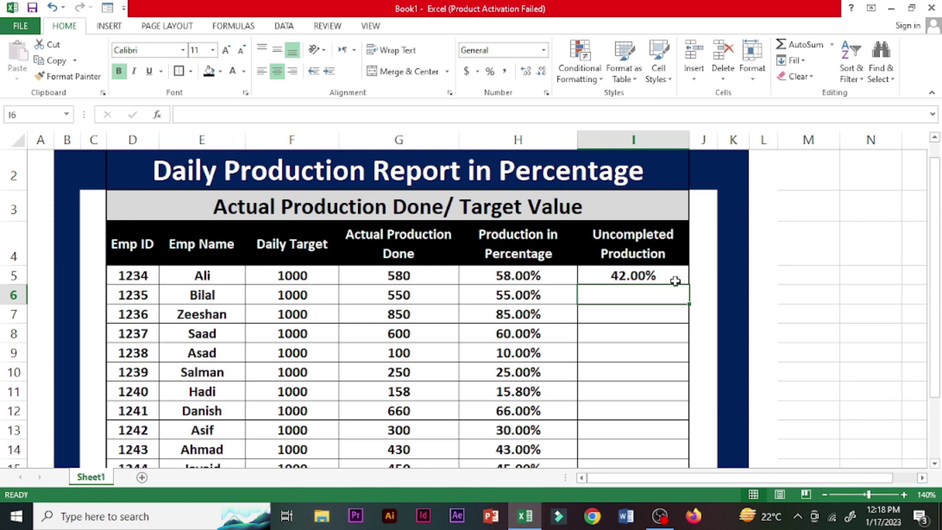
Fill the =100%-H5 formula down from I5 to I21.
click(675, 281)
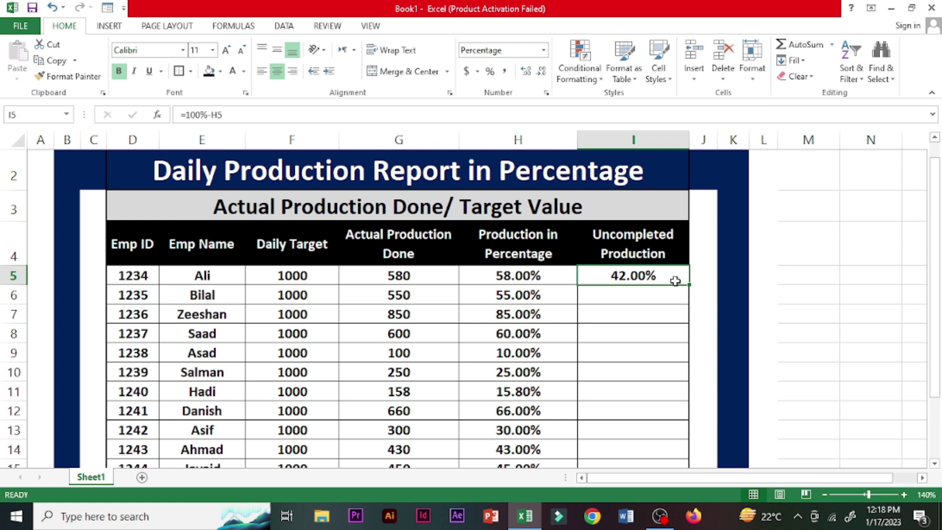
drag(689, 284, 673, 461)
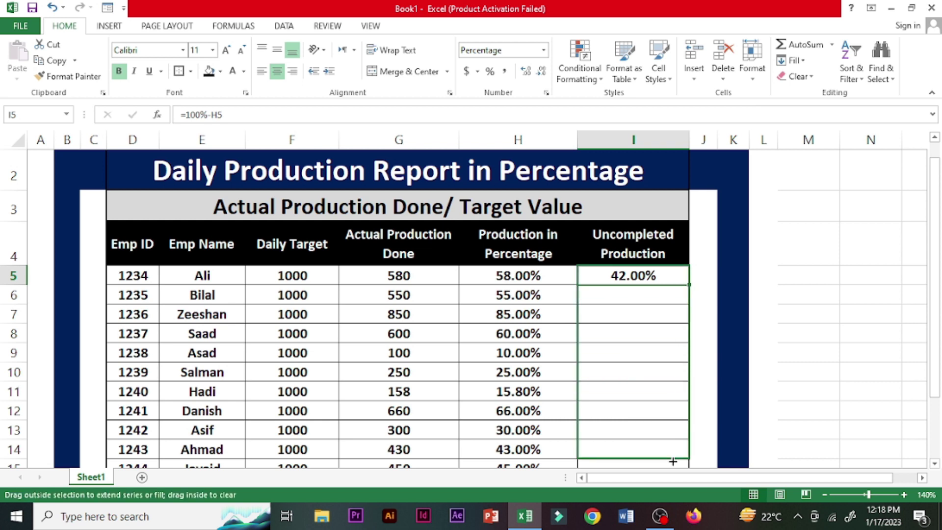
drag(672, 460, 677, 435)
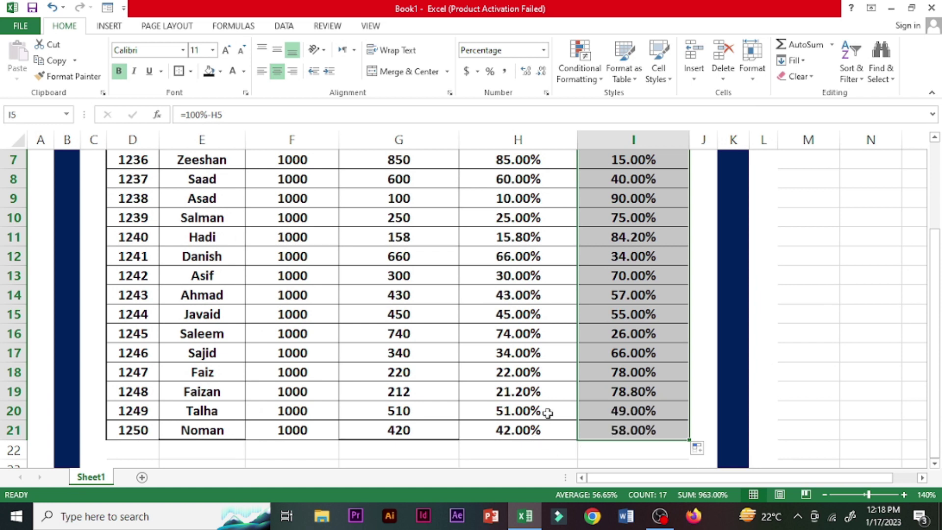
click(547, 412)
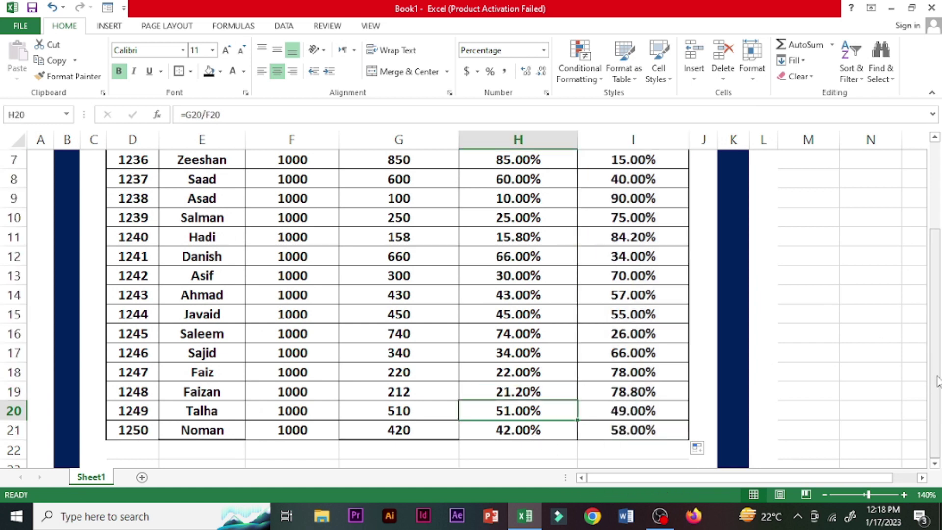
drag(937, 380, 939, 279)
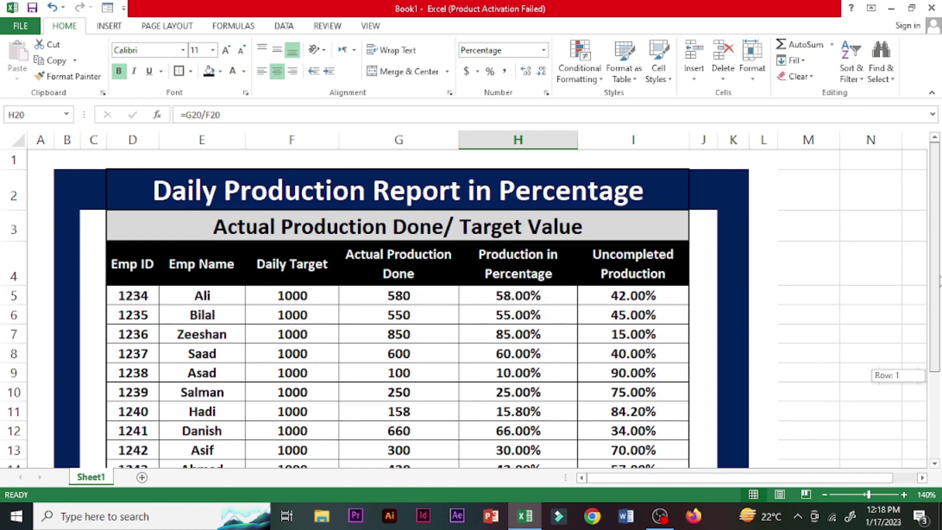
Replace 580 with 900 in G5, updating the row to 90.00% and 10.00%.
click(411, 298)
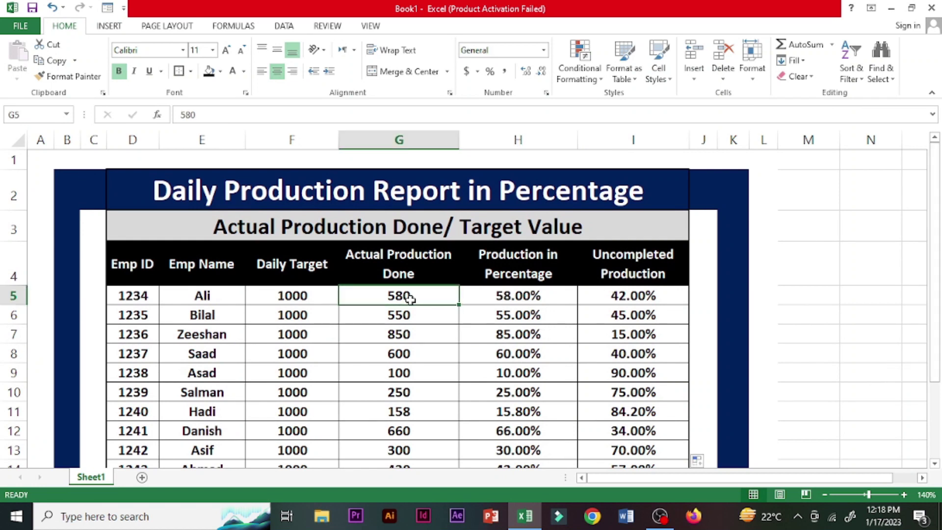
text(0)
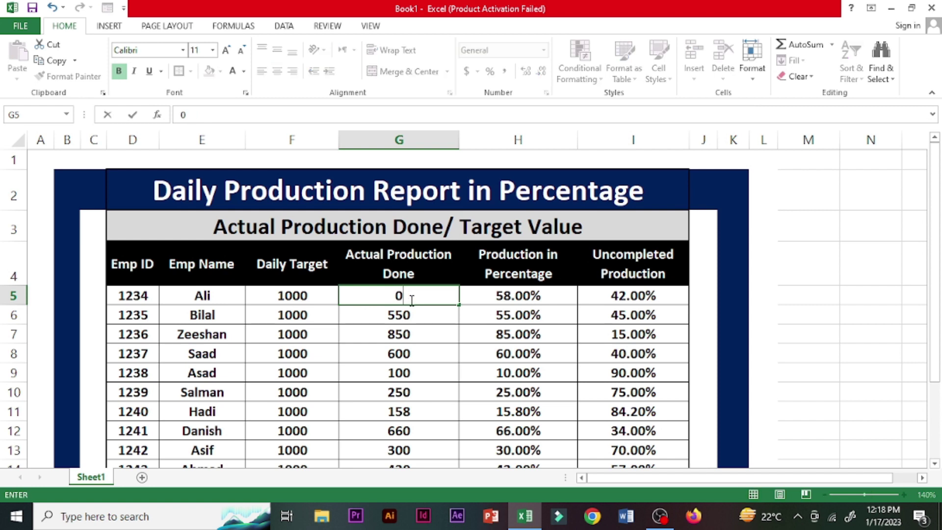
key(BackSpace)
text(900)
key(Return)
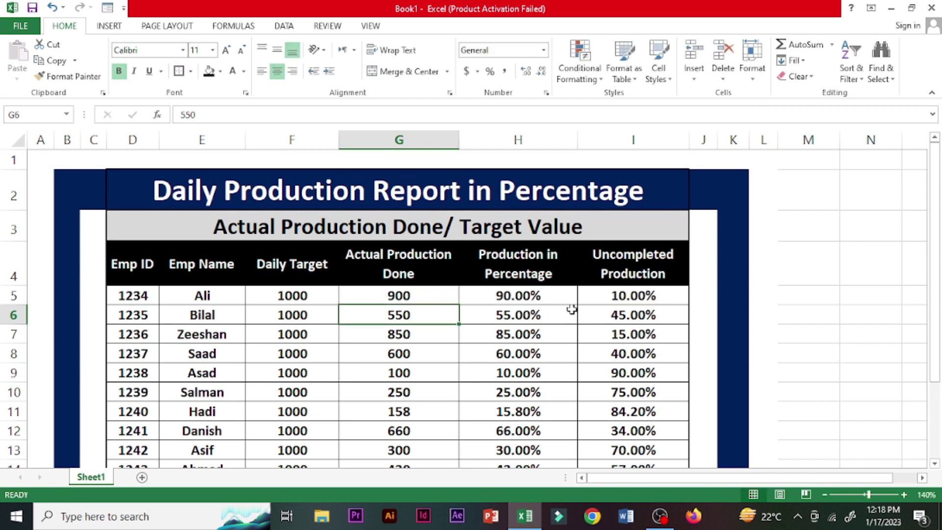
click(801, 357)
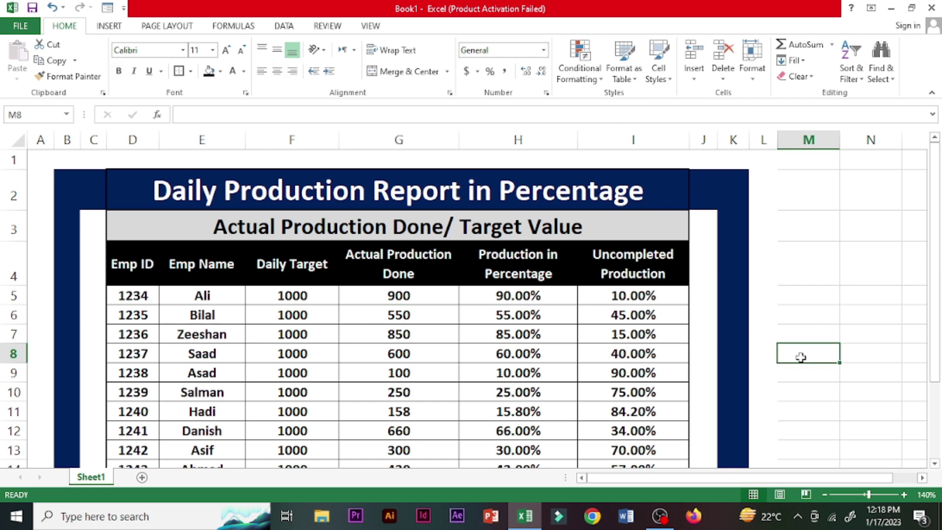